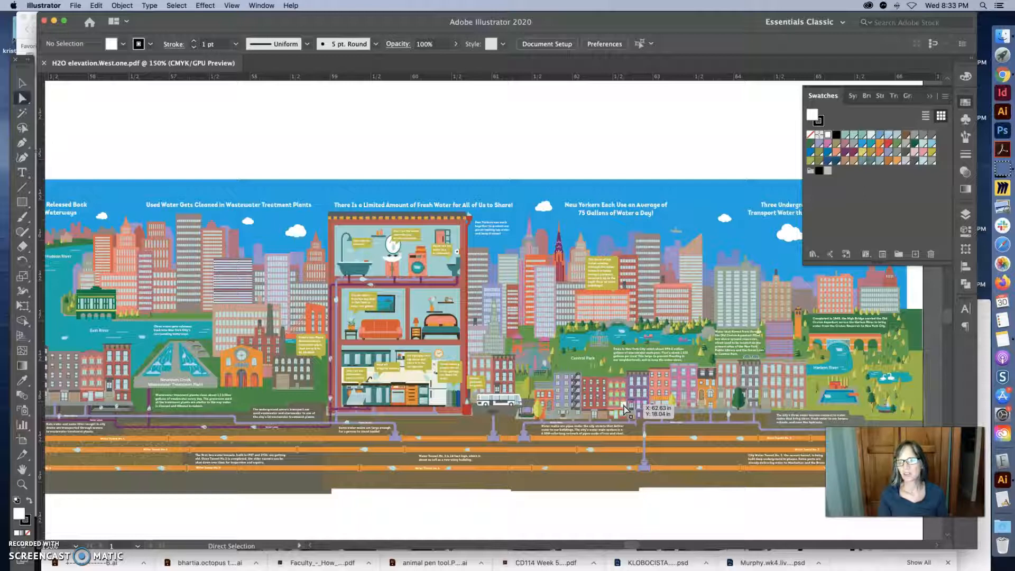
Display the Layers panel, then hide and show the text layer to check what it contains
{"action": "left_click", "coordinate": [603, 179]}
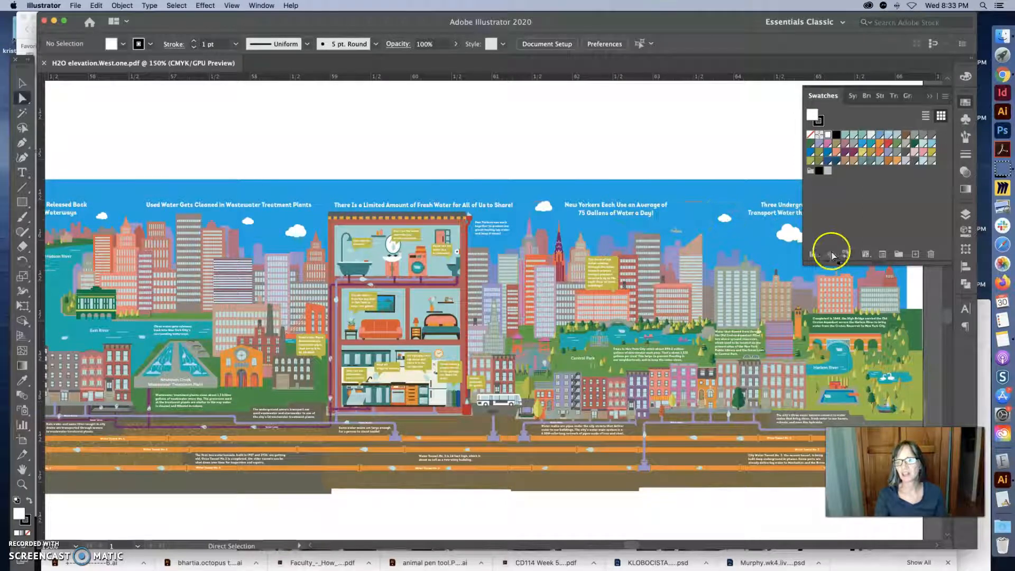
{"action": "left_click", "coordinate": [966, 214]}
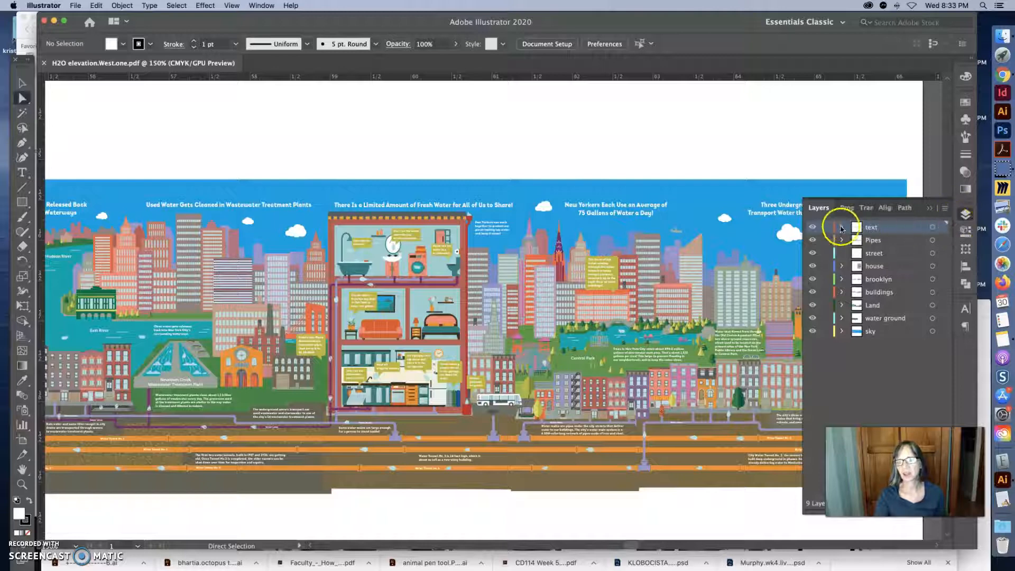
{"action": "left_click", "coordinate": [812, 227]}
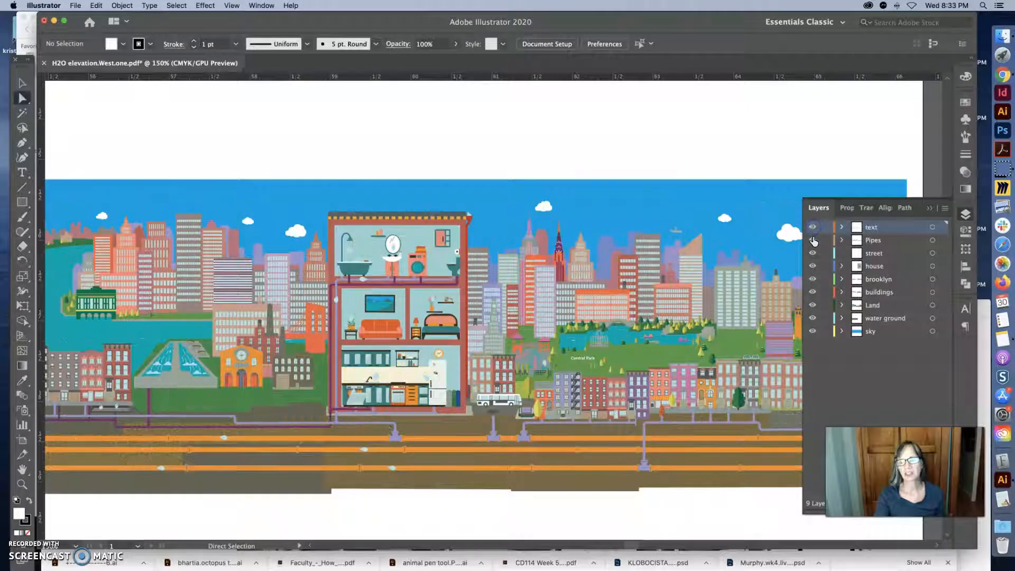
{"action": "left_click", "coordinate": [813, 232]}
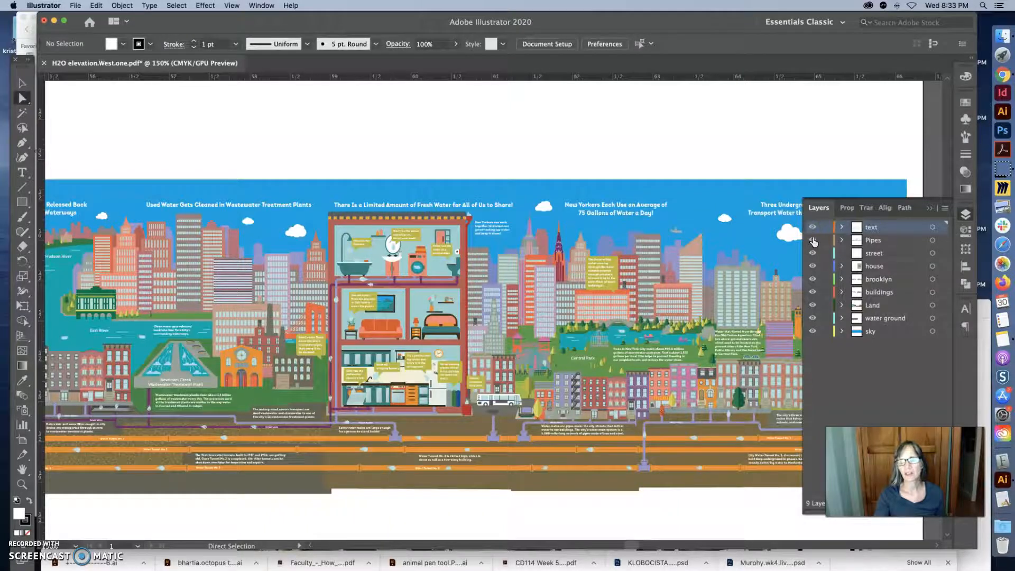
Toggle the street layer and hide the Pipes, brooklyn, buildings and sky layers to check what each one contributes
{"action": "left_click", "coordinate": [813, 241]}
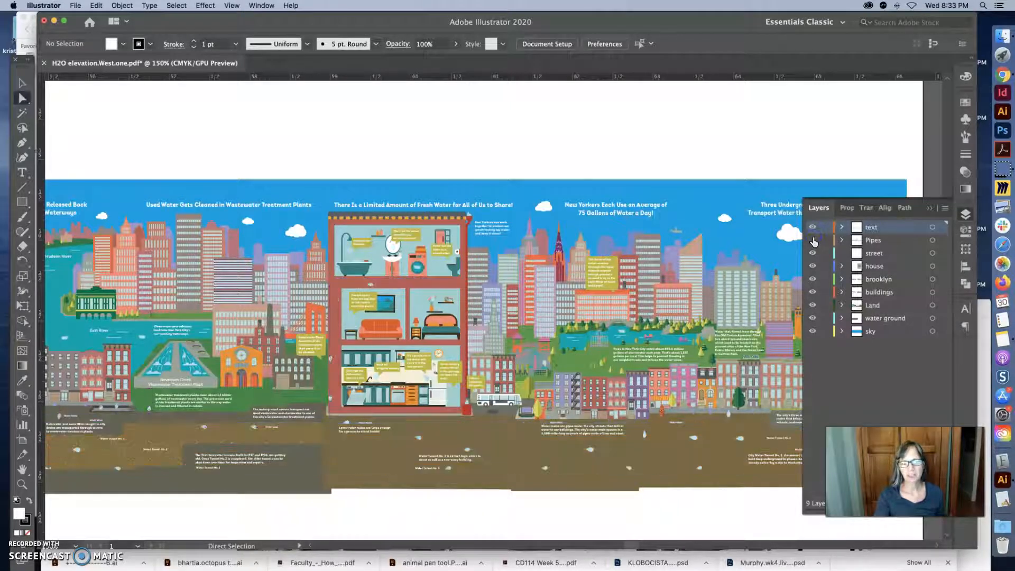
{"action": "left_click", "coordinate": [813, 253]}
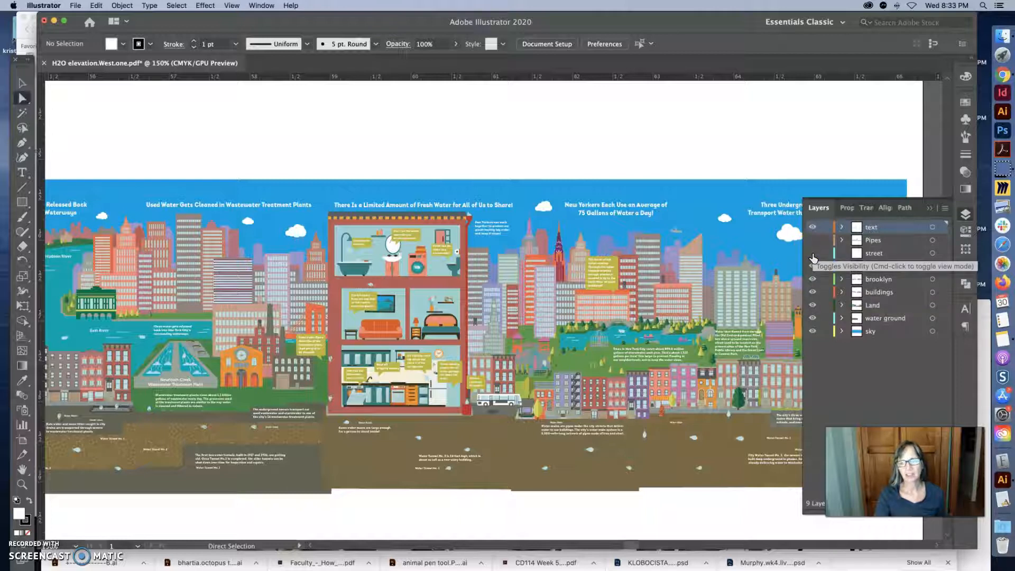
{"action": "left_click", "coordinate": [814, 255]}
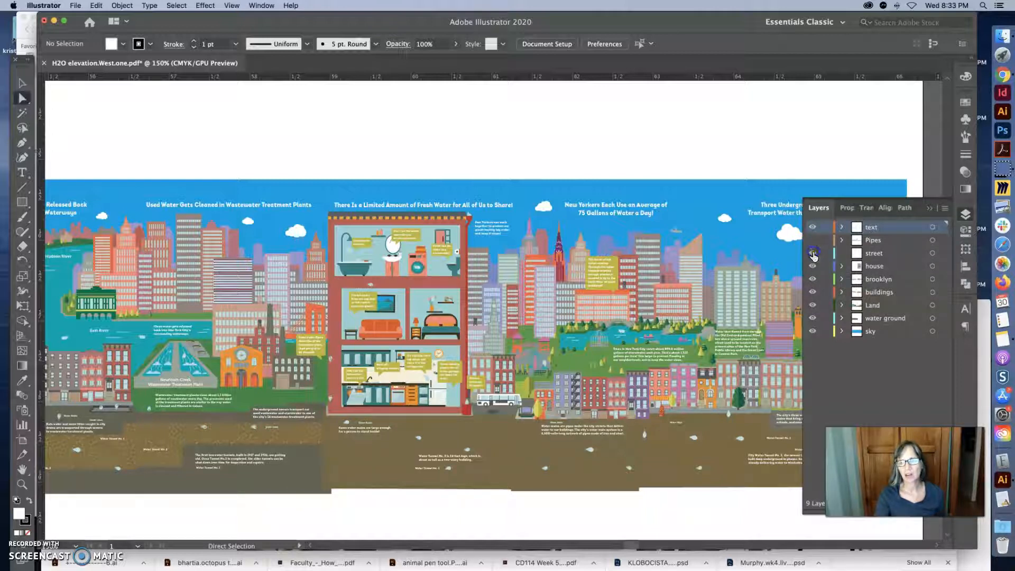
{"action": "left_click", "coordinate": [812, 278]}
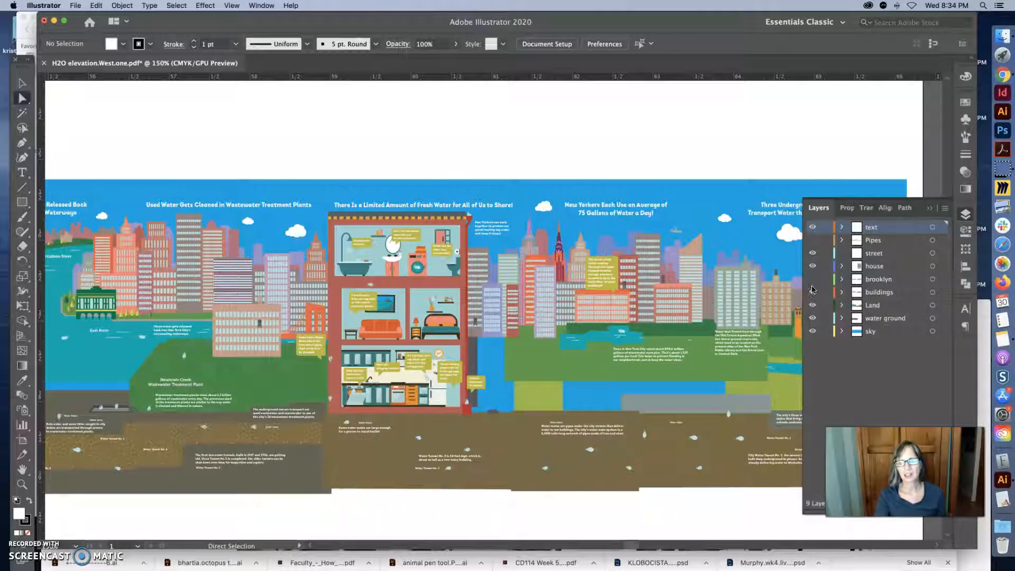
{"action": "left_click", "coordinate": [813, 293]}
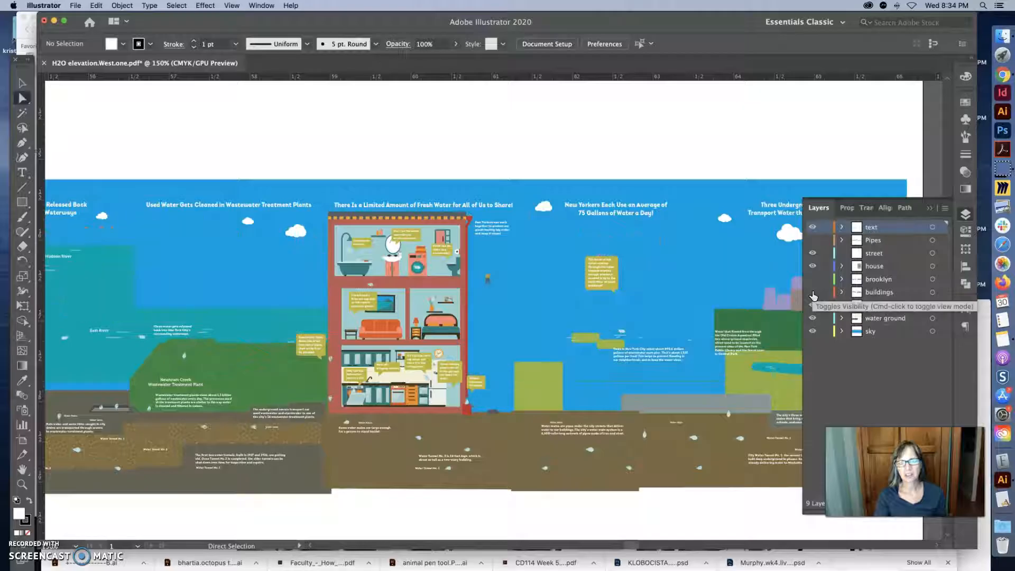
{"action": "left_click", "coordinate": [813, 333]}
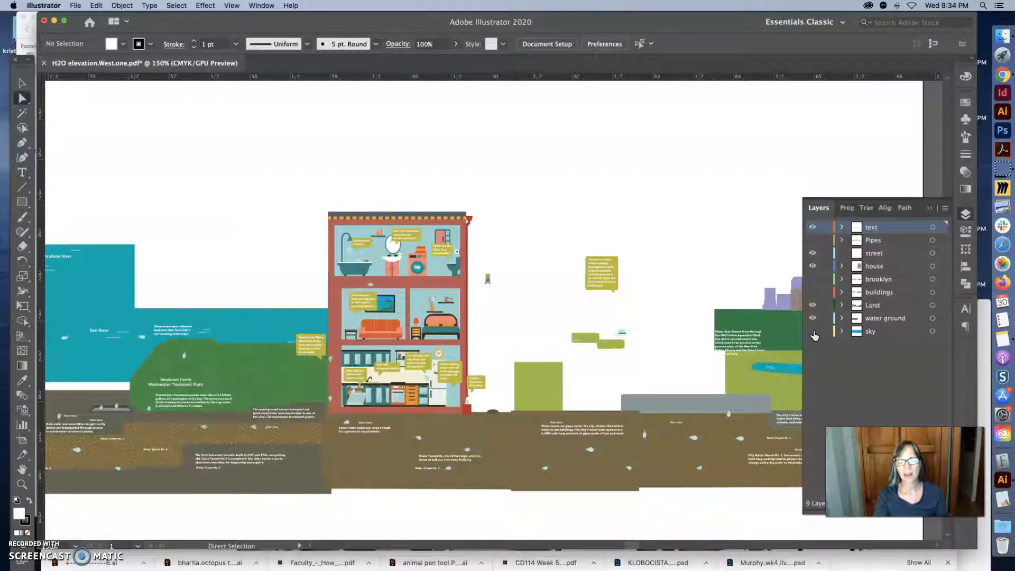
Make the sky, buildings, brooklyn and Pipes layers visible again and lock the sky layer
{"action": "left_click", "coordinate": [813, 330]}
{"action": "left_click", "coordinate": [812, 292]}
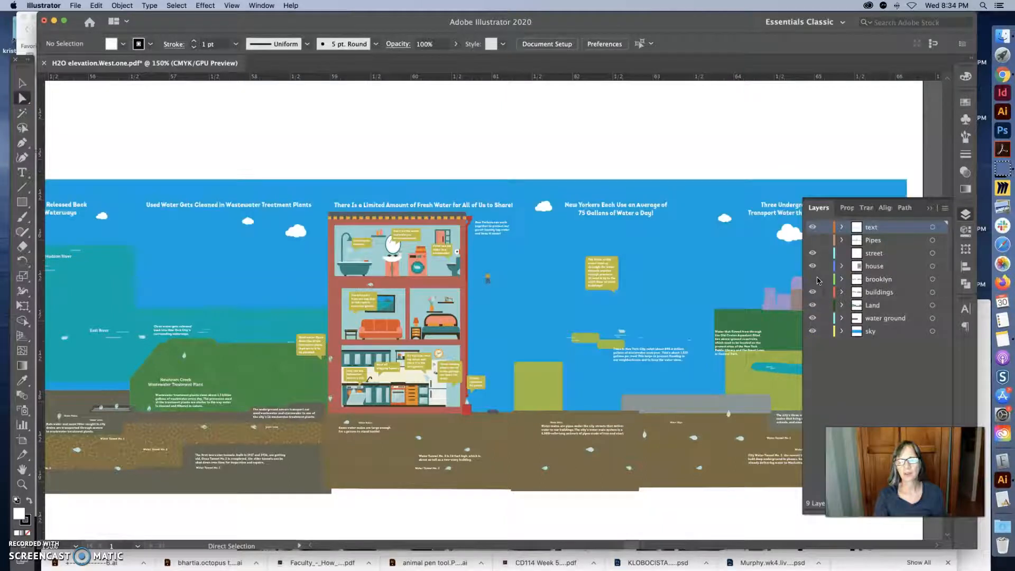
{"action": "left_click", "coordinate": [814, 281]}
{"action": "left_click", "coordinate": [813, 240]}
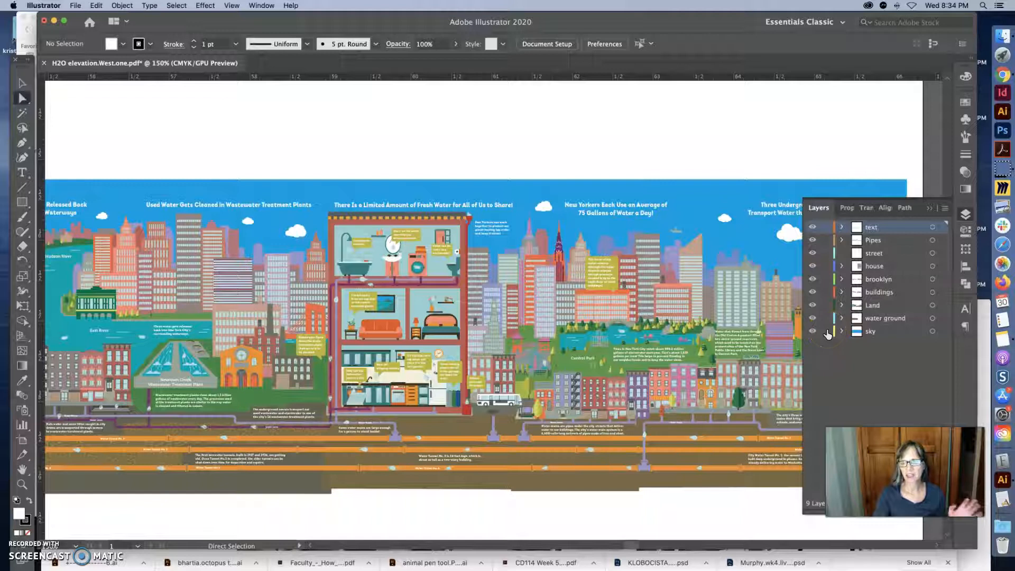
{"action": "left_click", "coordinate": [825, 332]}
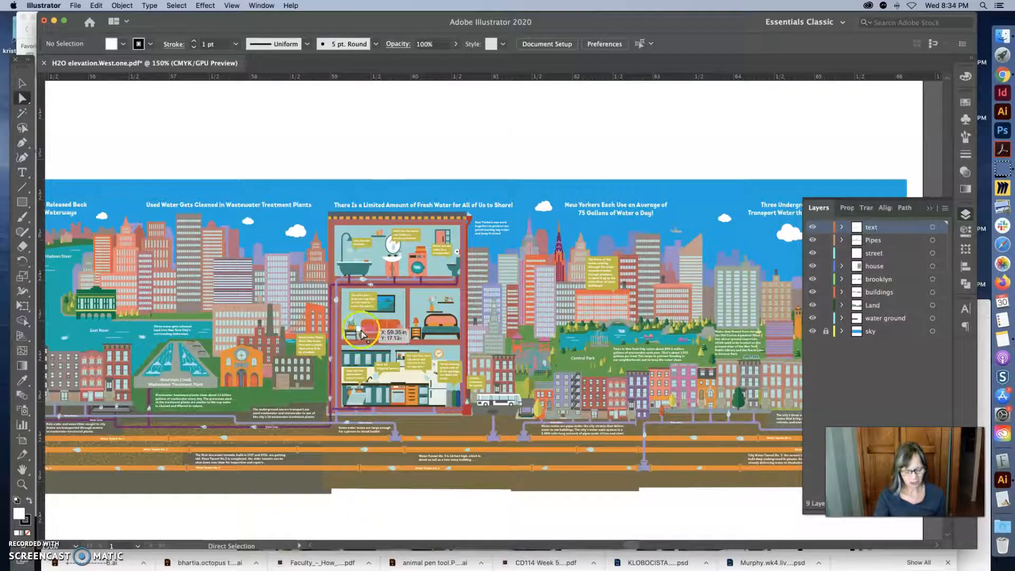
Examine the water tunnels and the Newtown Creek Wastewater Treatment Plant up close at 600%
{"action": "key", "text": "super+space"}
{"action": "key", "text": "super+space"}
{"action": "left_click", "coordinate": [314, 397], "text": "super"}
{"action": "left_click", "coordinate": [348, 332], "text": "super"}
{"action": "left_click", "coordinate": [416, 321], "text": "super"}
{"action": "left_click", "coordinate": [511, 342], "text": "super"}
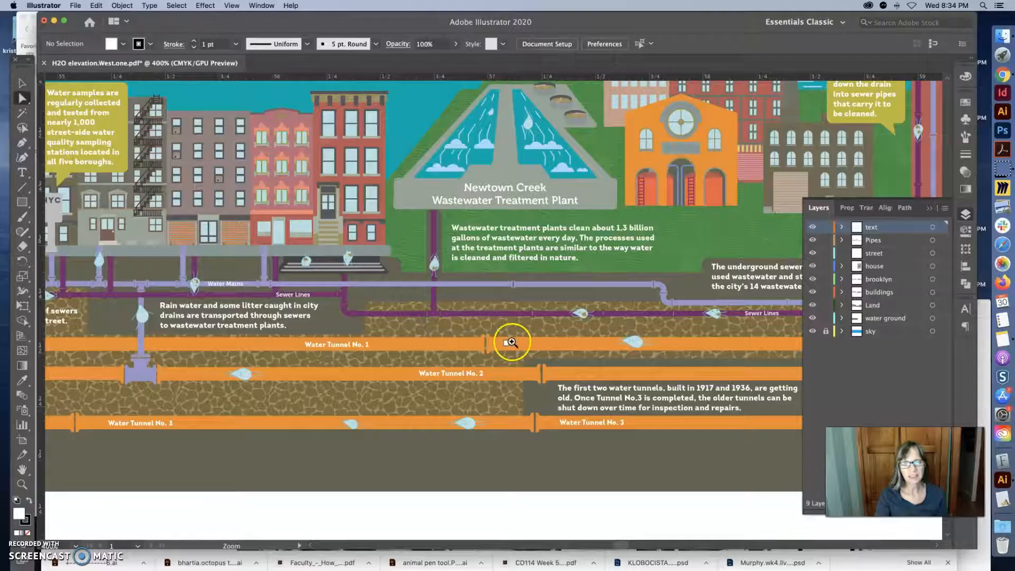
{"action": "left_click", "coordinate": [511, 342], "text": "super"}
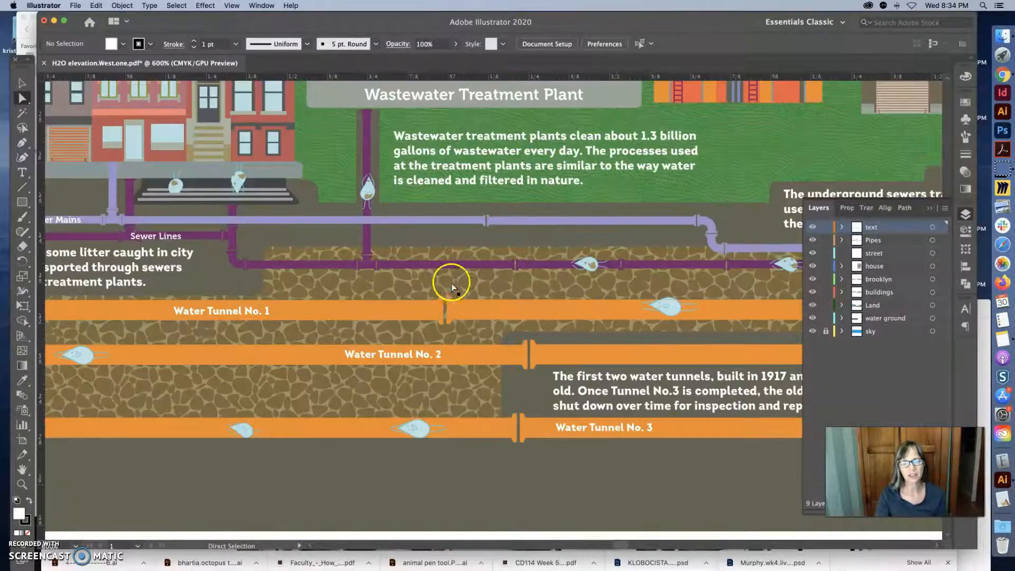
{"action": "scroll", "coordinate": [703, 207], "scroll_direction": "up", "scroll_amount": 5}
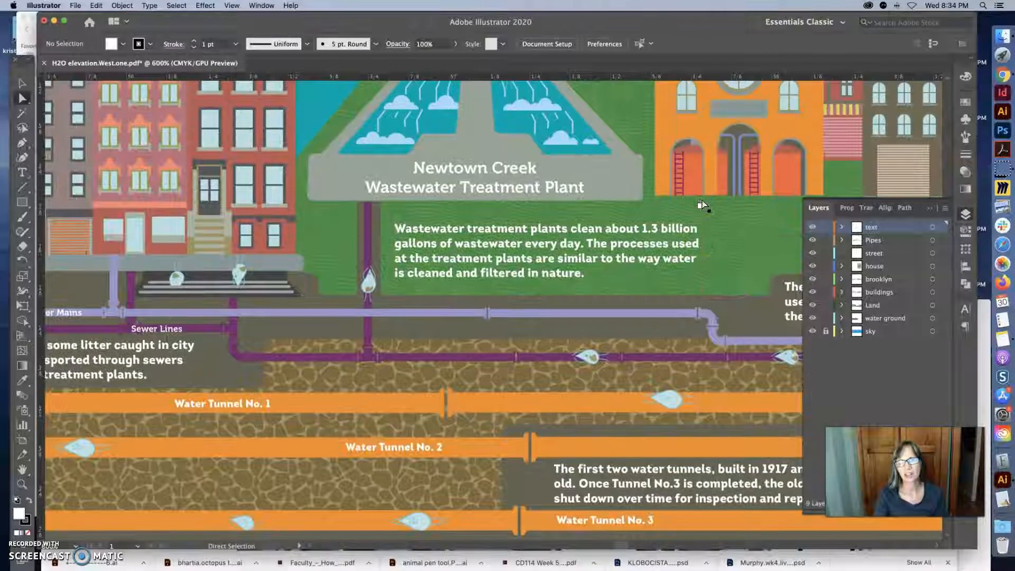
{"action": "scroll", "coordinate": [703, 207], "scroll_direction": "up", "scroll_amount": 6}
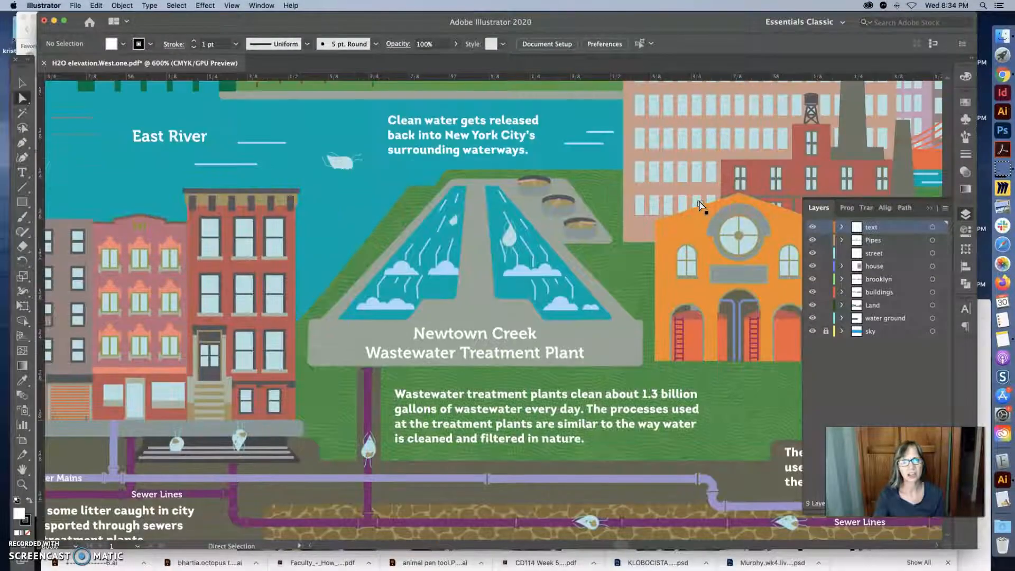
{"action": "scroll", "coordinate": [703, 208], "scroll_direction": "up", "scroll_amount": 2}
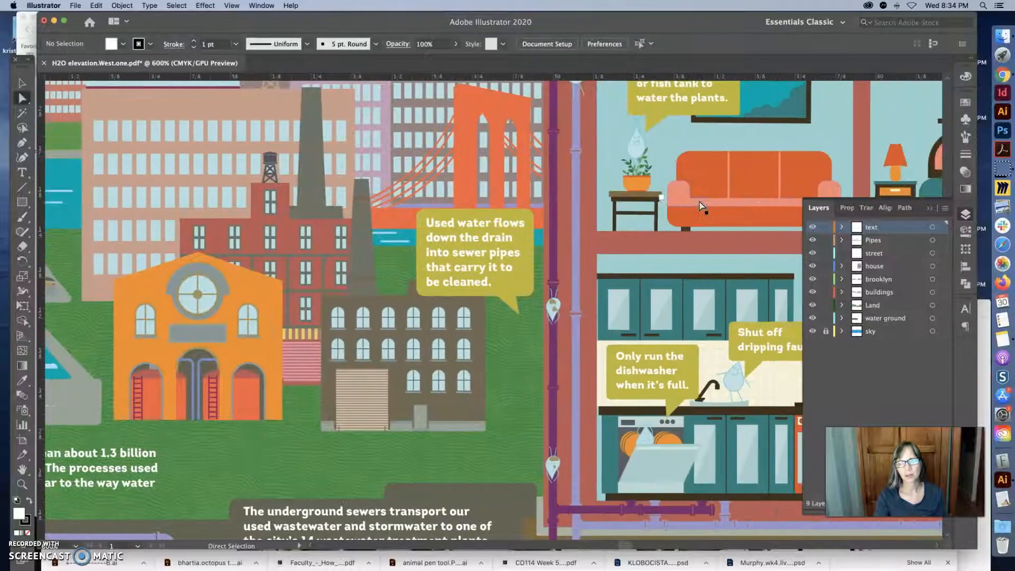
Examine the house interior, the Central Park area and the water mains below the street up close
{"action": "scroll", "coordinate": [701, 203], "scroll_direction": "right", "scroll_amount": 10}
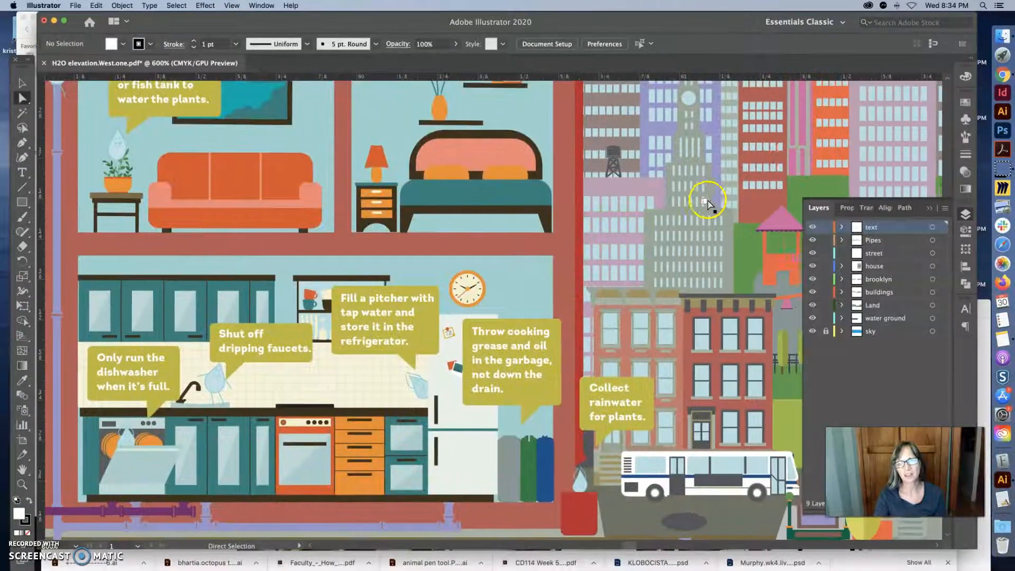
{"action": "scroll", "coordinate": [711, 203], "scroll_direction": "right", "scroll_amount": 5}
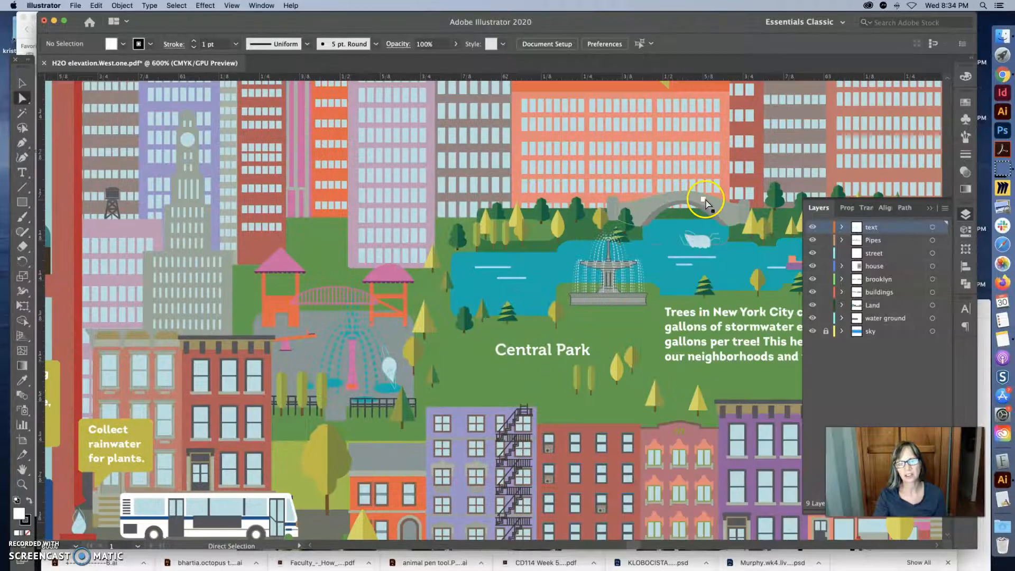
{"action": "scroll", "coordinate": [704, 205], "scroll_direction": "right", "scroll_amount": 4}
{"action": "scroll", "coordinate": [704, 205], "scroll_direction": "up", "scroll_amount": 1}
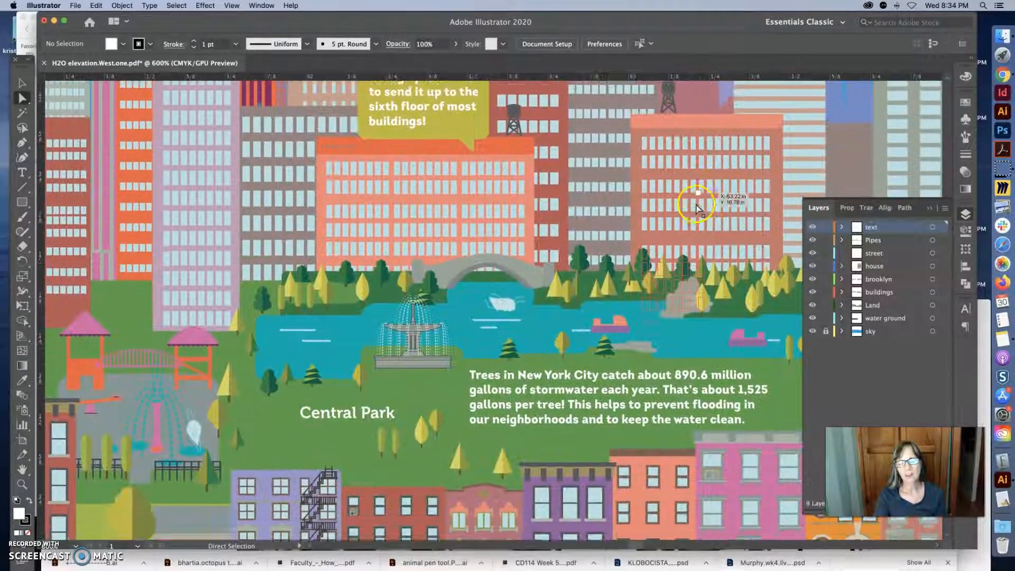
{"action": "scroll", "coordinate": [697, 207], "scroll_direction": "down", "scroll_amount": 1}
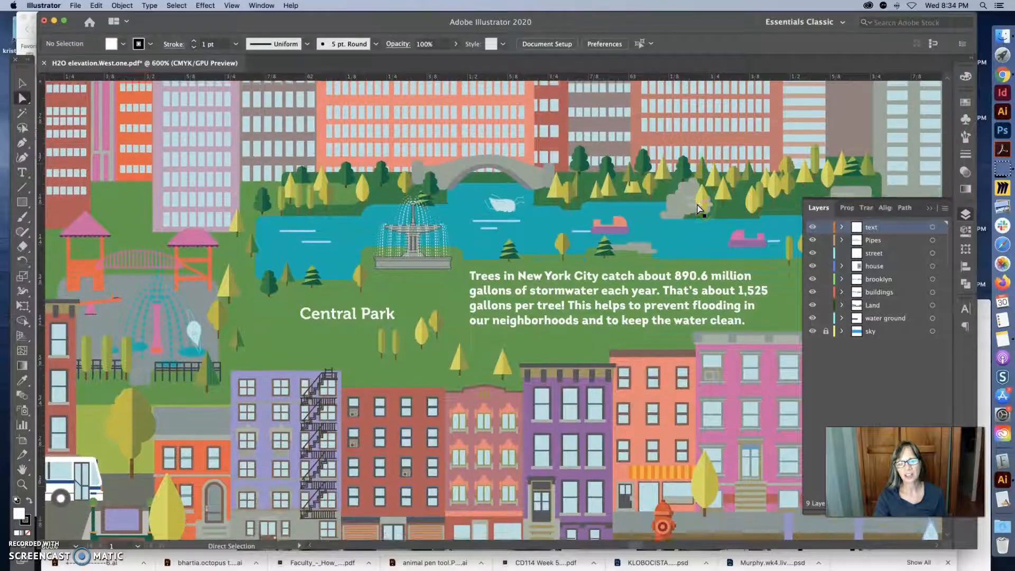
{"action": "scroll", "coordinate": [697, 208], "scroll_direction": "down", "scroll_amount": 15}
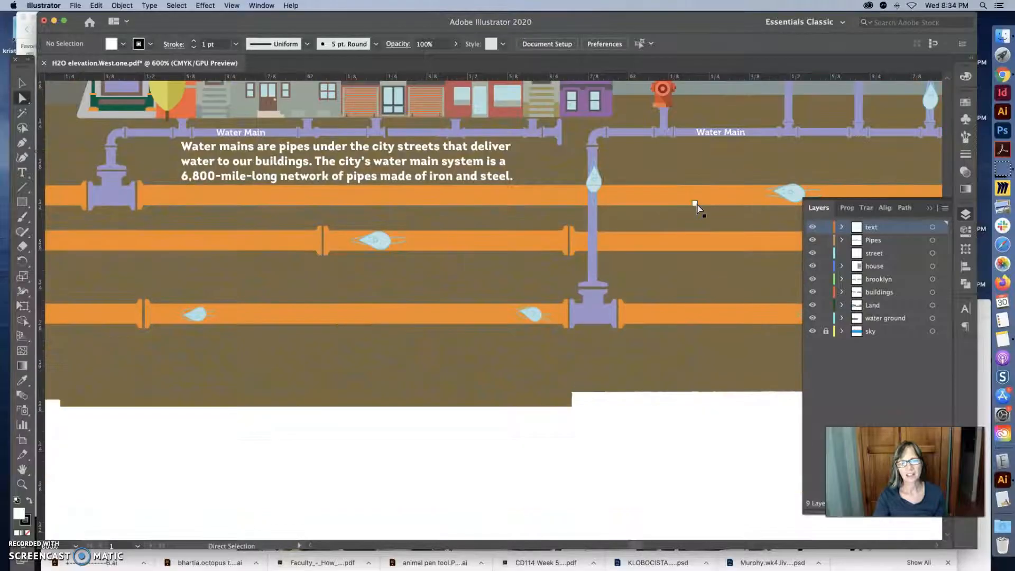
Move the brown ground group under the house and Central Park, on the Land layer, down into the blank area below the illustration
{"action": "left_click", "coordinate": [527, 374]}
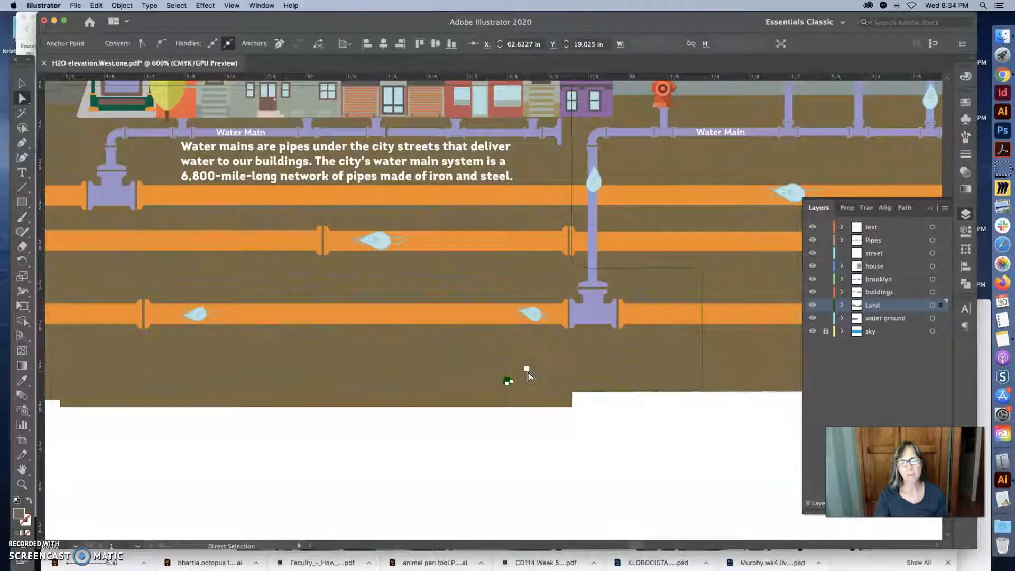
{"action": "left_click", "coordinate": [529, 375]}
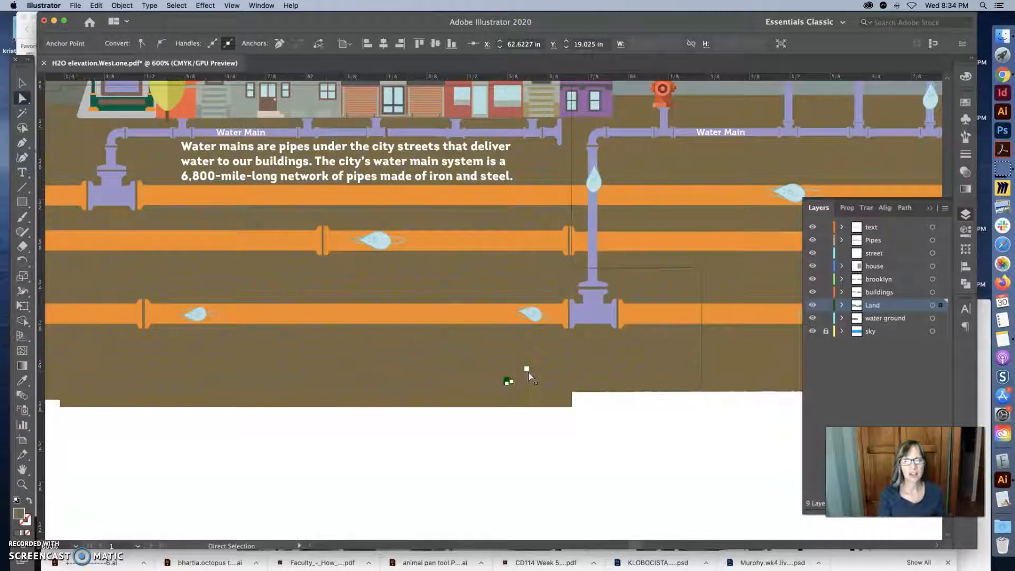
{"action": "key", "text": "super+space"}
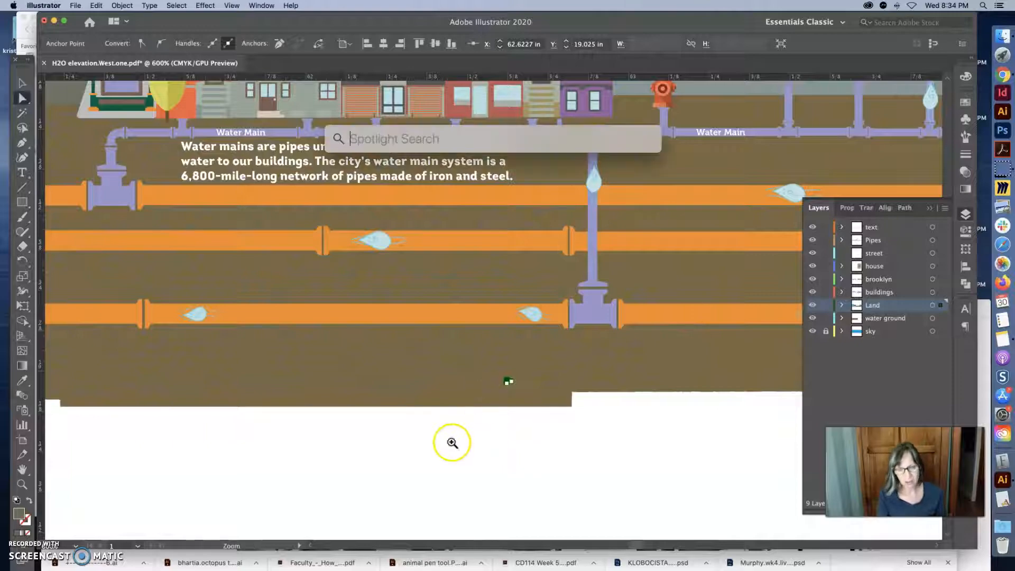
{"action": "left_click_drag", "start_coordinate": [482, 408], "coordinate": [487, 401]}
{"action": "left_click", "coordinate": [486, 400], "text": "alt+super"}
{"action": "left_click", "coordinate": [486, 400], "text": "alt+super"}
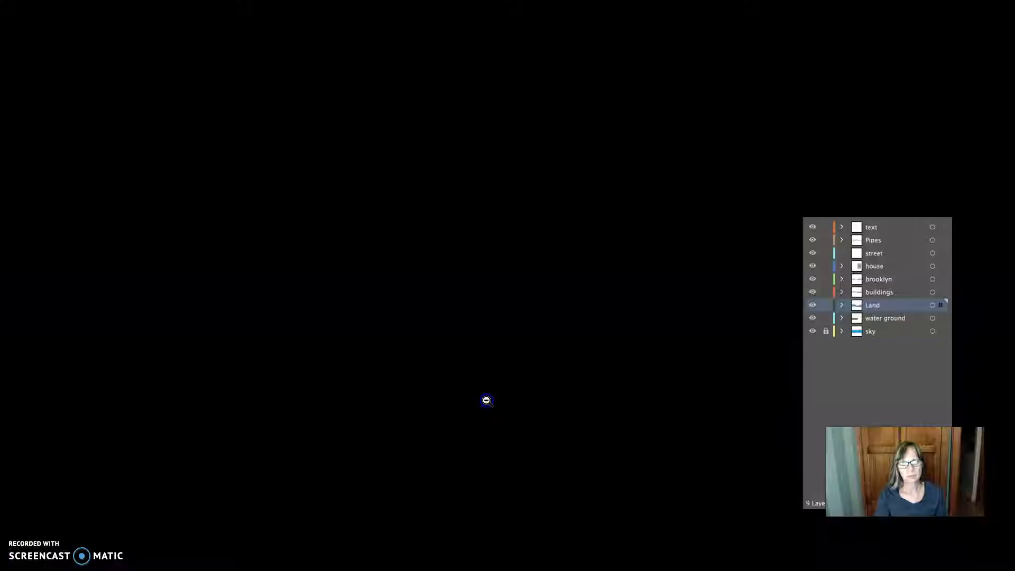
{"action": "left_click", "coordinate": [466, 268], "text": "alt+super"}
{"action": "left_click", "coordinate": [466, 265], "text": "alt+super"}
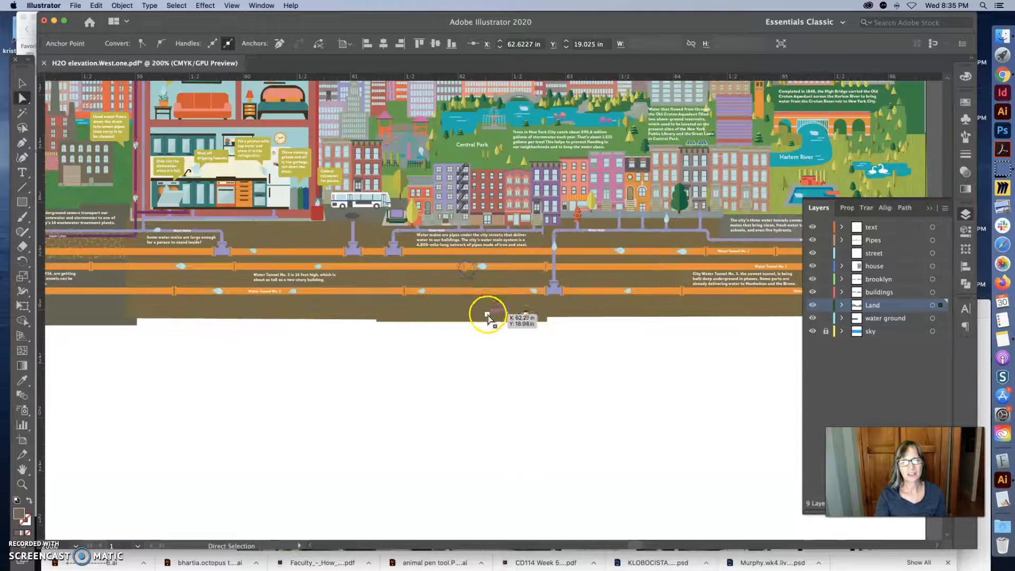
{"action": "left_click", "coordinate": [22, 83]}
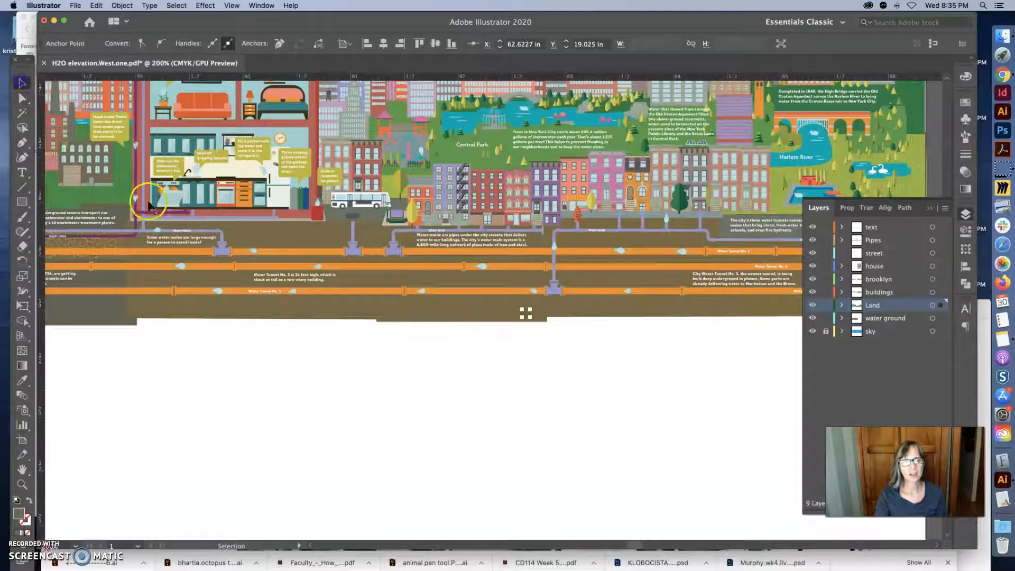
{"action": "left_click", "coordinate": [439, 314]}
{"action": "left_click_drag", "start_coordinate": [440, 316], "coordinate": [445, 494]}
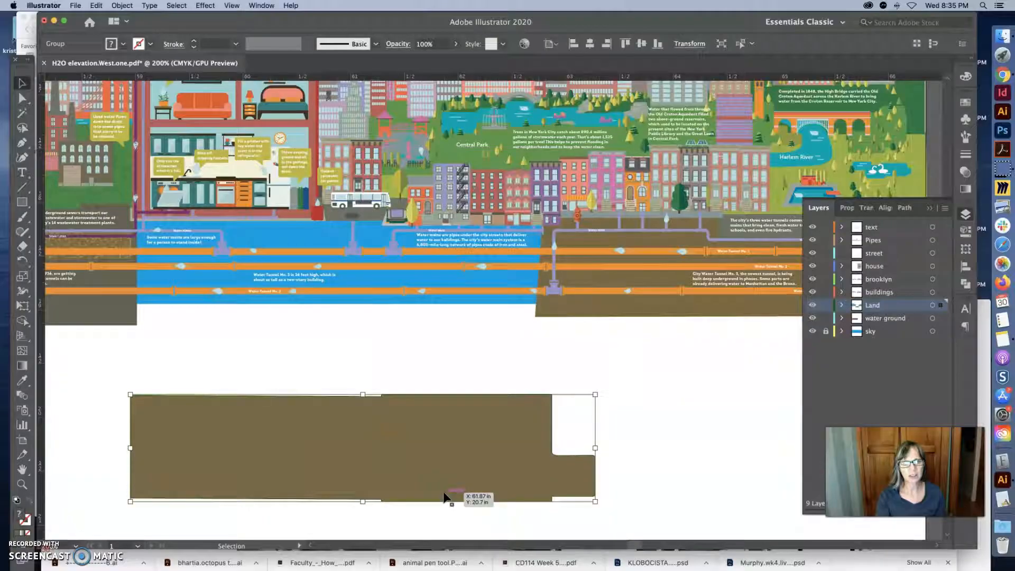
Zoom in on the moved brown ground group and select its shapes with the Direct Selection tool to expose their anchor points
{"action": "left_click", "coordinate": [638, 402]}
{"action": "left_click", "coordinate": [535, 445]}
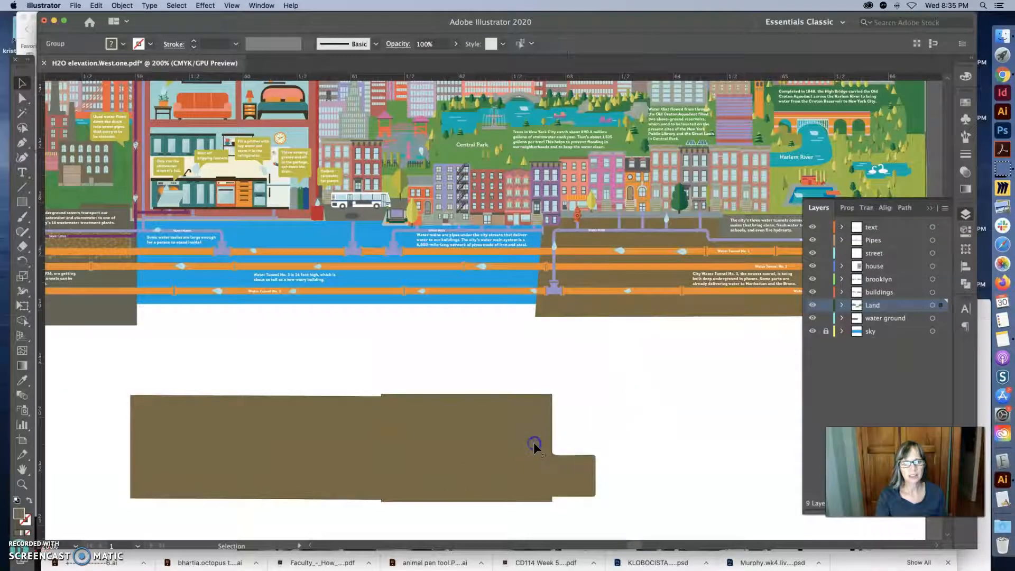
{"action": "key", "text": "super+space"}
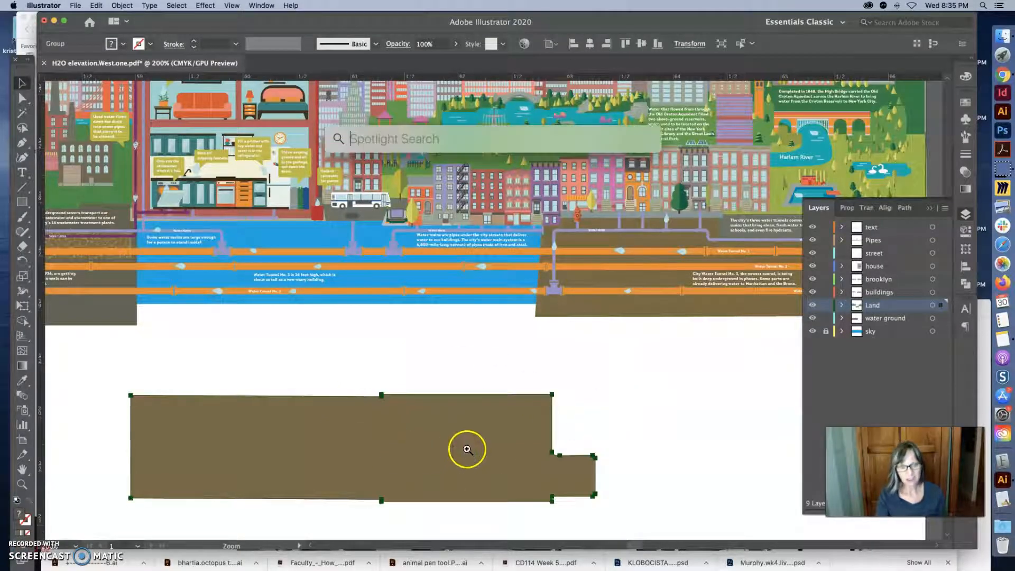
{"action": "left_click", "coordinate": [467, 449], "text": "super"}
{"action": "left_click", "coordinate": [650, 295]}
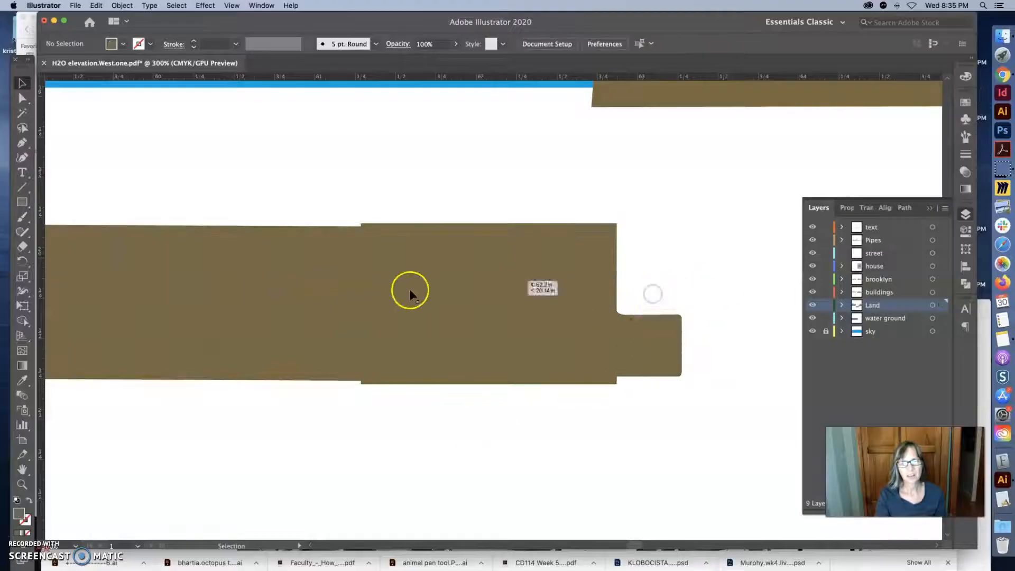
{"action": "left_click", "coordinate": [427, 307]}
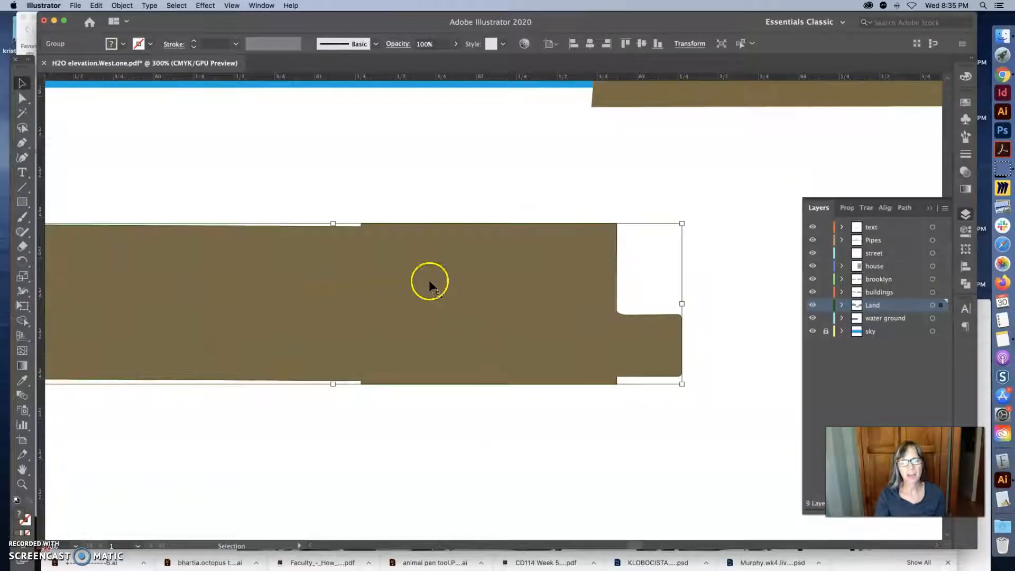
{"action": "left_click", "coordinate": [22, 98]}
{"action": "left_click", "coordinate": [288, 271]}
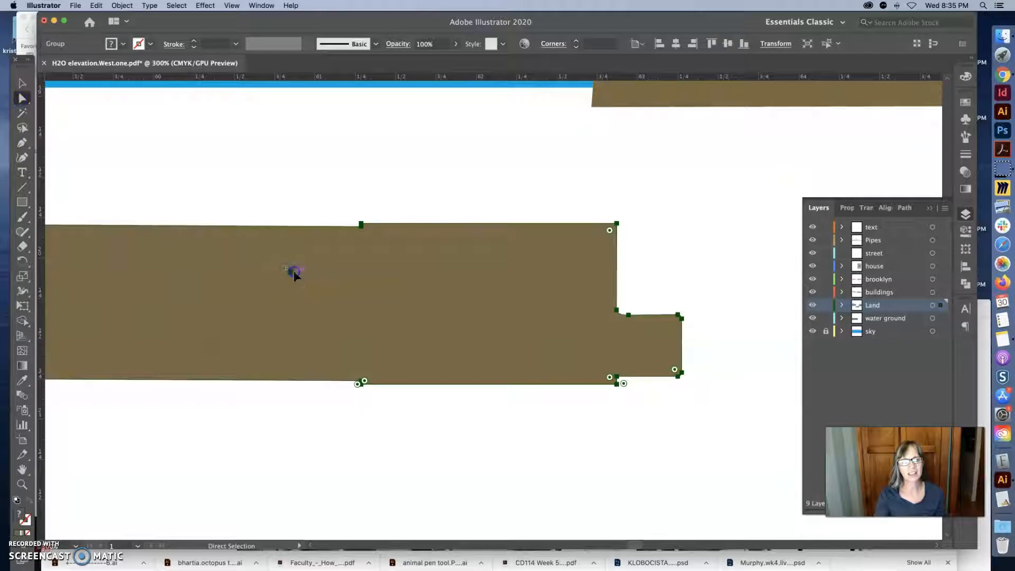
Select the moved brown ground group and release its clipping mask
{"action": "left_click_drag", "start_coordinate": [288, 272], "coordinate": [414, 268]}
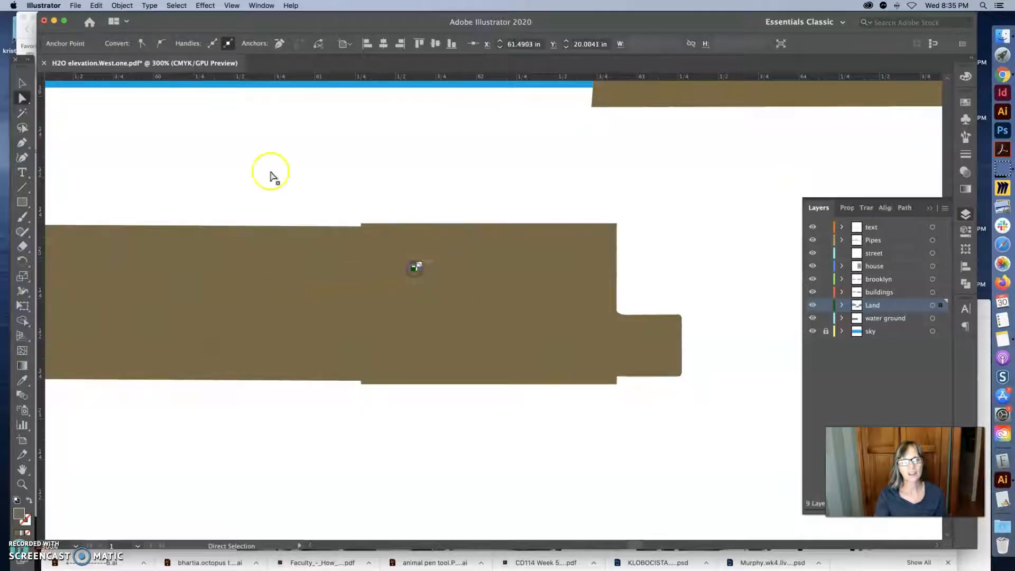
{"action": "left_click", "coordinate": [20, 83]}
{"action": "left_click", "coordinate": [458, 215]}
{"action": "left_click", "coordinate": [517, 226]}
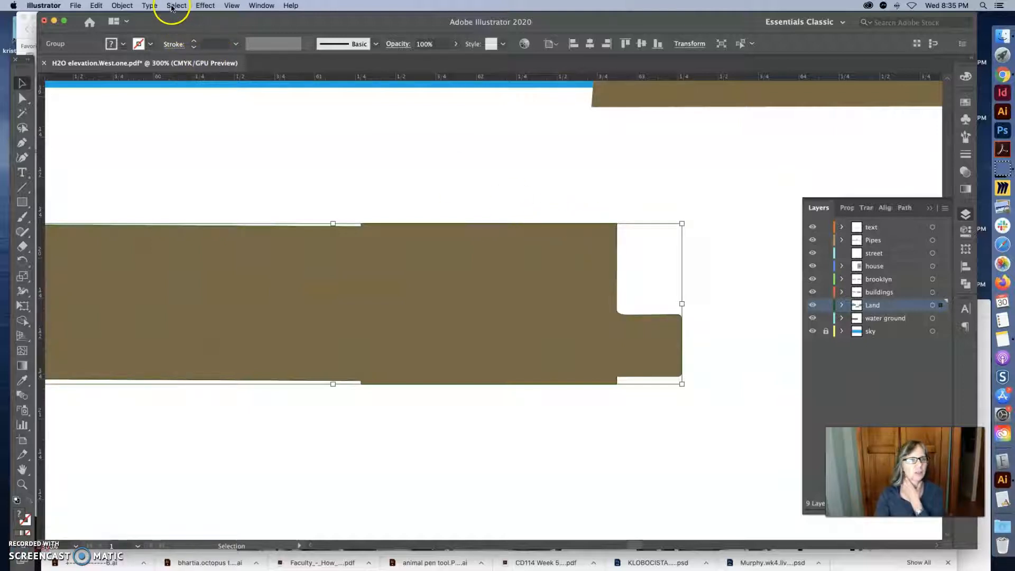
{"action": "left_click", "coordinate": [122, 5]}
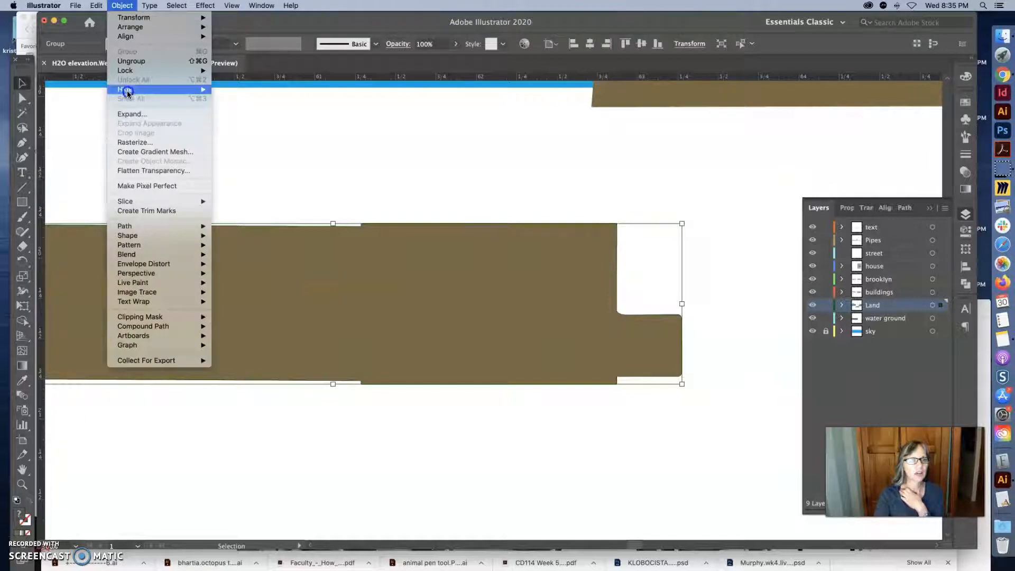
{"action": "mouse_move", "coordinate": [169, 316]}
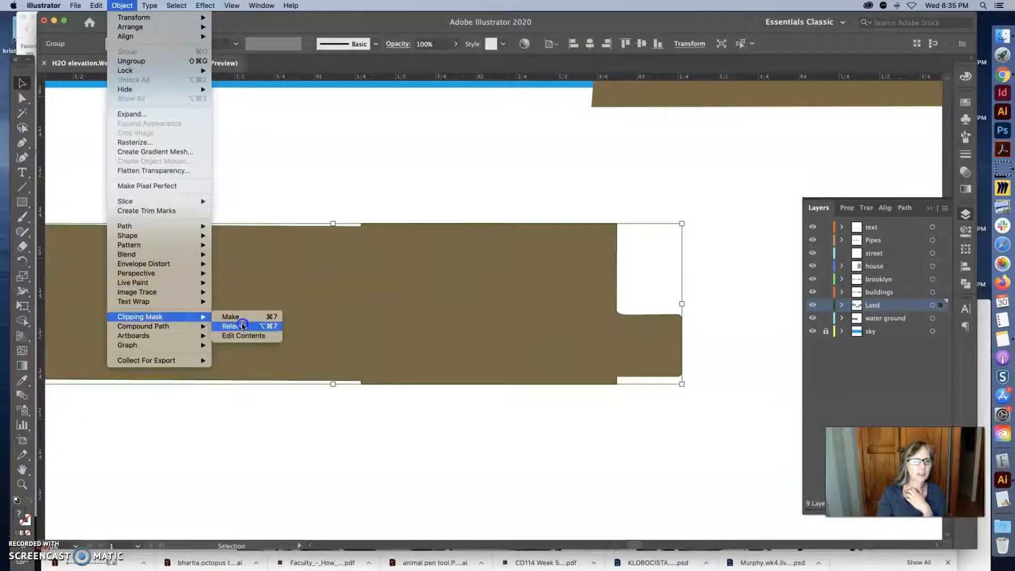
{"action": "left_click", "coordinate": [244, 326]}
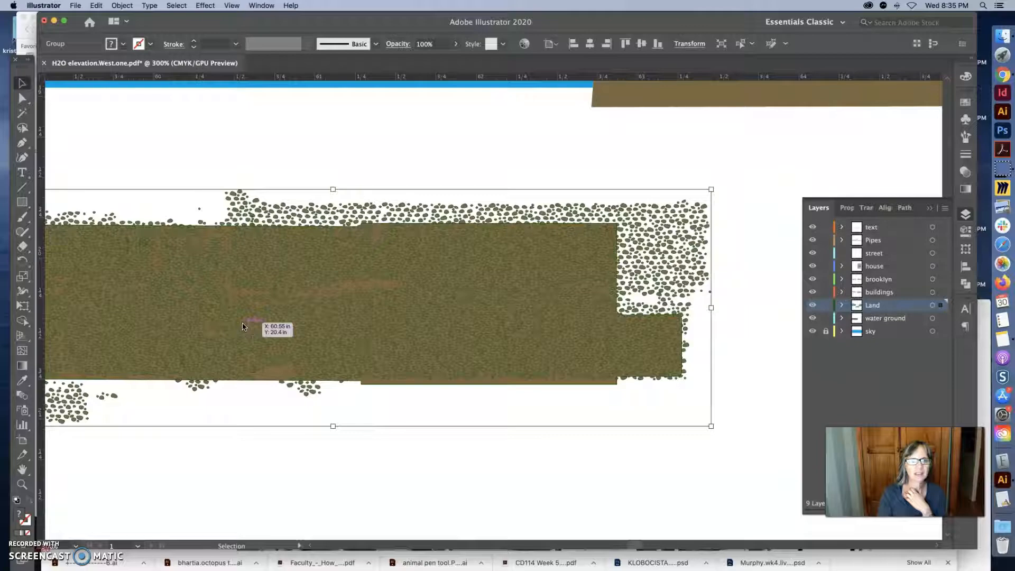
Fill all shapes of the released ground group with the teal swatch and deselect it
{"action": "left_click", "coordinate": [431, 170]}
{"action": "left_click", "coordinate": [513, 216]}
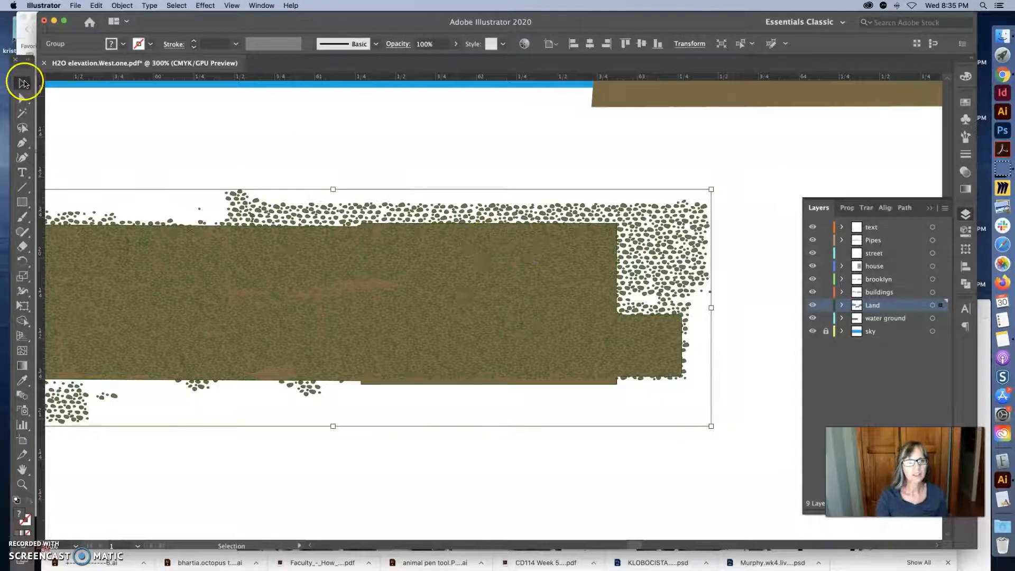
{"action": "left_click", "coordinate": [965, 102]}
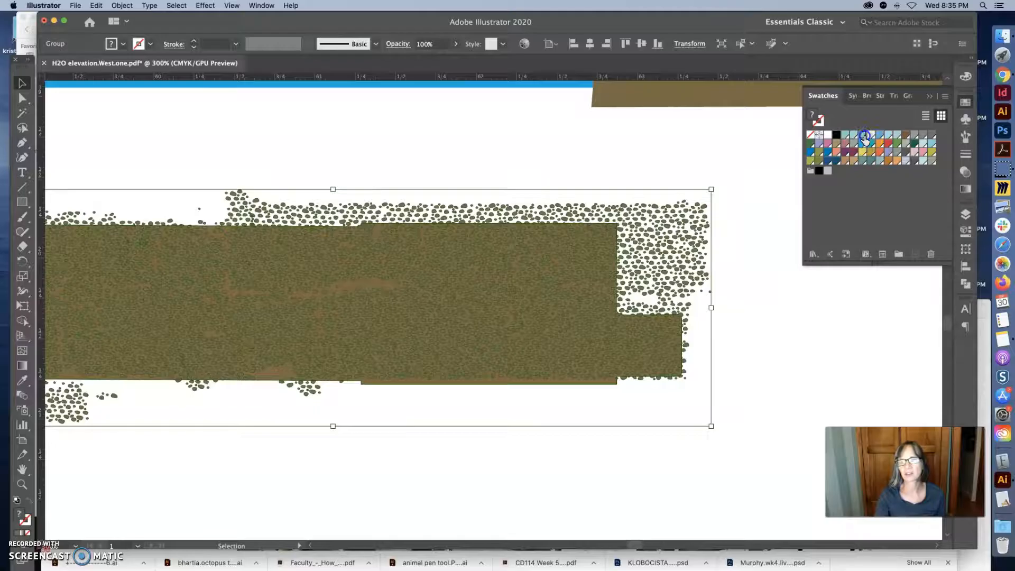
{"action": "left_click", "coordinate": [864, 137]}
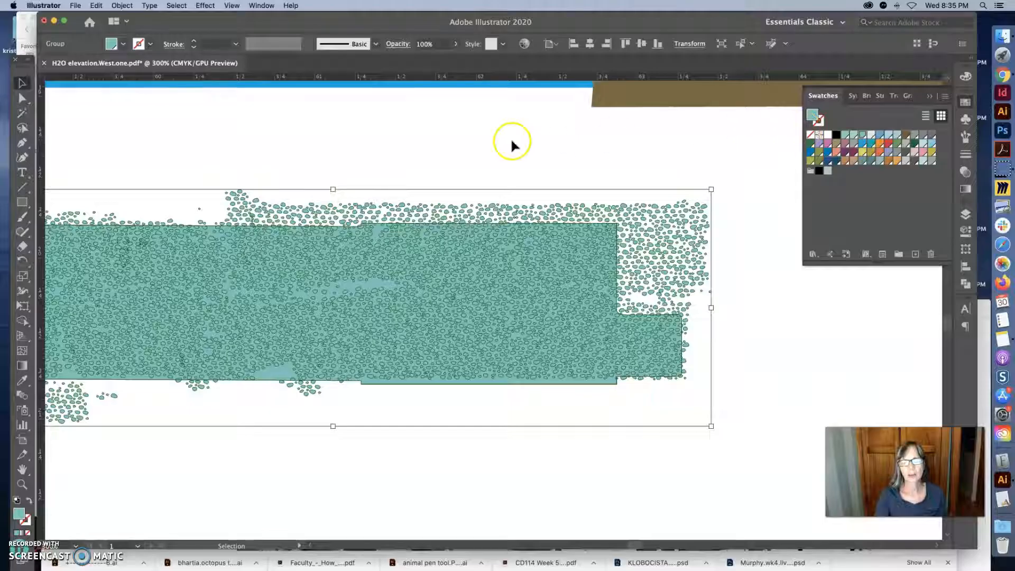
{"action": "left_click", "coordinate": [512, 144]}
{"action": "left_click", "coordinate": [544, 230]}
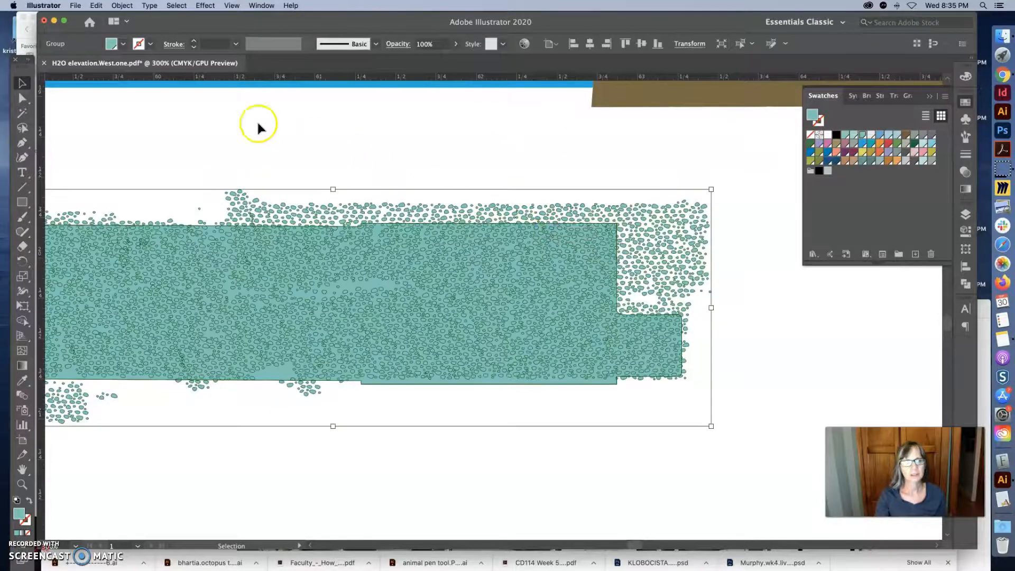
{"action": "left_click", "coordinate": [149, 152]}
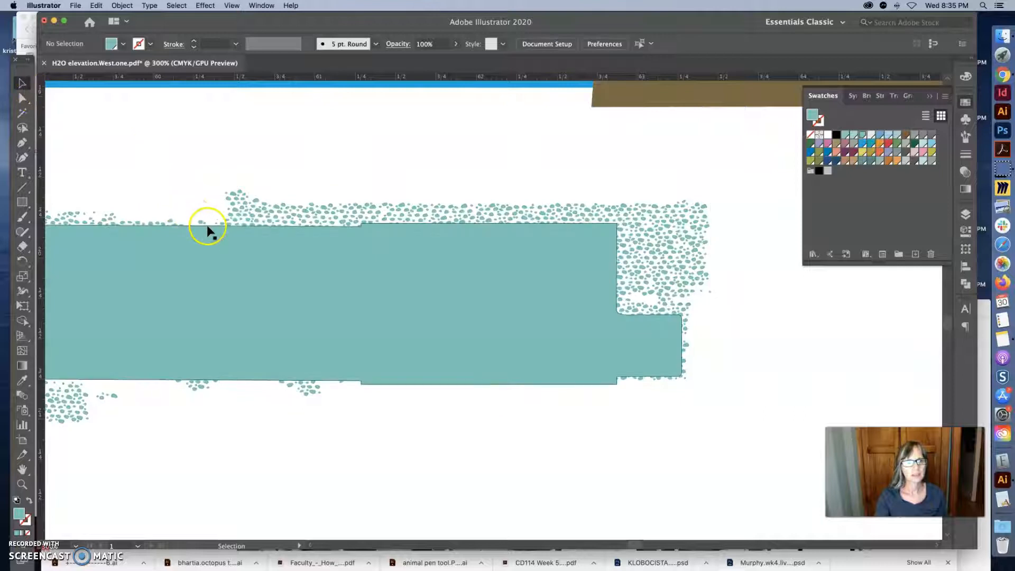
Select only the large ground outline shape within the group, fill it with the dark blue swatch and send it to the back
{"action": "left_click", "coordinate": [207, 225]}
{"action": "left_click", "coordinate": [22, 98]}
{"action": "left_click", "coordinate": [175, 165]}
{"action": "left_click", "coordinate": [209, 225]}
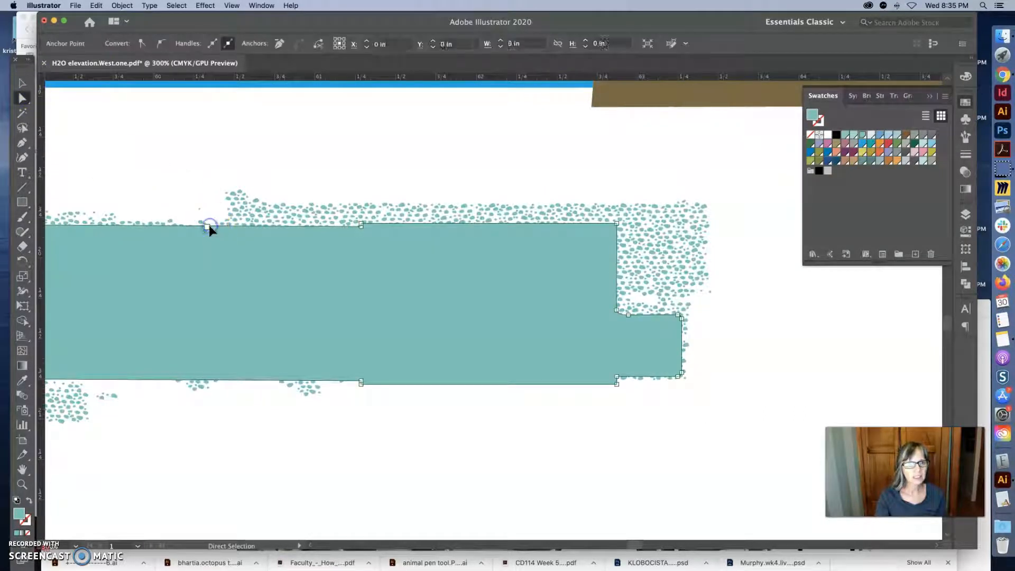
{"action": "left_click", "coordinate": [827, 160]}
{"action": "left_click", "coordinate": [122, 5]}
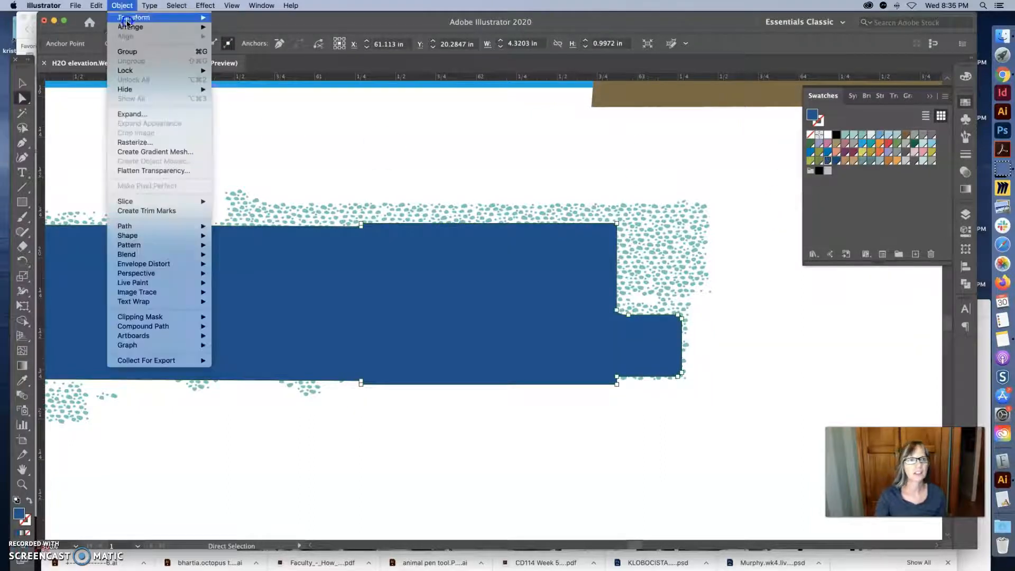
{"action": "mouse_move", "coordinate": [191, 32]}
{"action": "left_click", "coordinate": [254, 57]}
Shift the whole pebble ground group slightly within the blank area and ungroup it
{"action": "left_click", "coordinate": [21, 83]}
{"action": "left_click", "coordinate": [200, 163]}
{"action": "left_click_drag", "start_coordinate": [327, 259], "coordinate": [415, 414]}
{"action": "left_click_drag", "start_coordinate": [413, 375], "coordinate": [414, 207]}
{"action": "left_click", "coordinate": [122, 5]}
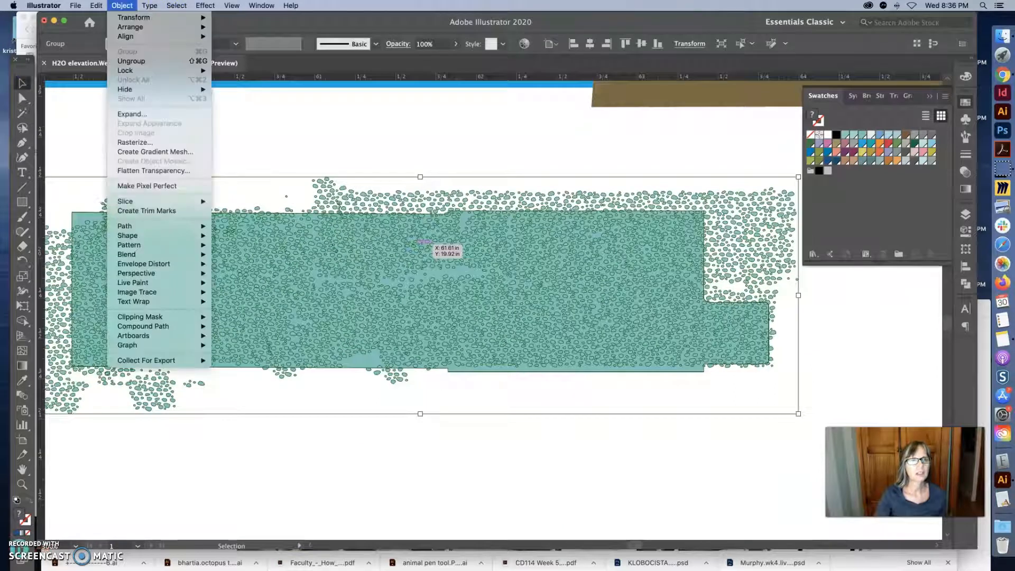
{"action": "left_click", "coordinate": [132, 62]}
{"action": "left_click", "coordinate": [256, 127]}
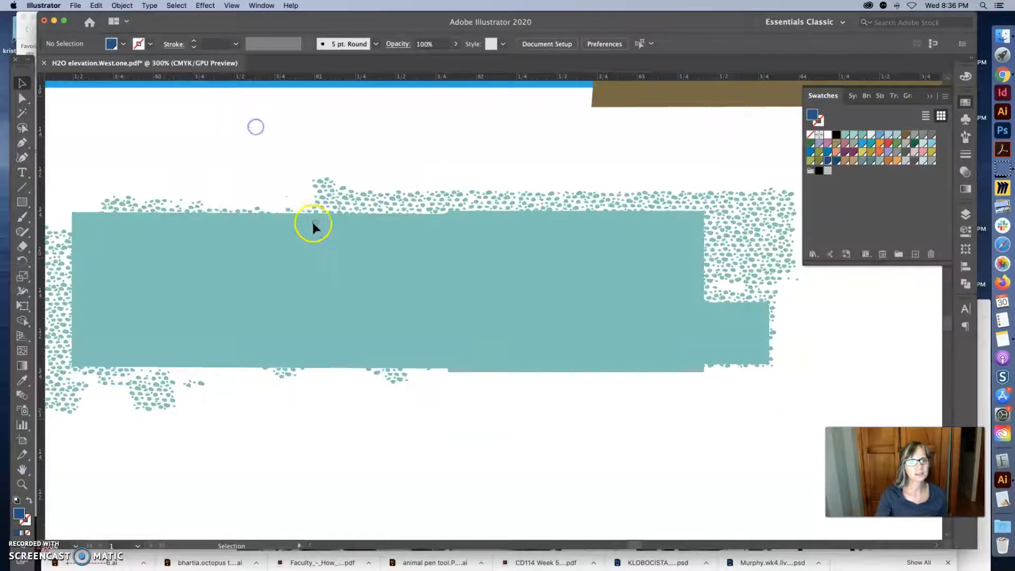
Move the solid teal shape off the pebbles, down into the blank area, and delete it
{"action": "left_click", "coordinate": [307, 219]}
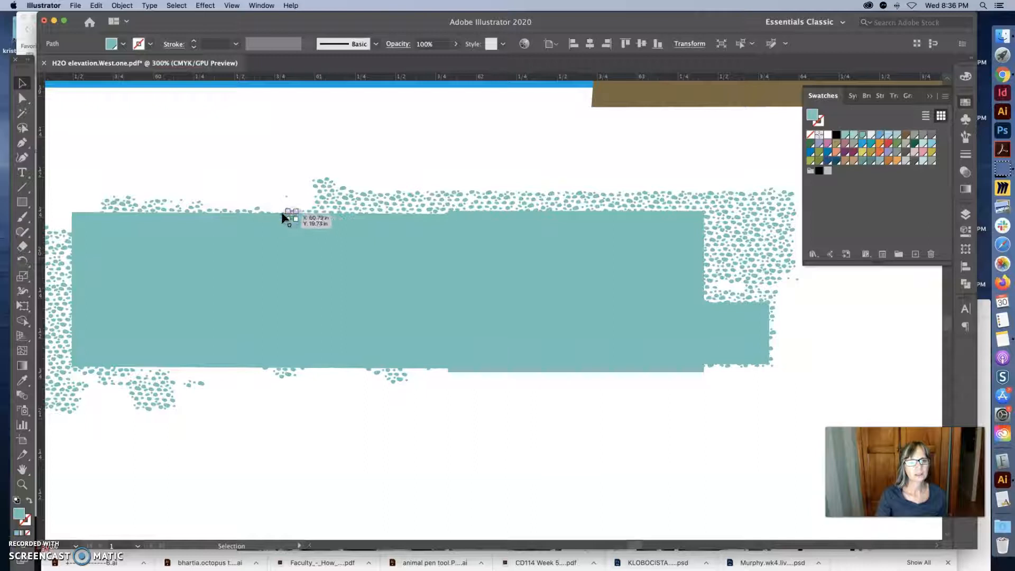
{"action": "left_click_drag", "start_coordinate": [87, 216], "coordinate": [154, 352]}
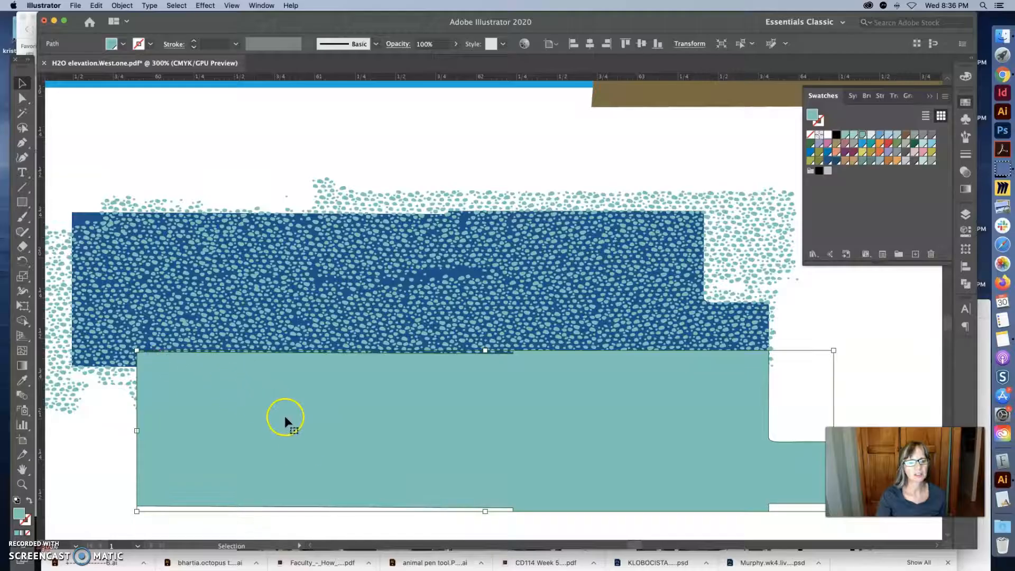
{"action": "left_click_drag", "start_coordinate": [305, 474], "coordinate": [297, 496]}
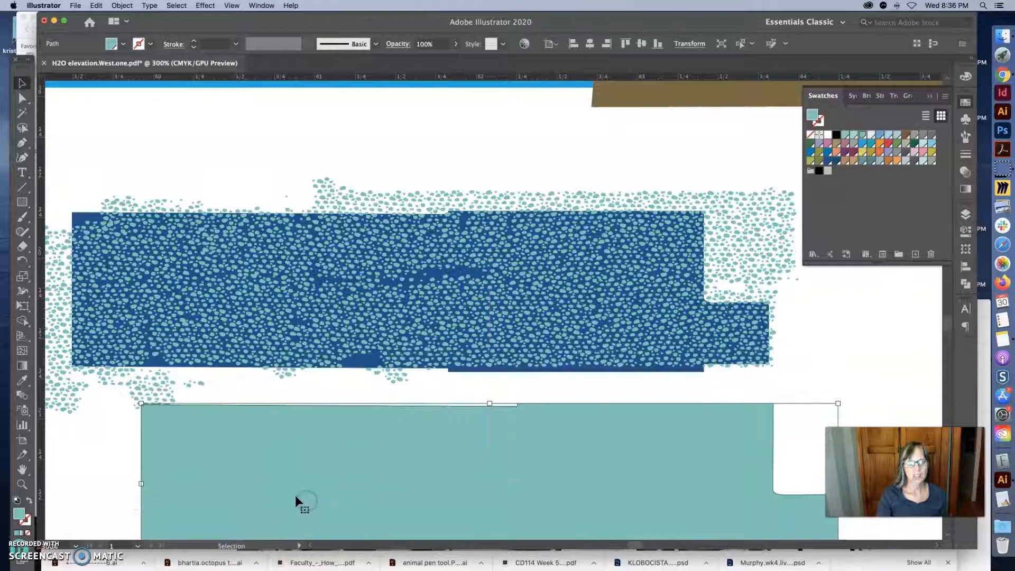
{"action": "key", "text": "Delete"}
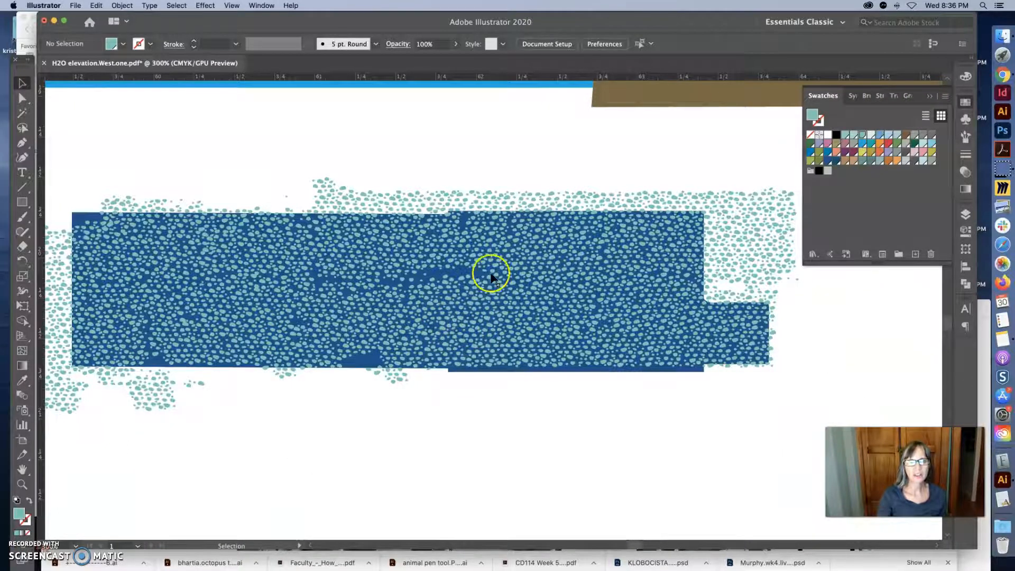
Examine the dark blue base shape and the loose teal pebbles beside it at 600%, selecting each as a separate object
{"action": "left_click", "coordinate": [459, 271]}
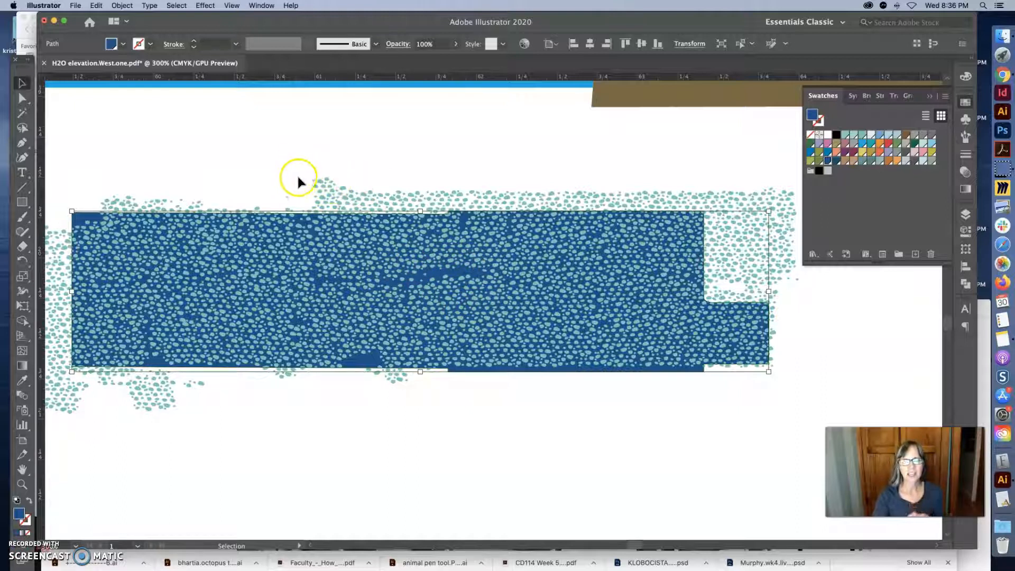
{"action": "left_click", "coordinate": [566, 278], "text": "super"}
{"action": "left_click", "coordinate": [564, 279], "text": "super"}
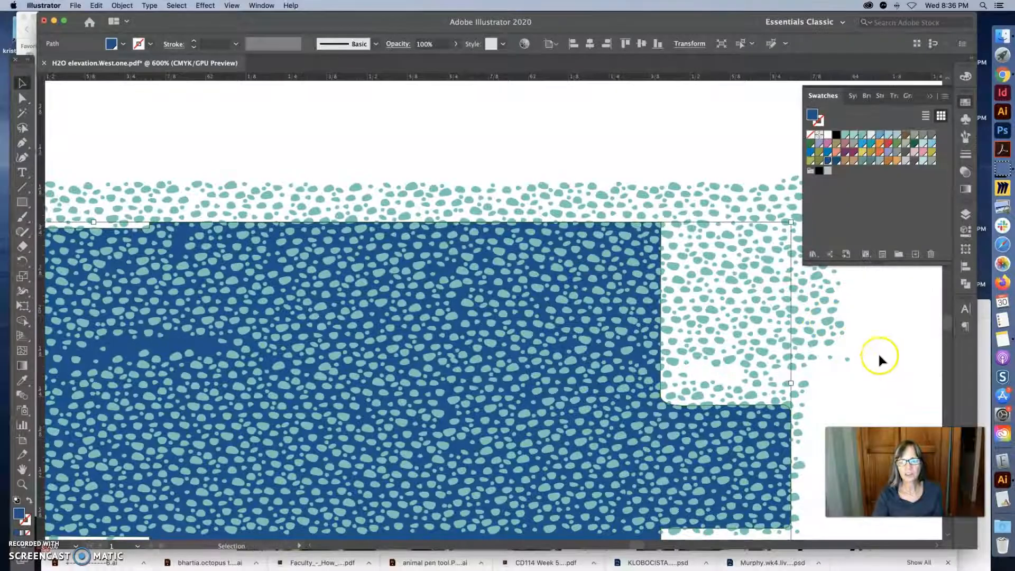
{"action": "left_click", "coordinate": [815, 292]}
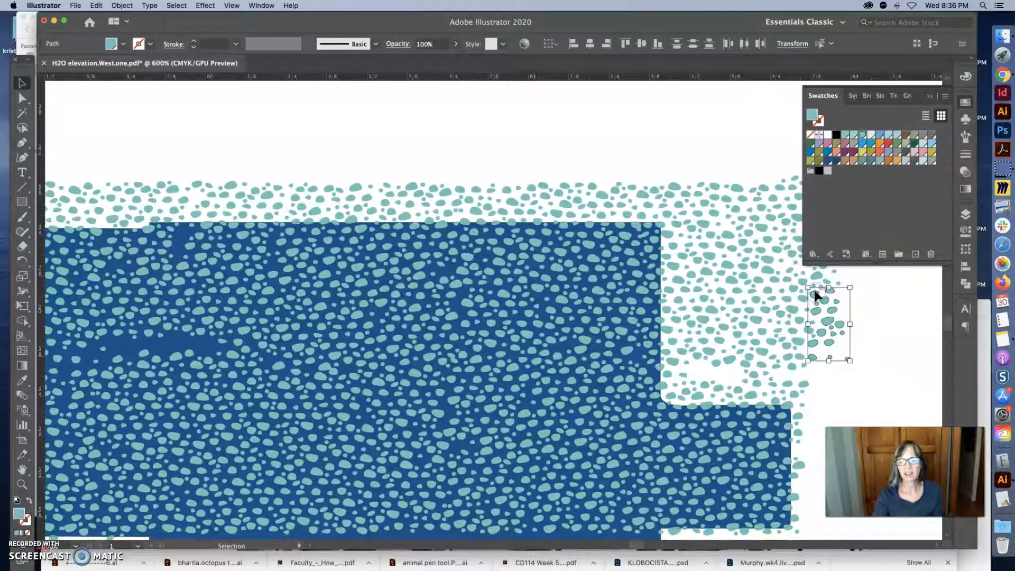
{"action": "left_click", "coordinate": [561, 165]}
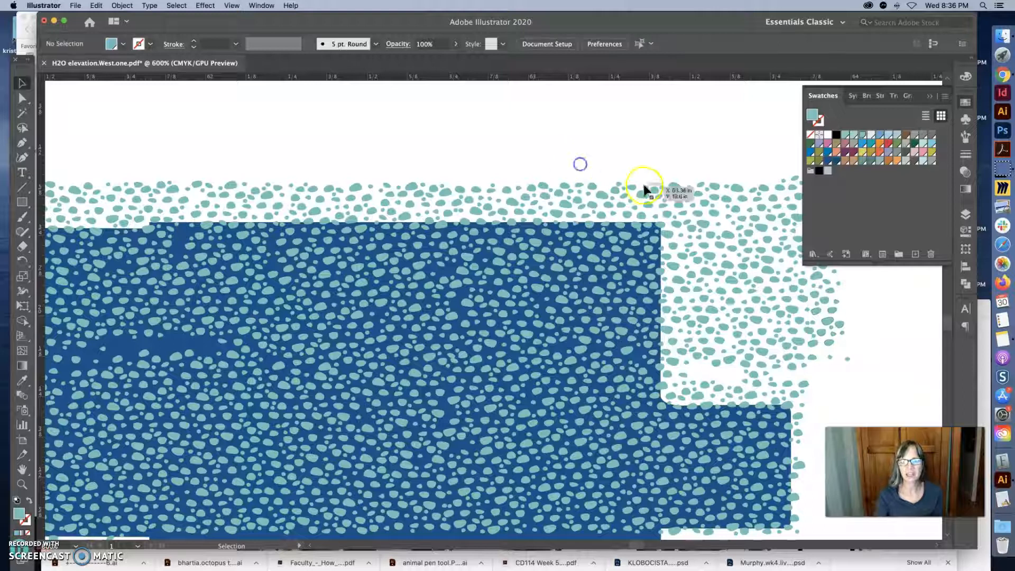
Move a single teal pebble from the upper edge of the pebble field down into the gap beside the blue shape
{"action": "left_click", "coordinate": [672, 185]}
{"action": "left_click_drag", "start_coordinate": [674, 185], "coordinate": [696, 366]}
{"action": "key", "text": "super+z"}
{"action": "left_click", "coordinate": [676, 162]}
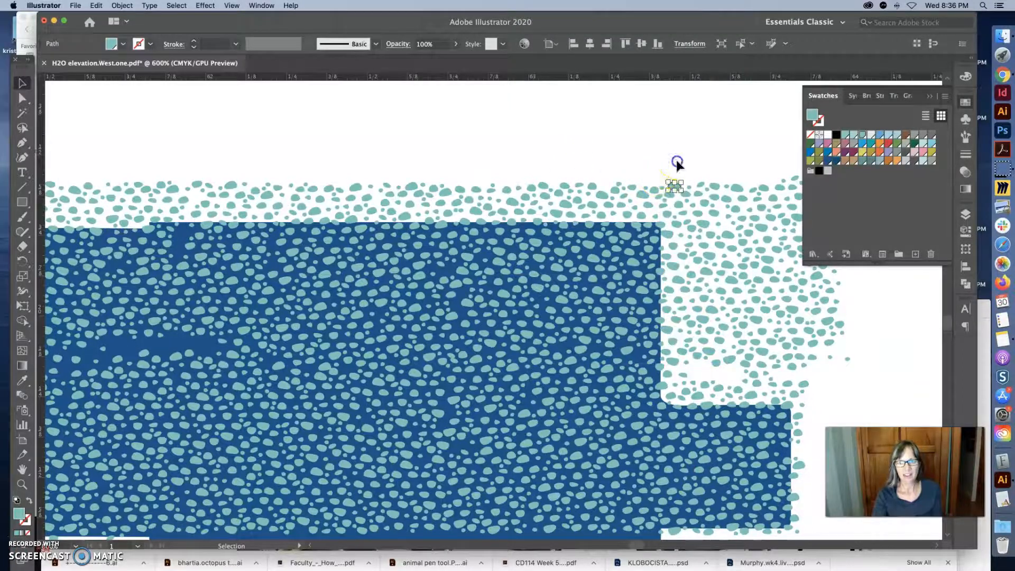
{"action": "left_click_drag", "start_coordinate": [673, 186], "coordinate": [700, 370]}
{"action": "left_click", "coordinate": [822, 390]}
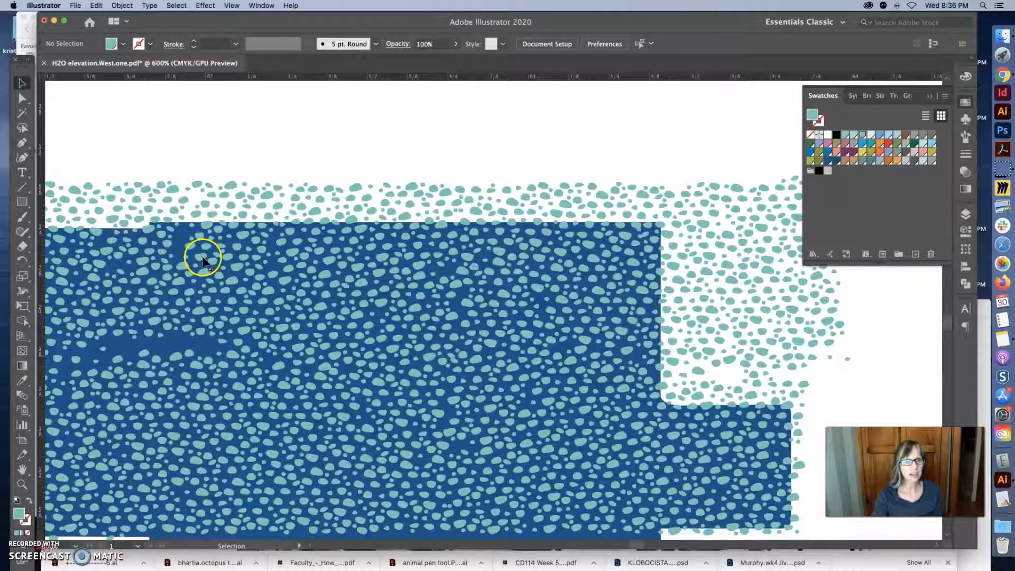
Examine the Harlem River park area up close at 600% and select its grass clip group
{"action": "left_click", "coordinate": [391, 160]}
{"action": "key", "text": "super+space"}
{"action": "left_click", "coordinate": [474, 260], "text": "alt+super"}
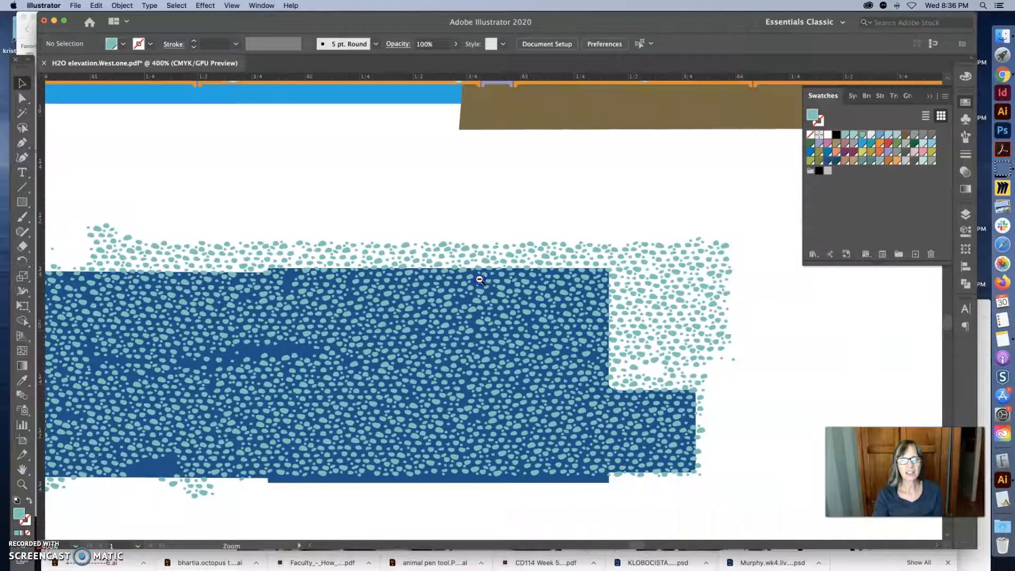
{"action": "left_click", "coordinate": [480, 279], "text": "alt+super"}
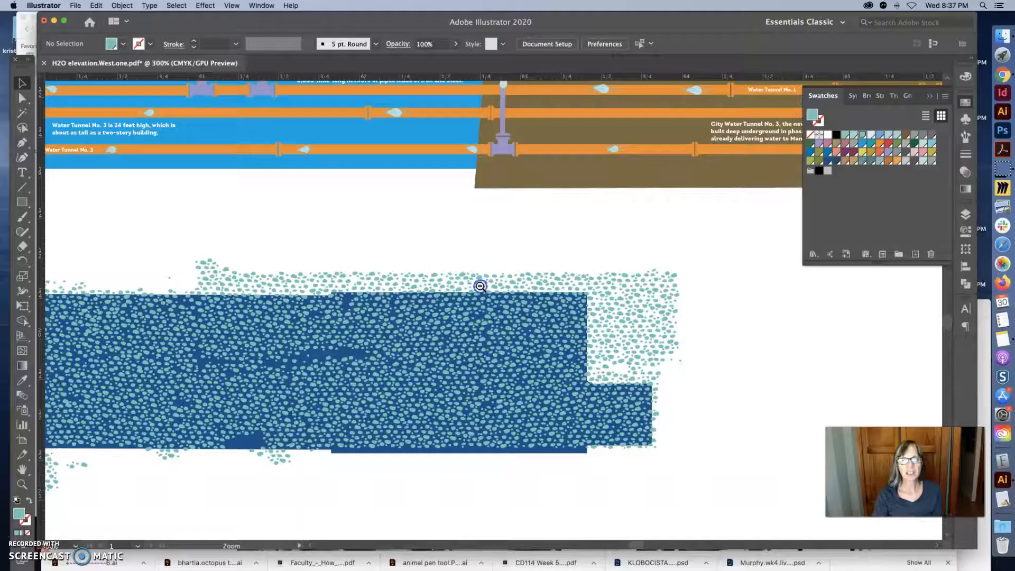
{"action": "left_click", "coordinate": [480, 286], "text": "alt+super"}
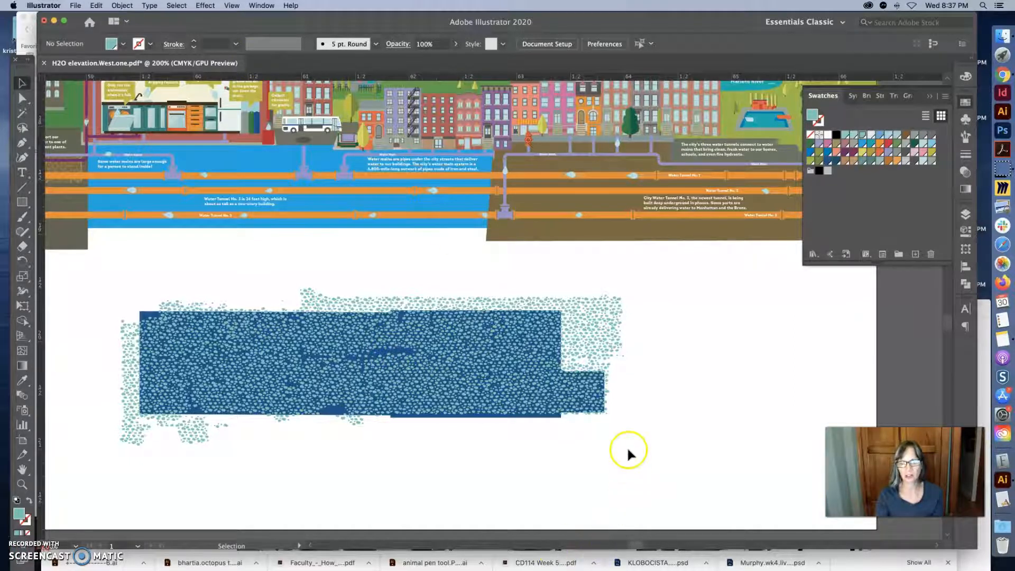
{"action": "key", "text": "super+space"}
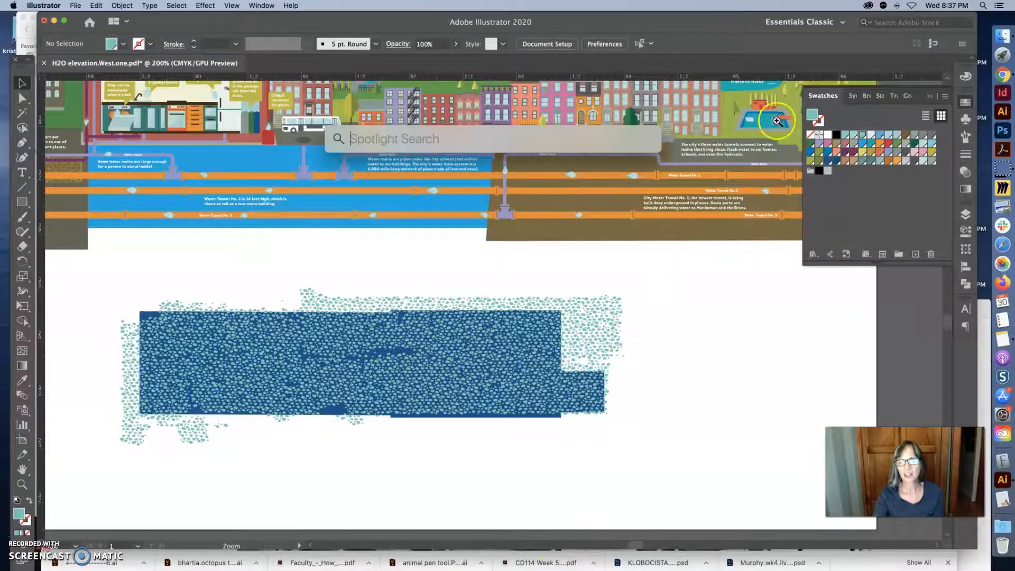
{"action": "left_click", "coordinate": [770, 128], "text": "super"}
{"action": "left_click", "coordinate": [667, 234], "text": "super"}
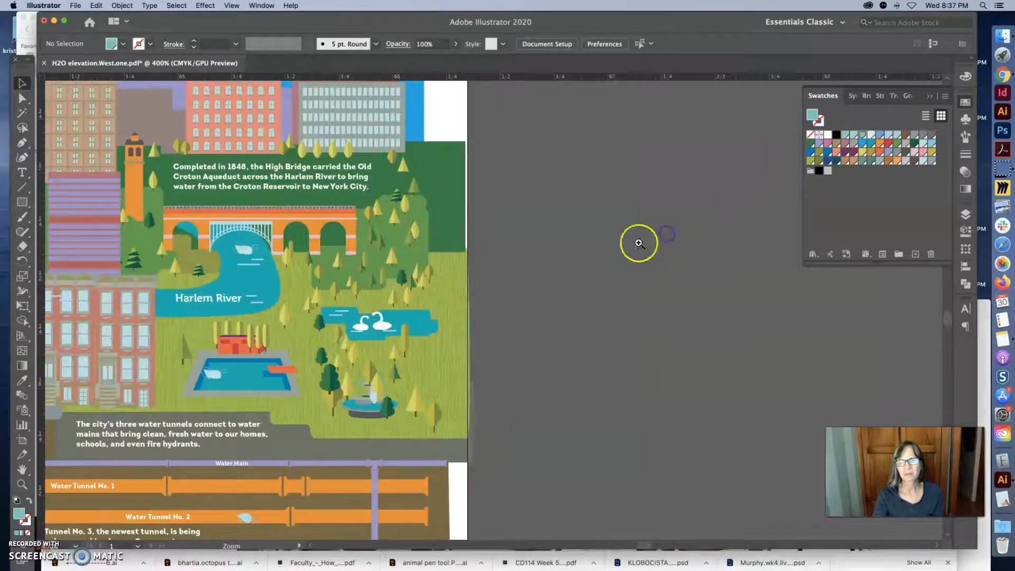
{"action": "left_click", "coordinate": [458, 300], "text": "super"}
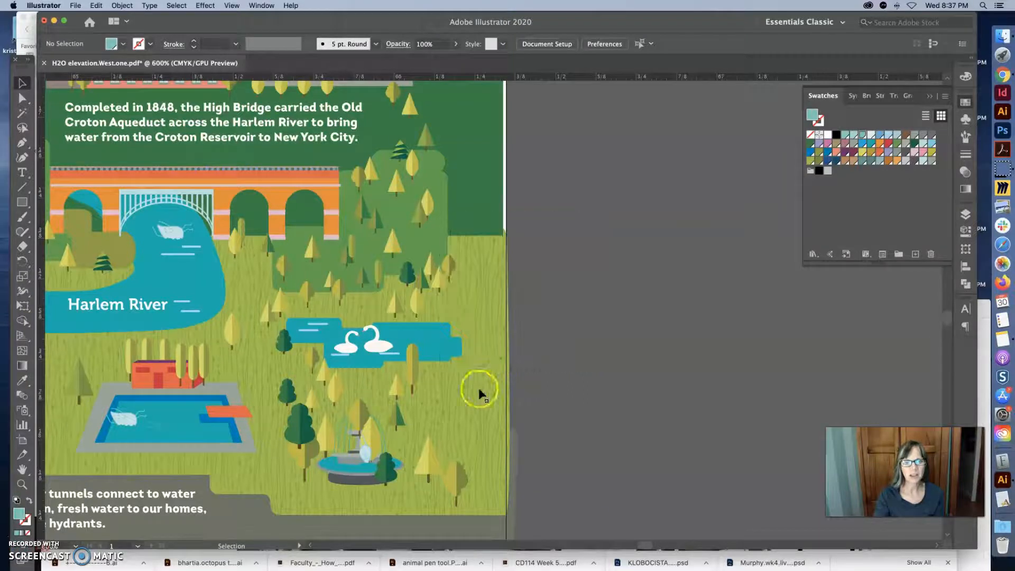
{"action": "left_click", "coordinate": [483, 355]}
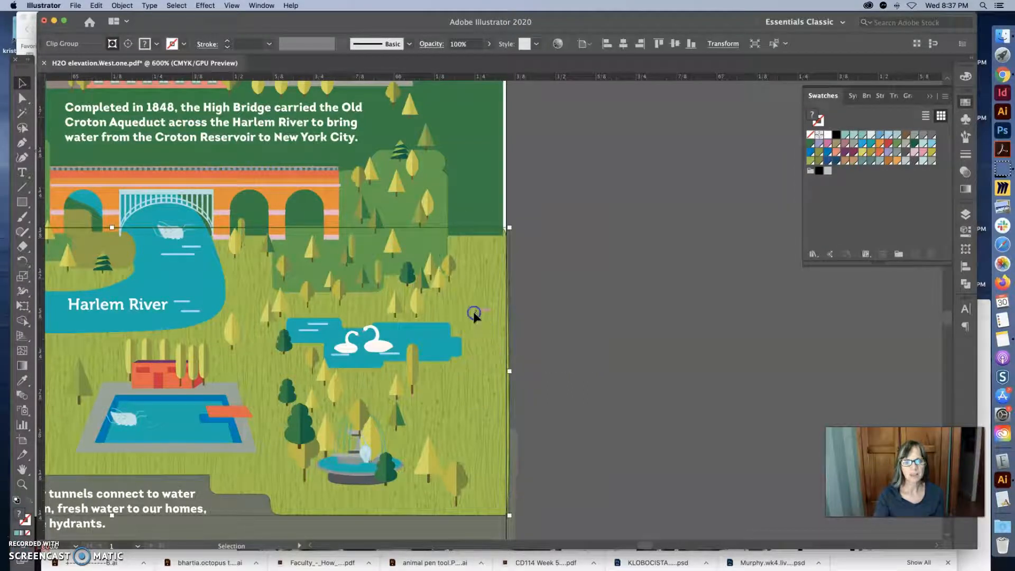
View the entire infographic together with the pebble ground artwork at 66.67%
{"action": "key", "text": "super+space"}
{"action": "left_click", "coordinate": [403, 306], "text": "alt+super"}
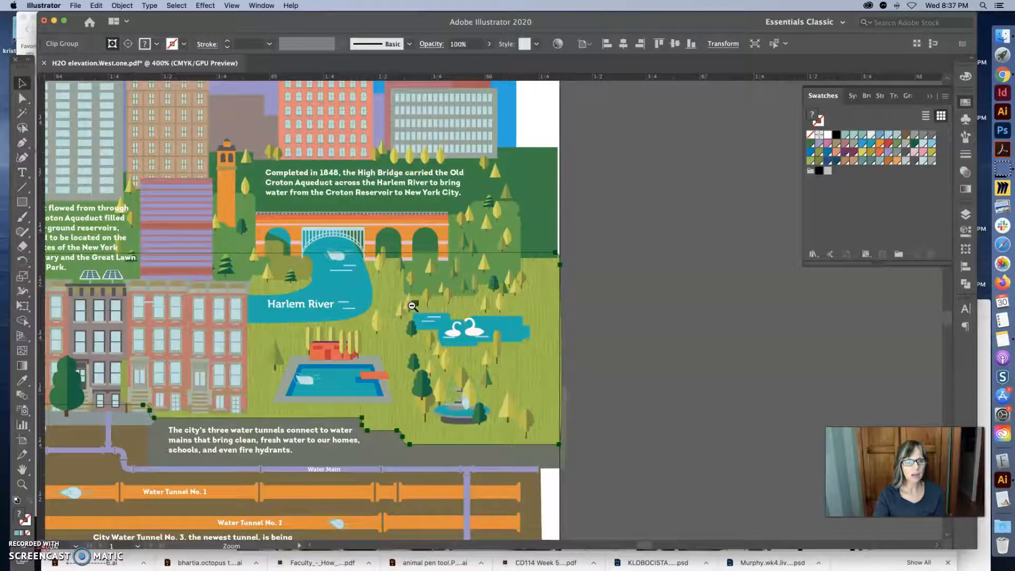
{"action": "left_click", "coordinate": [408, 306], "text": "alt+super"}
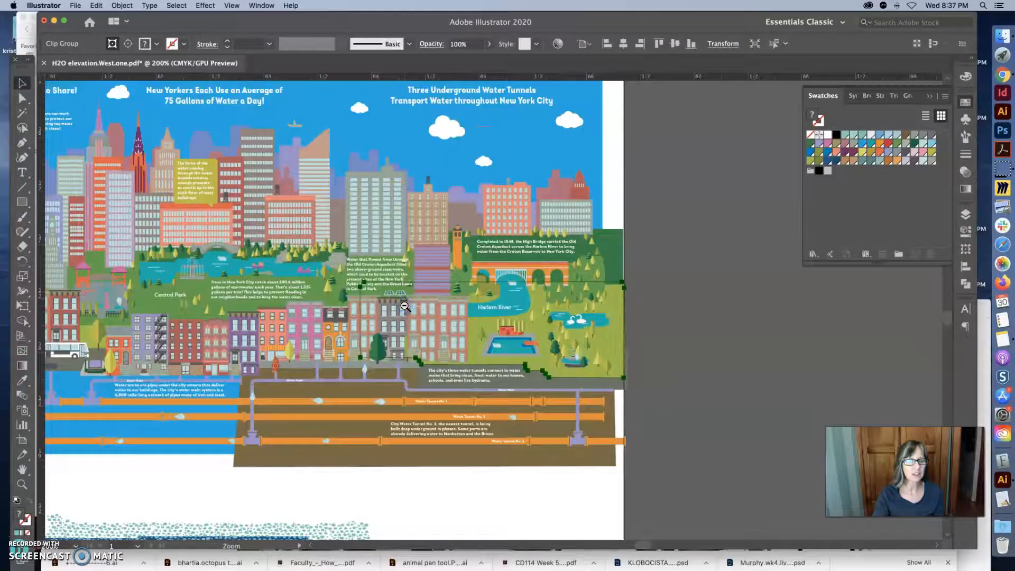
{"action": "left_click", "coordinate": [405, 305], "text": "alt+super"}
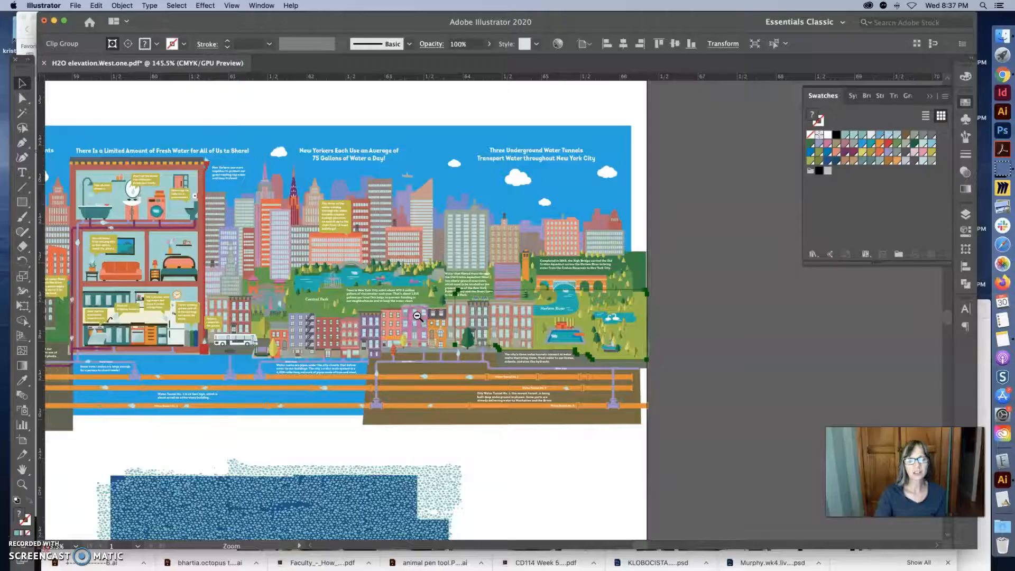
{"action": "left_click", "coordinate": [417, 316], "text": "alt+super"}
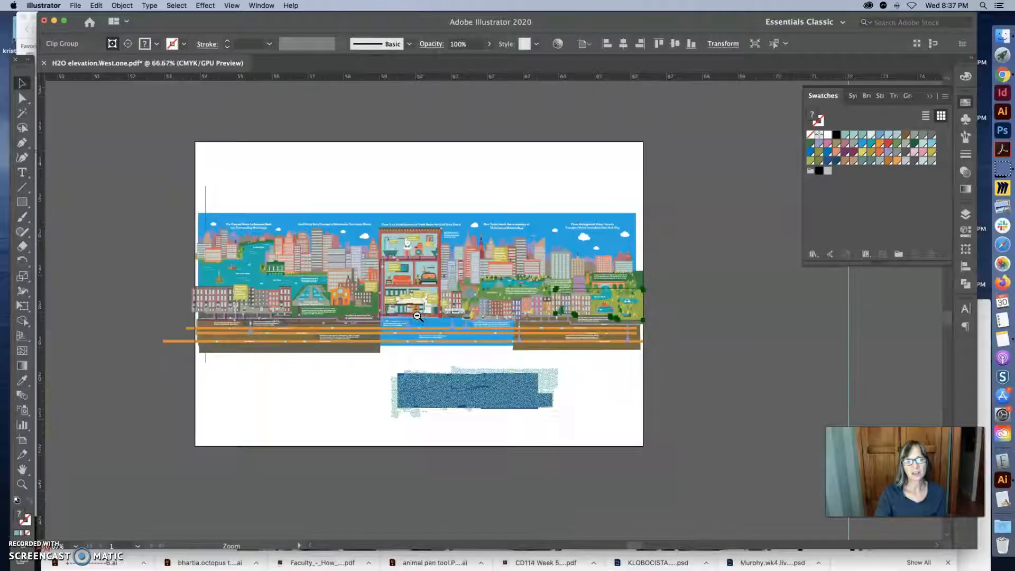
Delete the dark blue and teal pebble ground artwork below the infographic and clear the selection
{"action": "left_click", "coordinate": [418, 316], "text": "alt+super"}
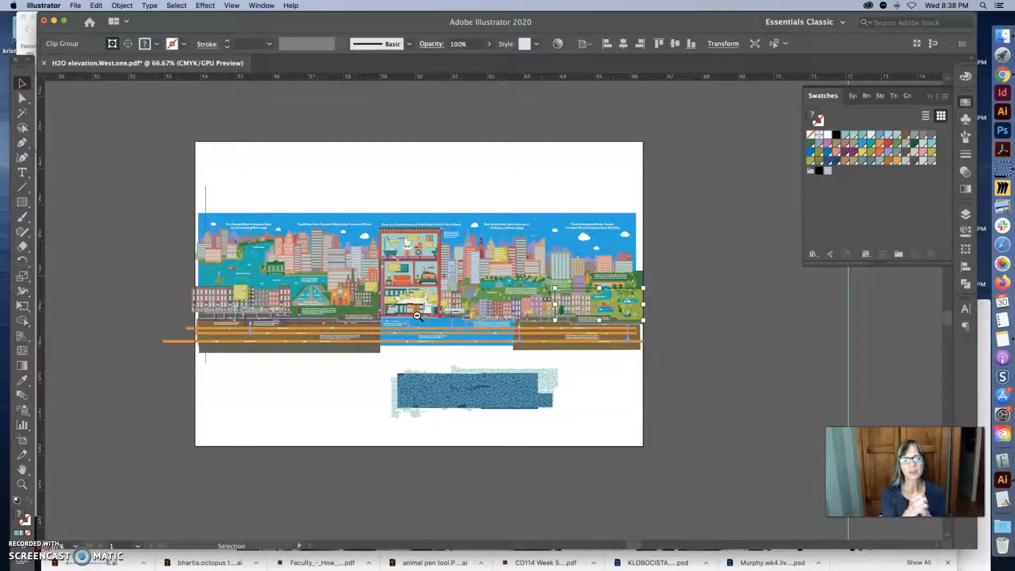
{"action": "left_click_drag", "start_coordinate": [376, 362], "coordinate": [593, 435]}
{"action": "key", "text": "Delete"}
{"action": "left_click", "coordinate": [558, 329]}
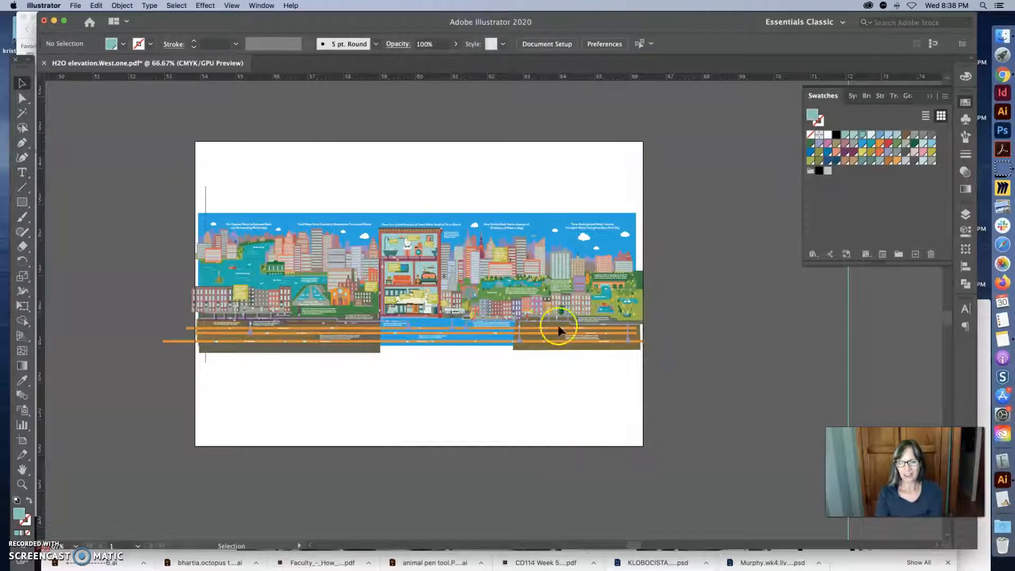
Display the document's brush collection and lengthen its area so that every brush fits
{"action": "left_click", "coordinate": [966, 137]}
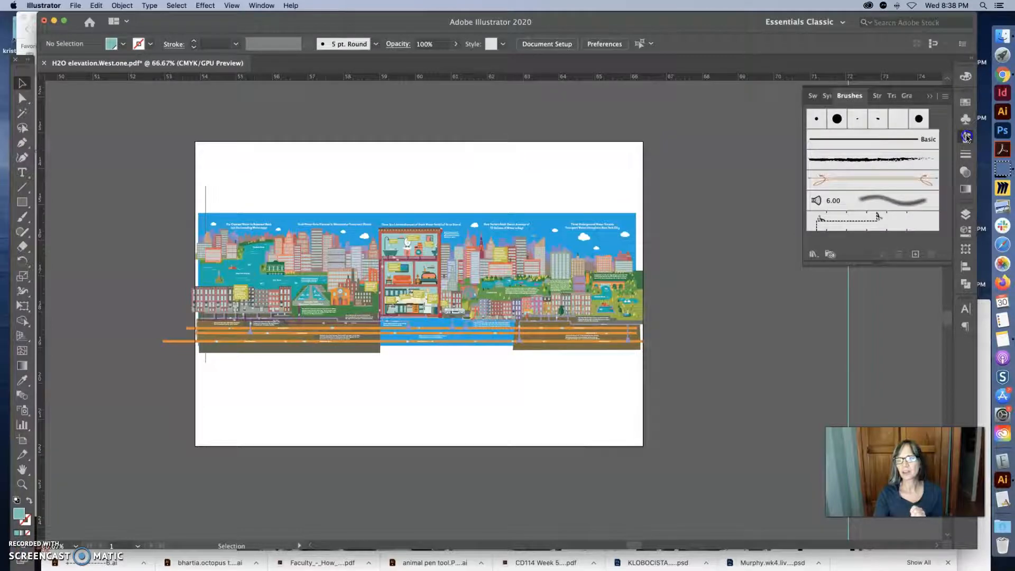
{"action": "left_click", "coordinate": [966, 137]}
{"action": "left_click", "coordinate": [967, 137]}
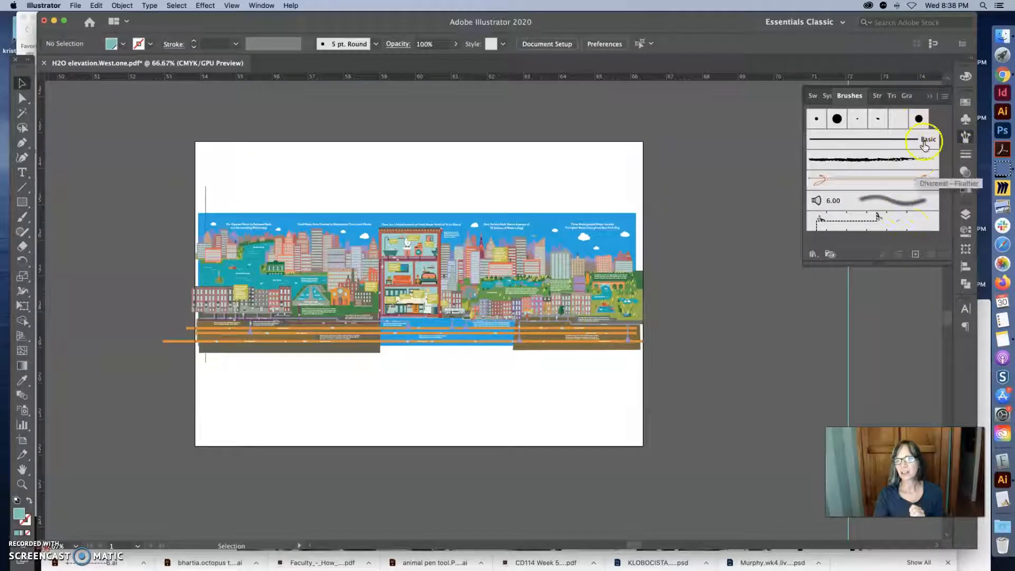
{"action": "left_click_drag", "start_coordinate": [884, 263], "coordinate": [894, 374]}
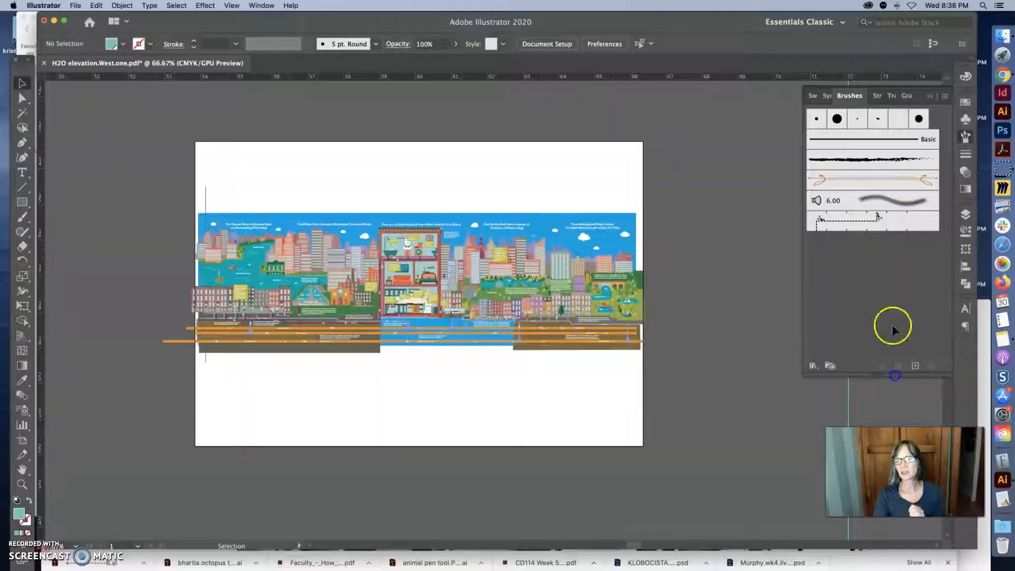
Hide the calligraphic brushes from the brush collection and show them again
{"action": "left_click", "coordinate": [945, 97]}
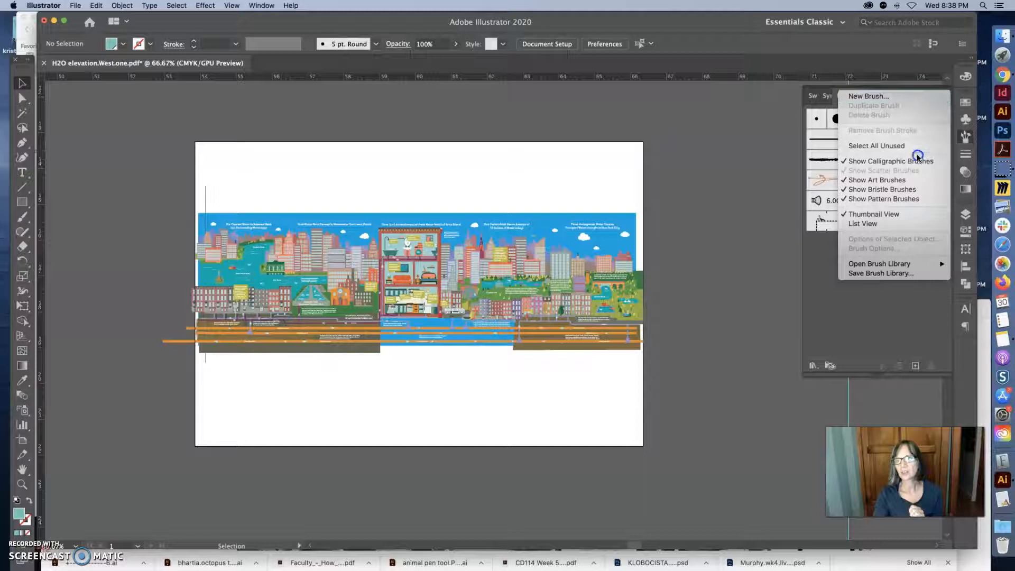
{"action": "left_click", "coordinate": [916, 162]}
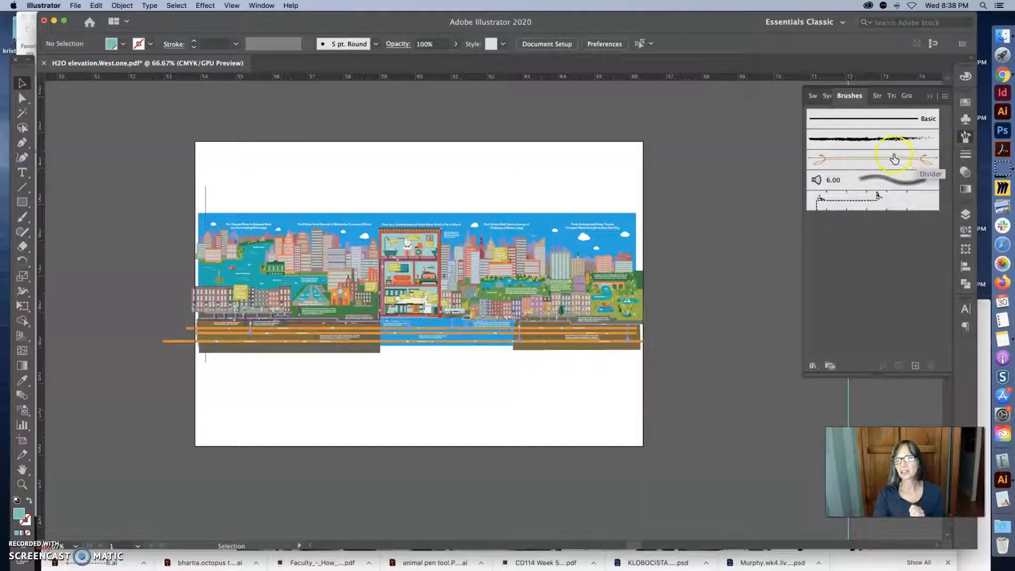
{"action": "left_click", "coordinate": [945, 100]}
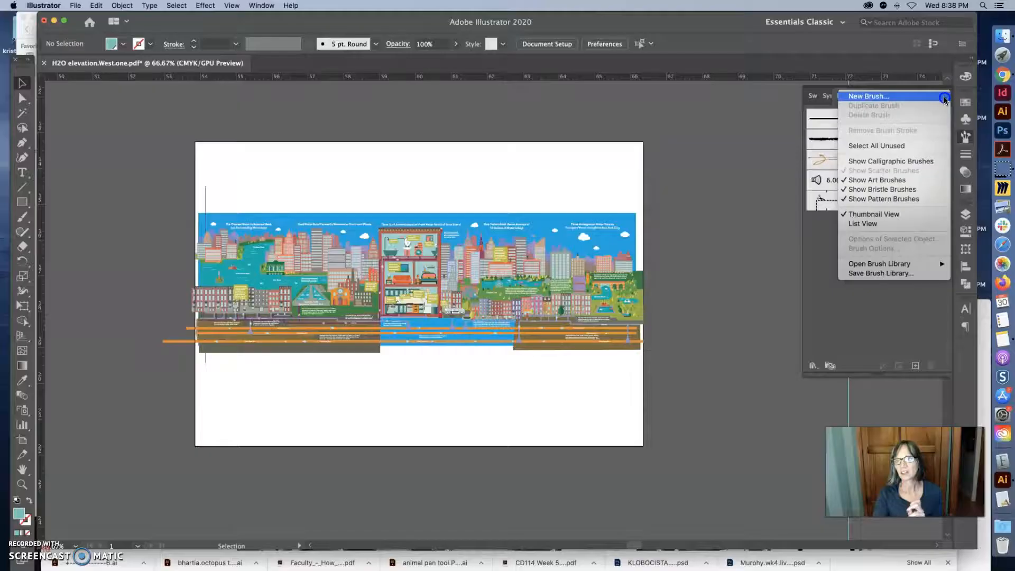
{"action": "left_click", "coordinate": [903, 161]}
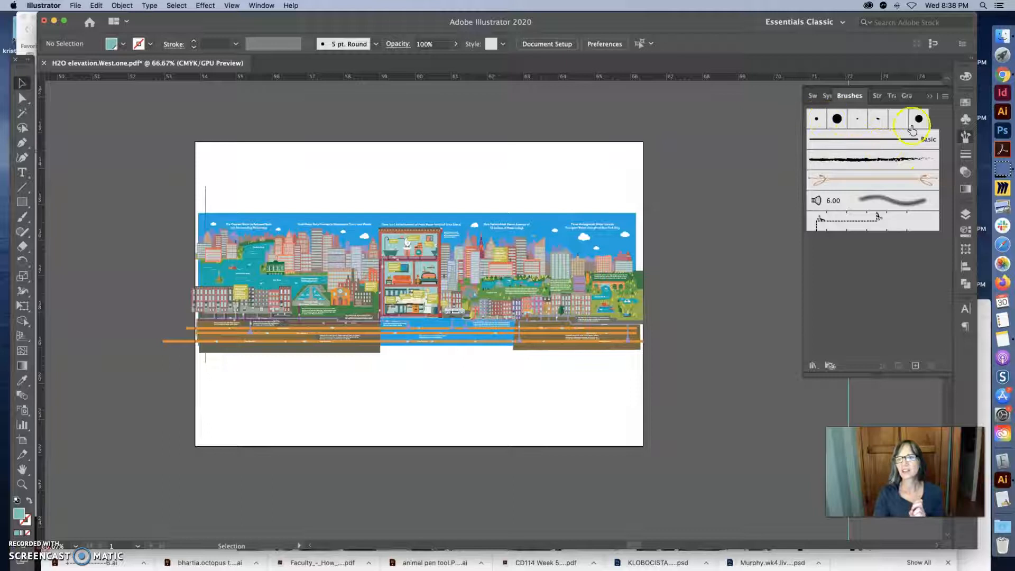
Choose the 5 pt. Oval calligraphic brush for drawing in the blank area above the infographic
{"action": "left_click", "coordinate": [880, 126]}
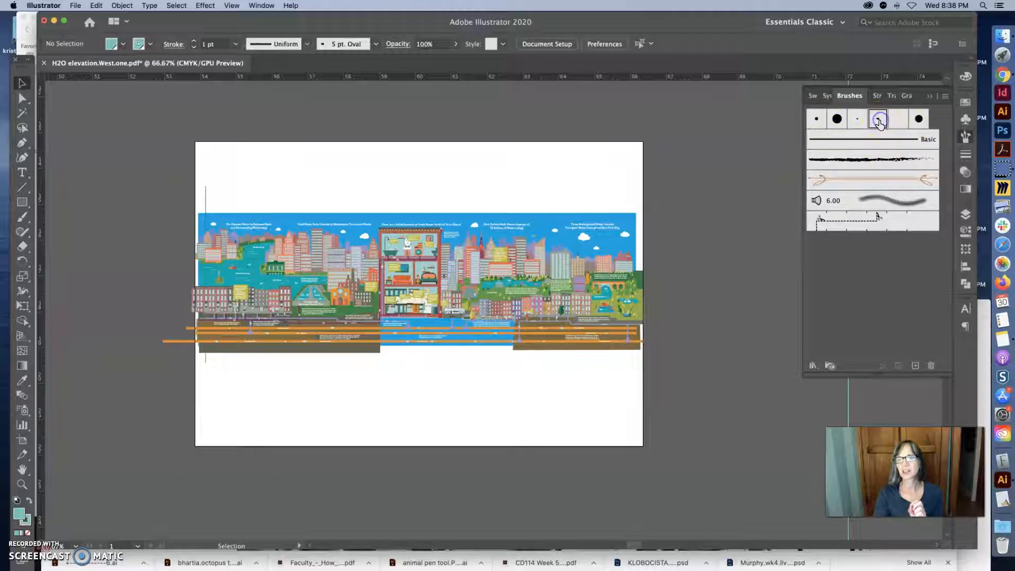
{"action": "left_click", "coordinate": [442, 179], "text": "super"}
{"action": "left_click", "coordinate": [501, 269], "text": "super"}
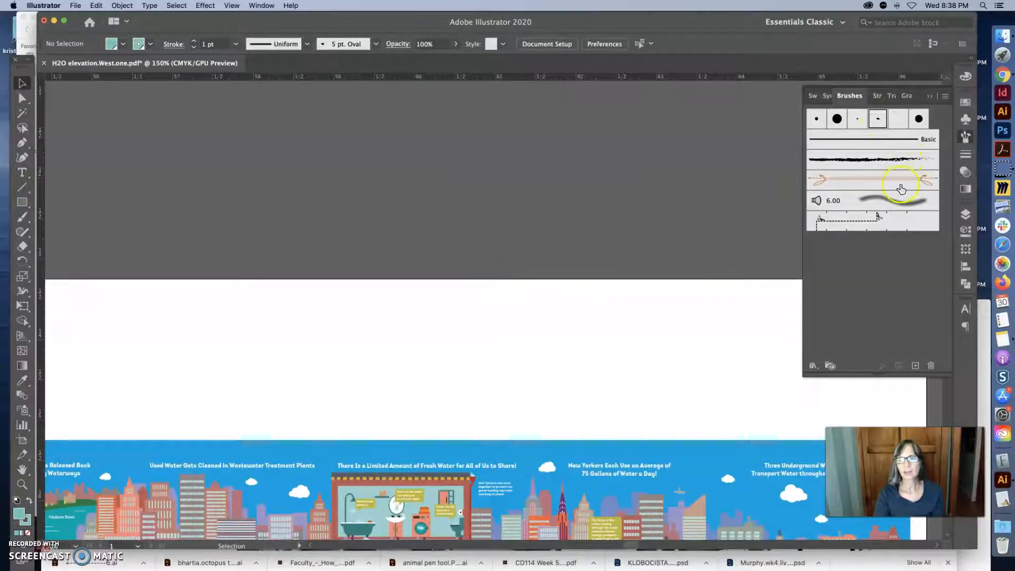
{"action": "scroll", "coordinate": [661, 339], "scroll_direction": "down", "scroll_amount": 3}
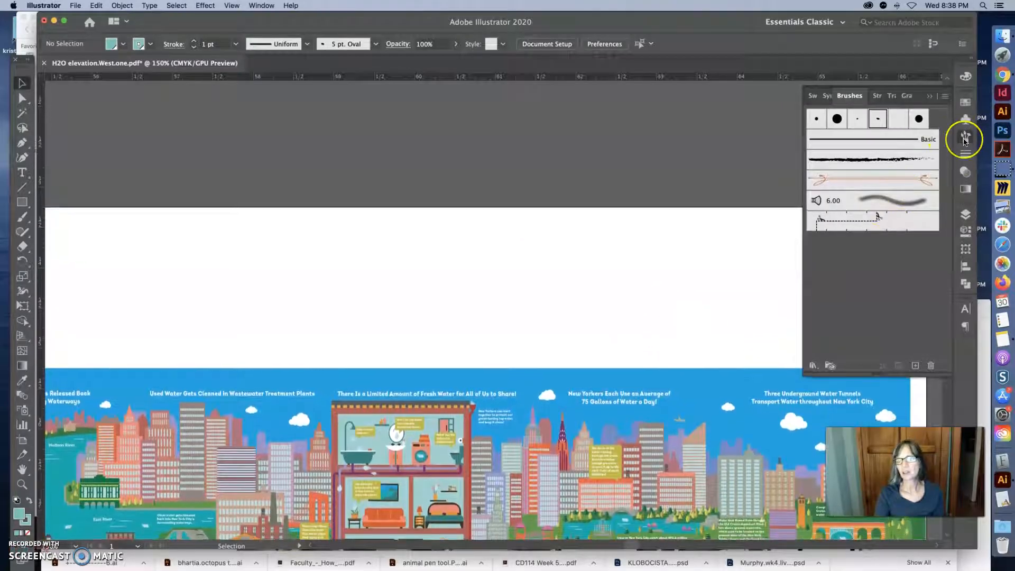
{"action": "scroll", "coordinate": [964, 141], "scroll_direction": "down", "scroll_amount": 2}
{"action": "scroll", "coordinate": [964, 141], "scroll_direction": "down", "scroll_amount": 2}
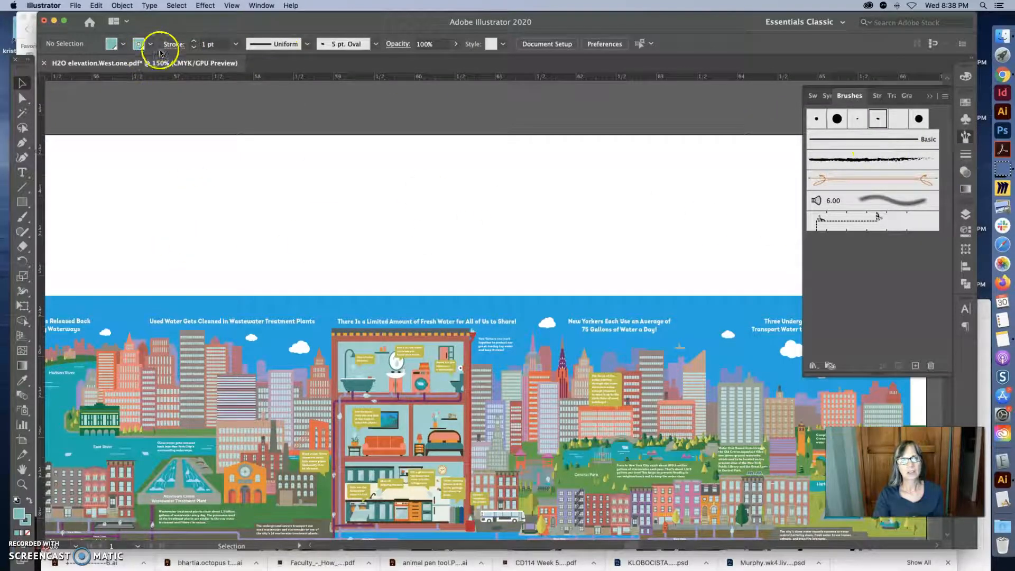
Set the stroke weight to 3 pt and apply Width Profile 2
{"action": "left_click", "coordinate": [236, 45]}
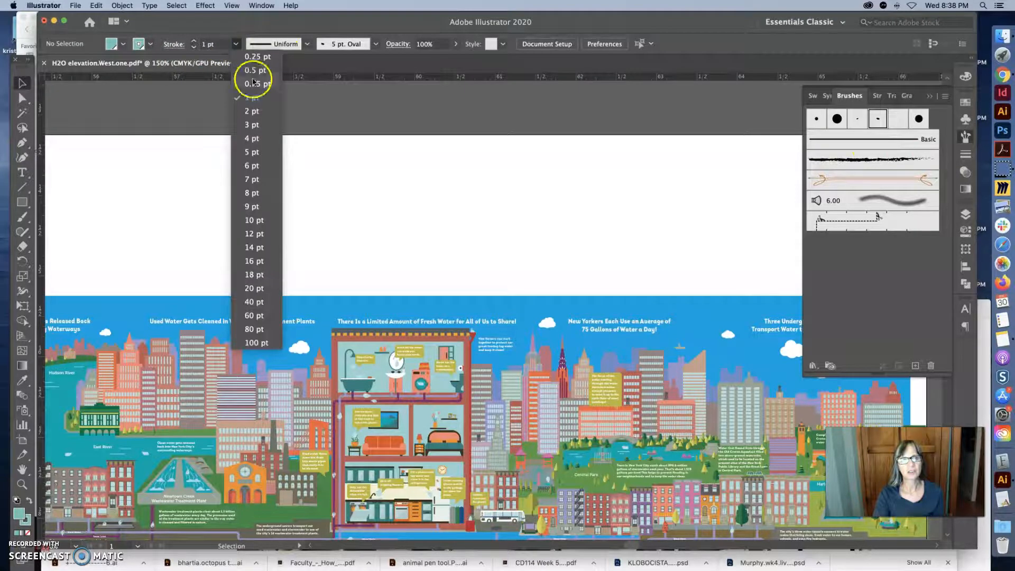
{"action": "left_click", "coordinate": [256, 124]}
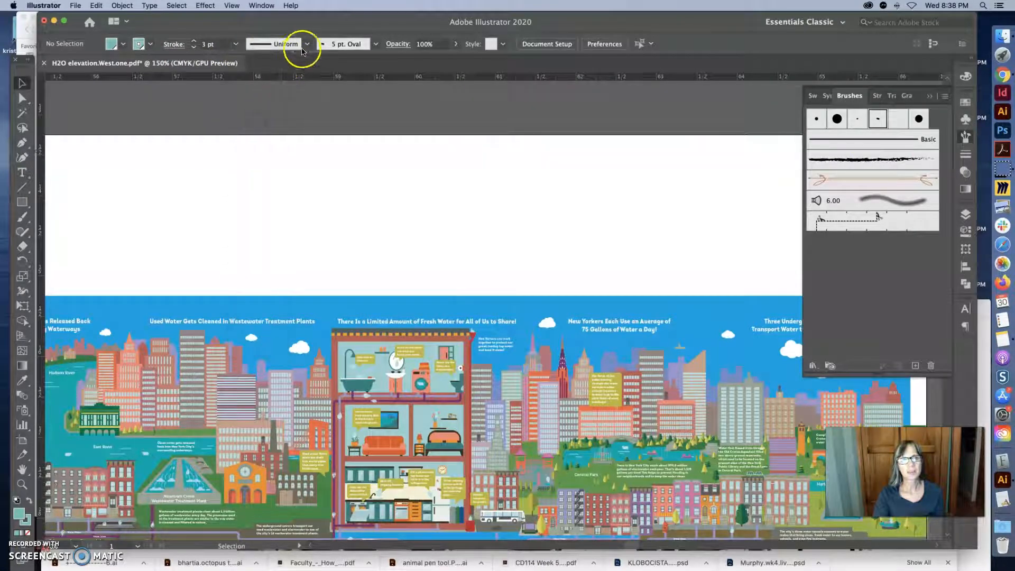
{"action": "left_click", "coordinate": [307, 45]}
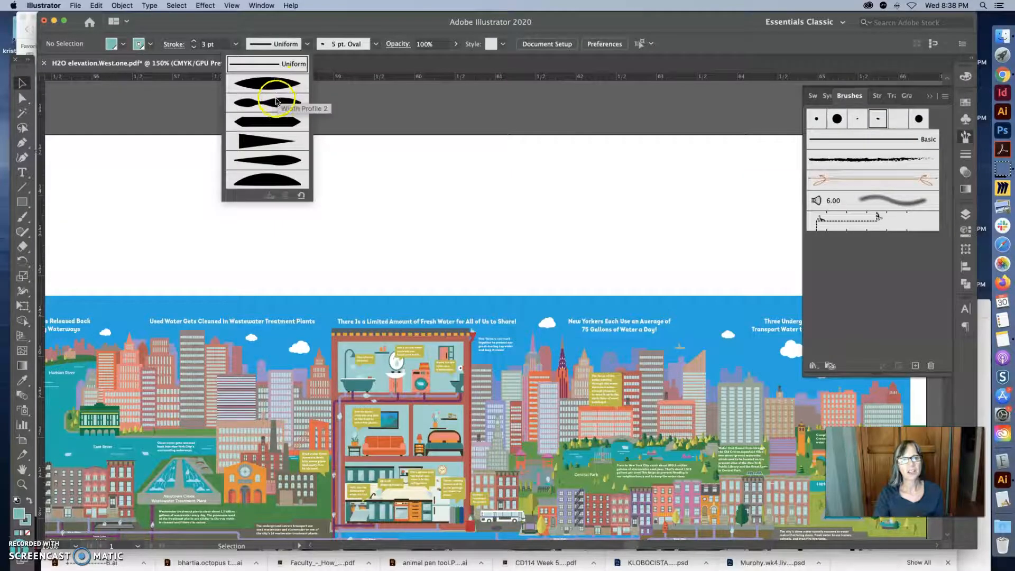
{"action": "left_click", "coordinate": [276, 102]}
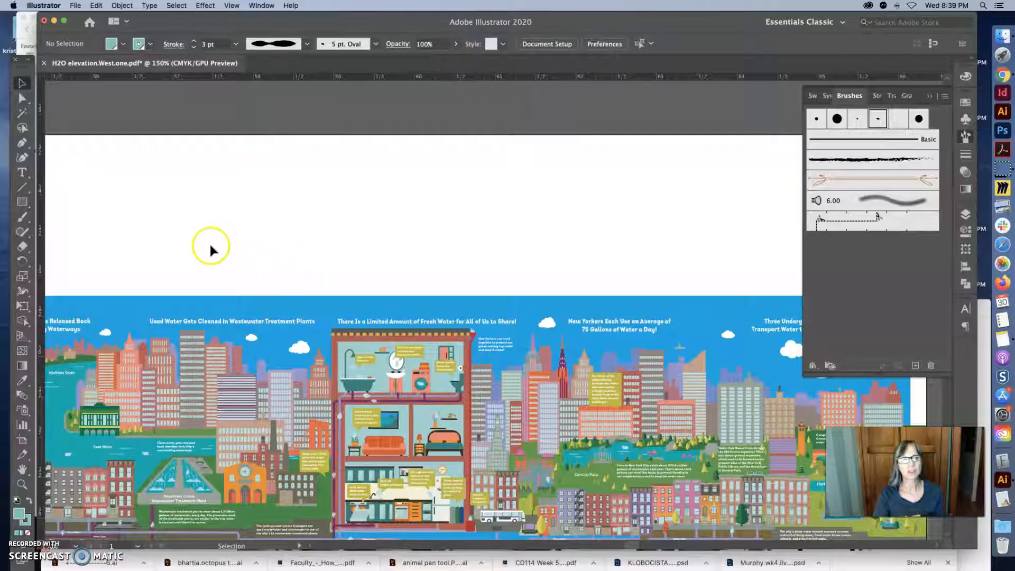
Draw a wavy path with the Pen tool across the blank area above the infographic and remove it
{"action": "left_click", "coordinate": [21, 143]}
{"action": "left_click", "coordinate": [103, 248]}
{"action": "left_click", "coordinate": [218, 193]}
{"action": "left_click_drag", "start_coordinate": [273, 218], "coordinate": [381, 225]}
{"action": "left_click_drag", "start_coordinate": [508, 185], "coordinate": [557, 190]}
{"action": "left_click", "coordinate": [559, 228]}
{"action": "left_click", "coordinate": [21, 83]}
{"action": "key", "text": "super+z"}
{"action": "key", "text": "Delete"}
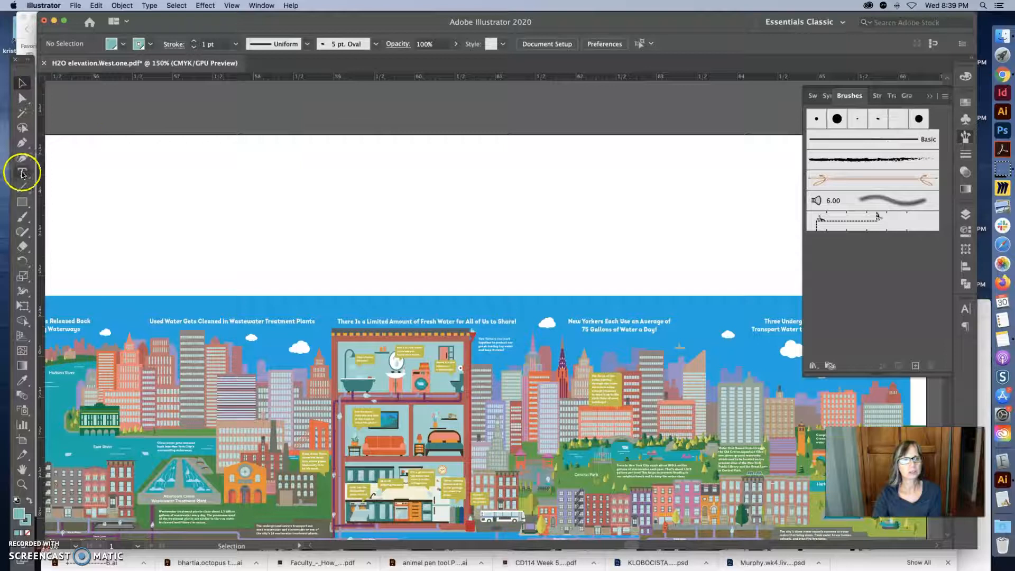
Paint a thin, wavy teal stroke at 1 pt with the Paintbrush across the blank area above the infographic
{"action": "left_click", "coordinate": [22, 217]}
{"action": "left_click_drag", "start_coordinate": [217, 213], "coordinate": [374, 202]}
{"action": "mouse_move", "coordinate": [434, 217]}
{"action": "left_mouse_down"}
{"action": "mouse_move", "coordinate": [563, 216]}
{"action": "mouse_move", "coordinate": [646, 182]}
{"action": "left_mouse_up"}
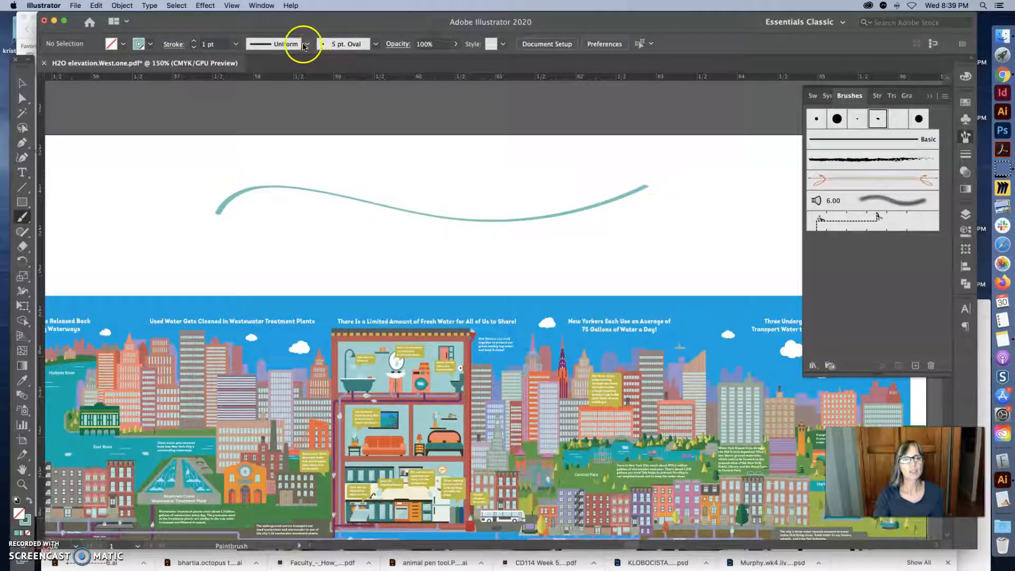
Paint a second wavy stroke with the Paintbrush near the thin one, using a stroke weight of 8 pt
{"action": "left_click", "coordinate": [236, 45]}
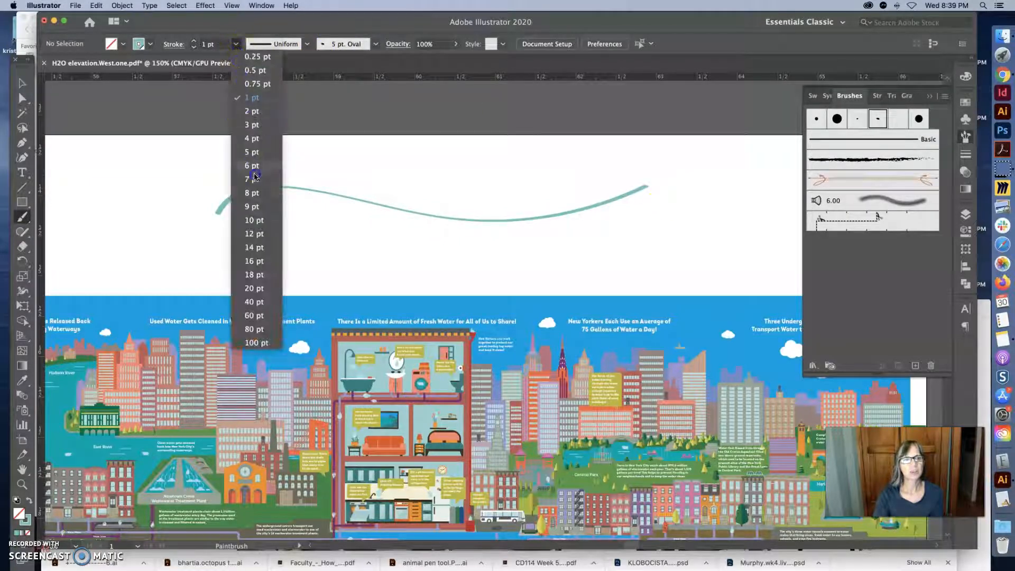
{"action": "left_click", "coordinate": [252, 193]}
{"action": "mouse_move", "coordinate": [229, 233]}
{"action": "left_mouse_down"}
{"action": "mouse_move", "coordinate": [281, 221]}
{"action": "mouse_move", "coordinate": [370, 227]}
{"action": "mouse_move", "coordinate": [474, 254]}
{"action": "mouse_move", "coordinate": [618, 259]}
{"action": "mouse_move", "coordinate": [712, 219]}
{"action": "mouse_move", "coordinate": [706, 163]}
{"action": "left_mouse_up"}
Separate the two painted strokes by moving the thin one up and to the left, clear of the thick one
{"action": "left_click", "coordinate": [21, 85]}
{"action": "left_click_drag", "start_coordinate": [490, 259], "coordinate": [353, 239]}
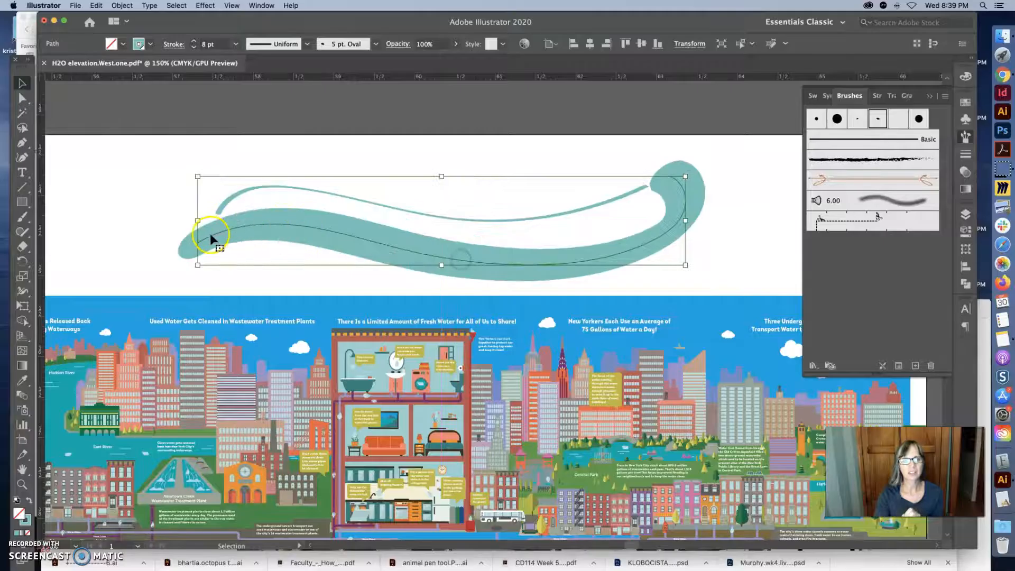
{"action": "left_click_drag", "start_coordinate": [490, 222], "coordinate": [399, 181]}
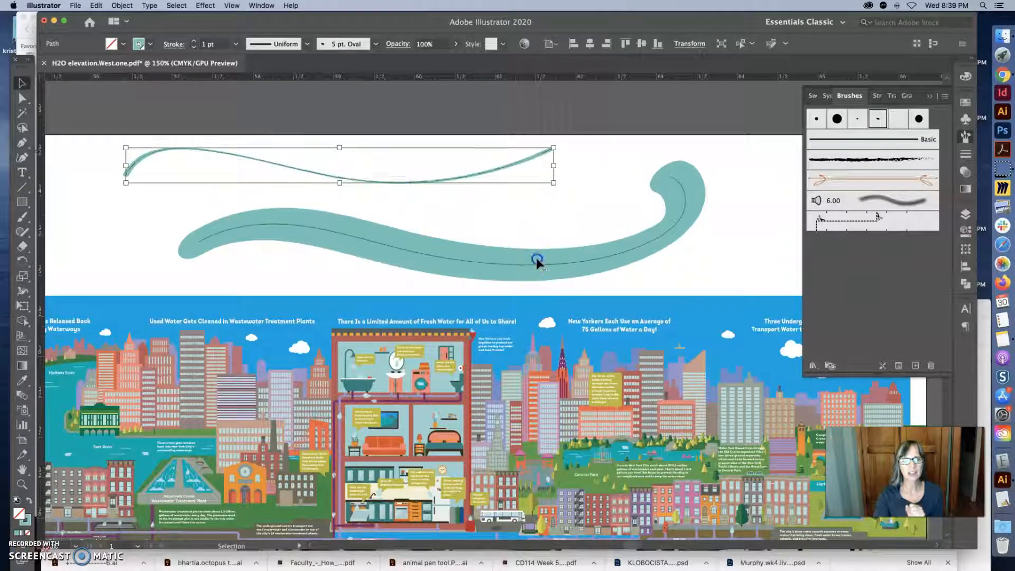
Expand the appearance of the thick stroke, select its outline to show the anchor points, and undo the expansion
{"action": "left_click", "coordinate": [538, 259]}
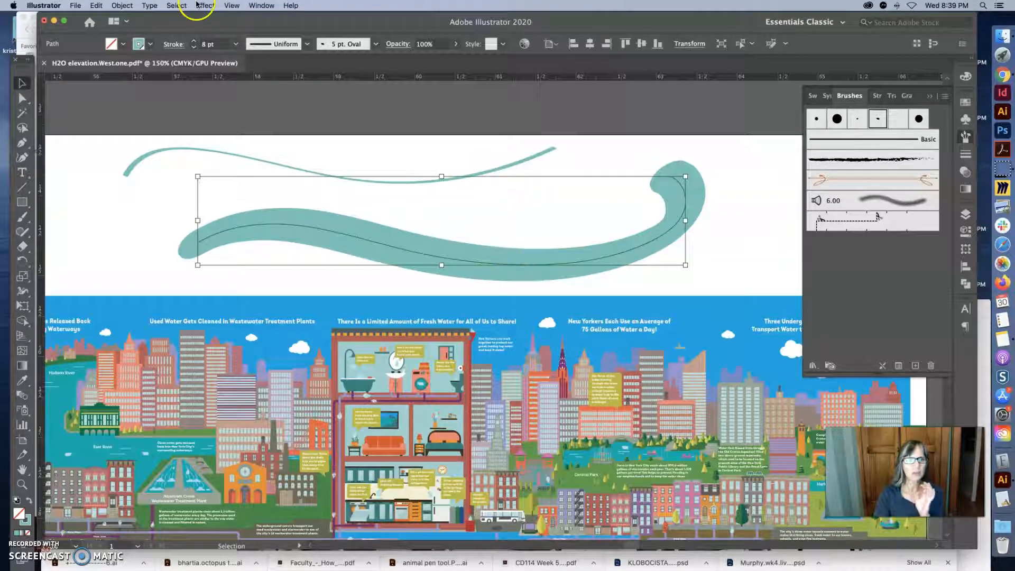
{"action": "left_click", "coordinate": [125, 6]}
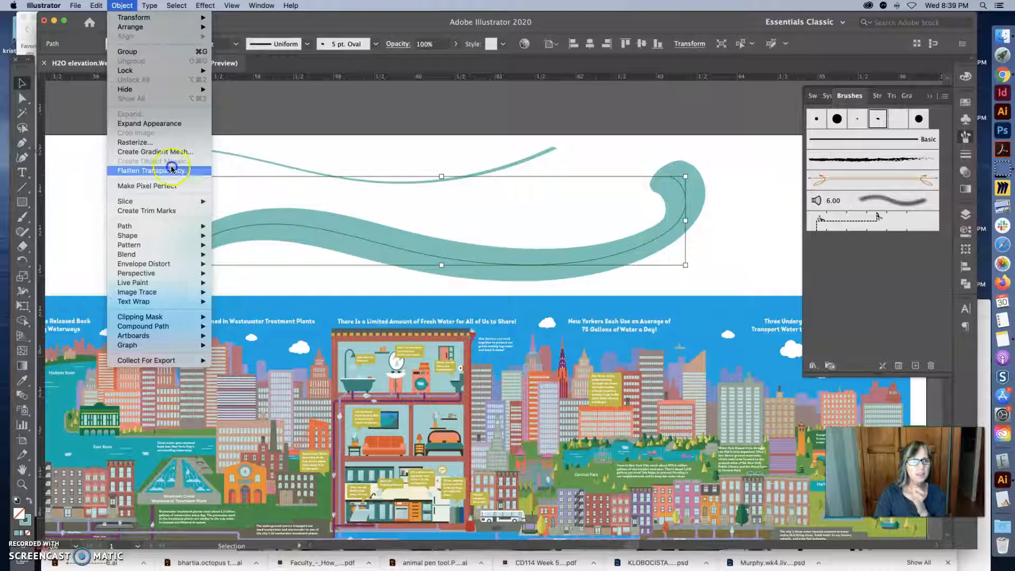
{"action": "mouse_move", "coordinate": [190, 229]}
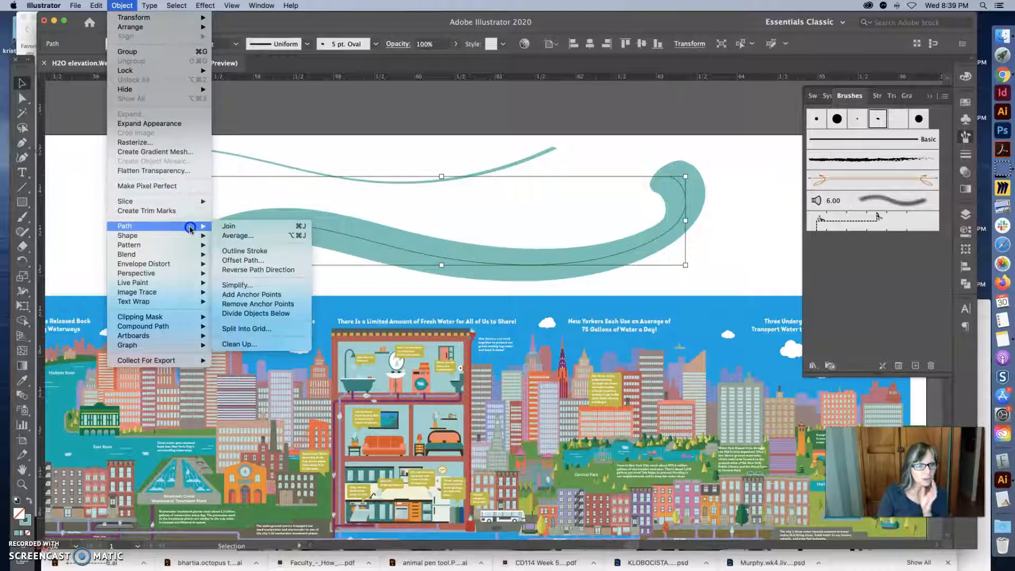
{"action": "left_click", "coordinate": [176, 185]}
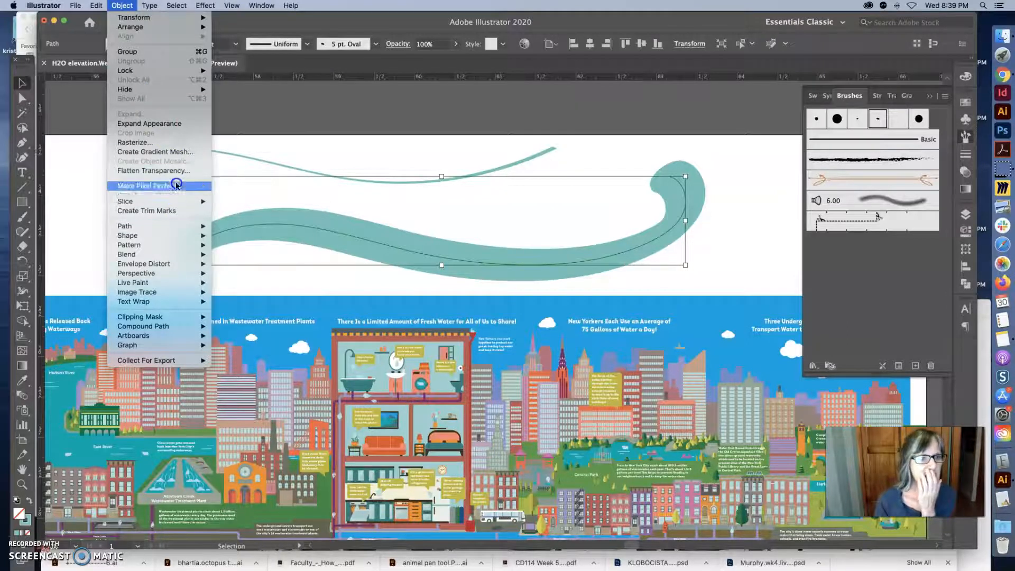
{"action": "left_click", "coordinate": [172, 123]}
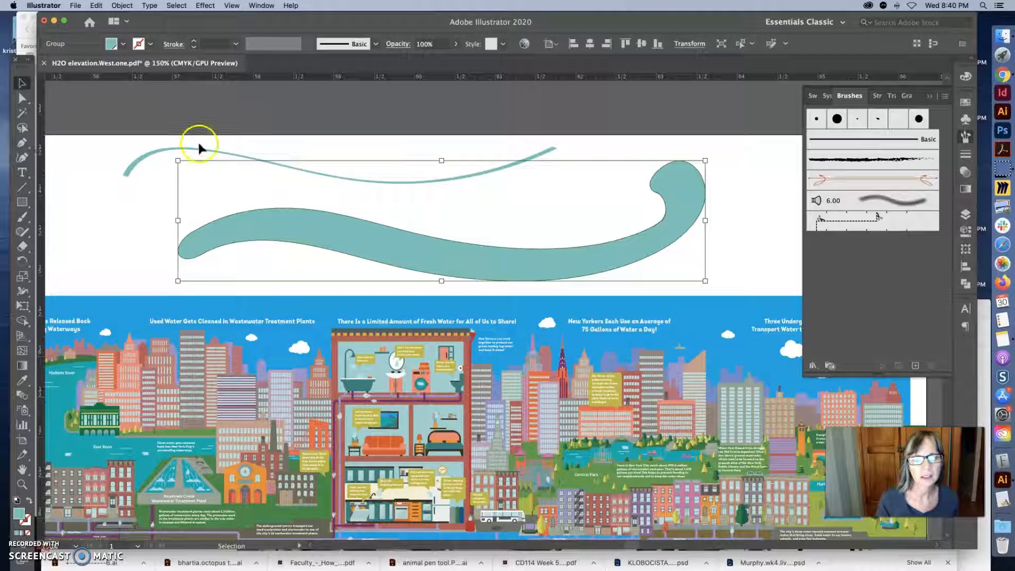
{"action": "left_click", "coordinate": [22, 98]}
{"action": "left_click", "coordinate": [477, 239]}
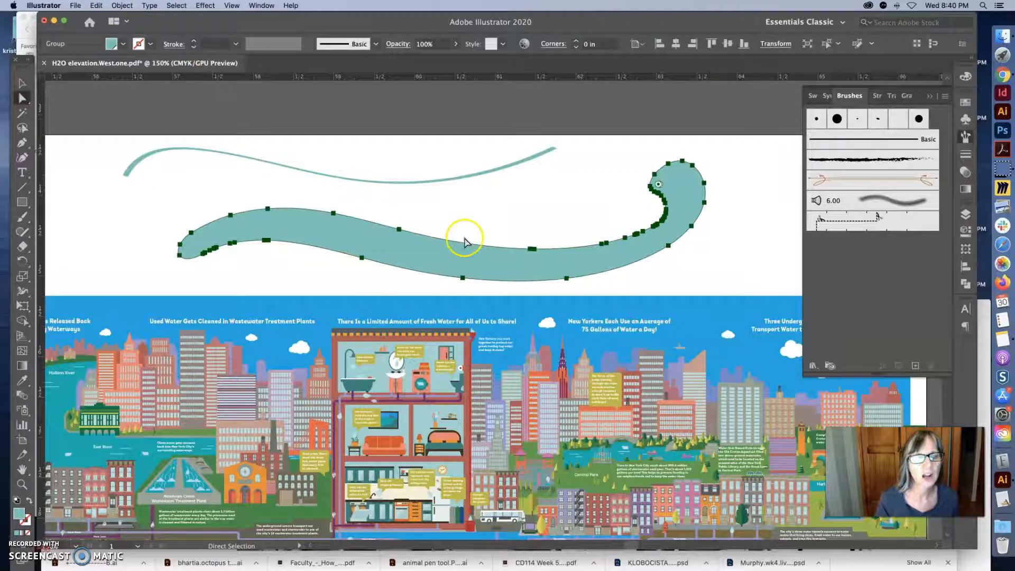
{"action": "key", "text": "super+z"}
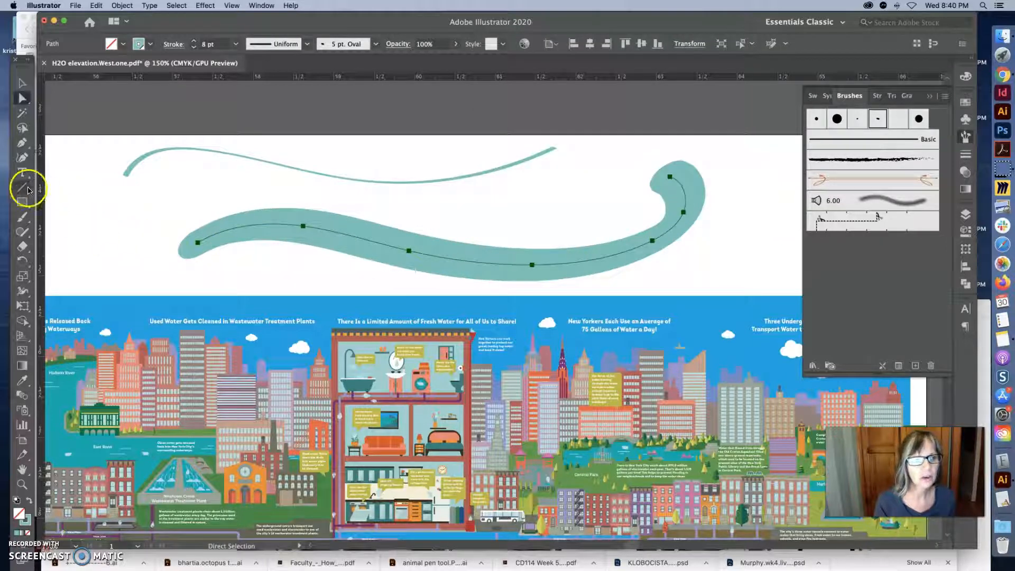
Try copying the thin stroke's style onto the thick stroke with the Eyedropper, and undo the change
{"action": "left_click", "coordinate": [23, 379]}
{"action": "left_click", "coordinate": [448, 176]}
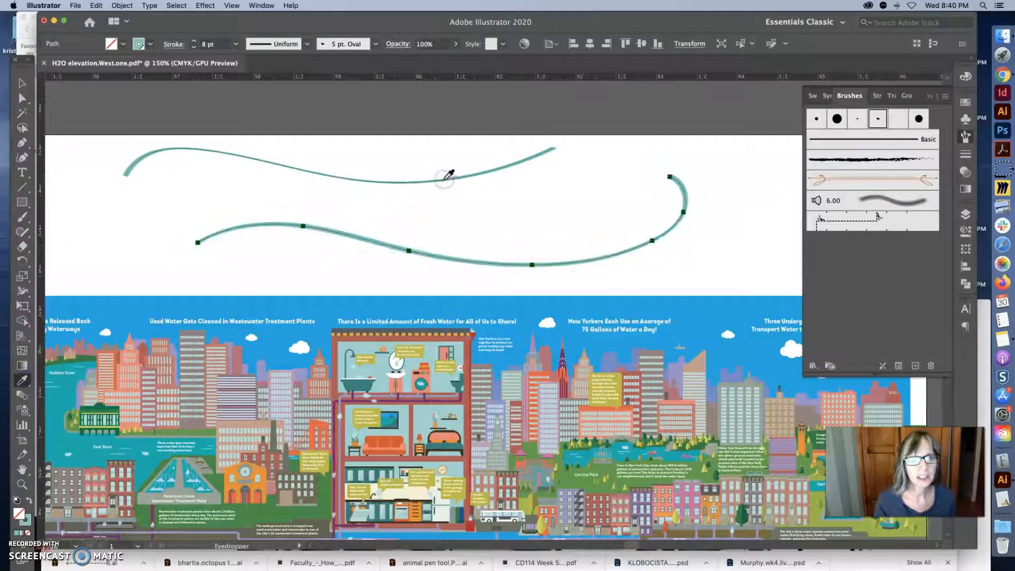
{"action": "key", "text": "super+z"}
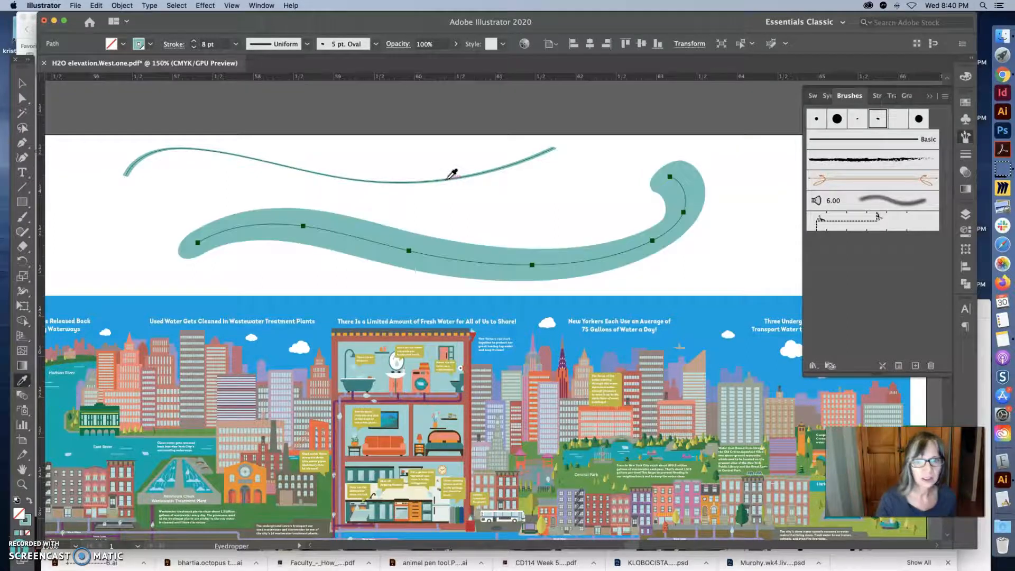
{"action": "left_click", "coordinate": [467, 193]}
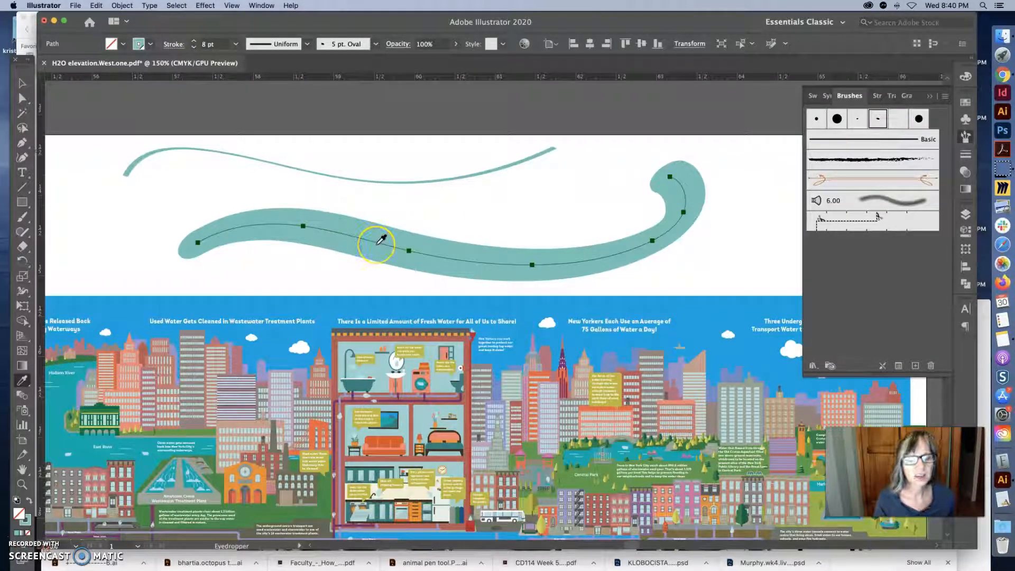
Convert the thick 8 pt brush stroke into a filled outline shape with Expand Appearance
{"action": "left_click", "coordinate": [122, 6]}
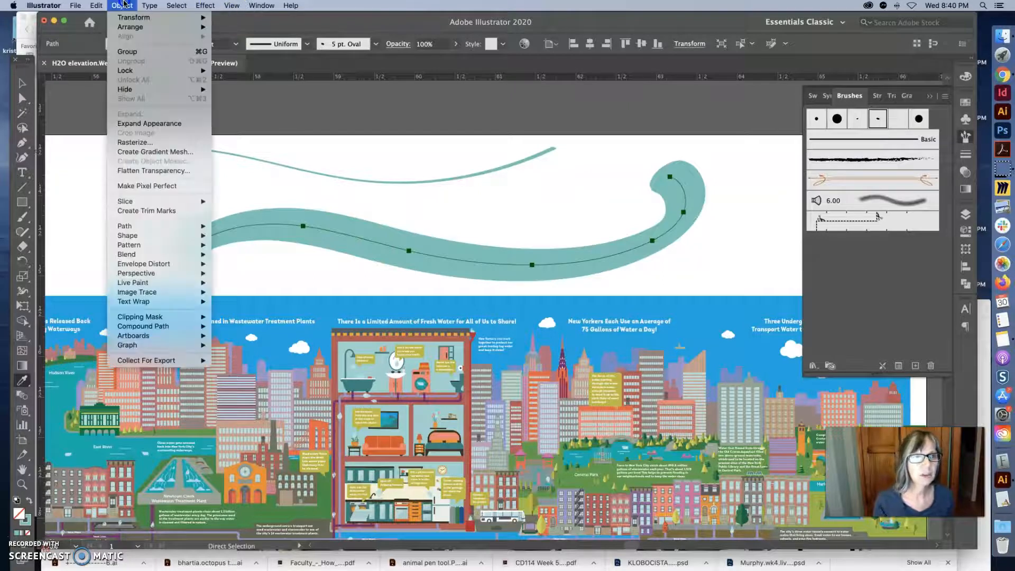
{"action": "left_click", "coordinate": [165, 123]}
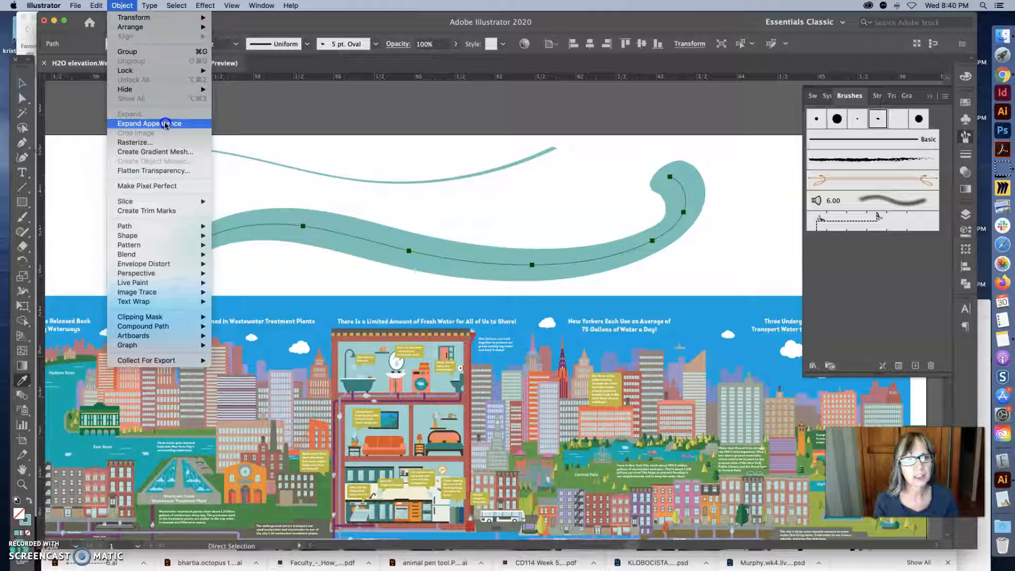
{"action": "left_click", "coordinate": [22, 83]}
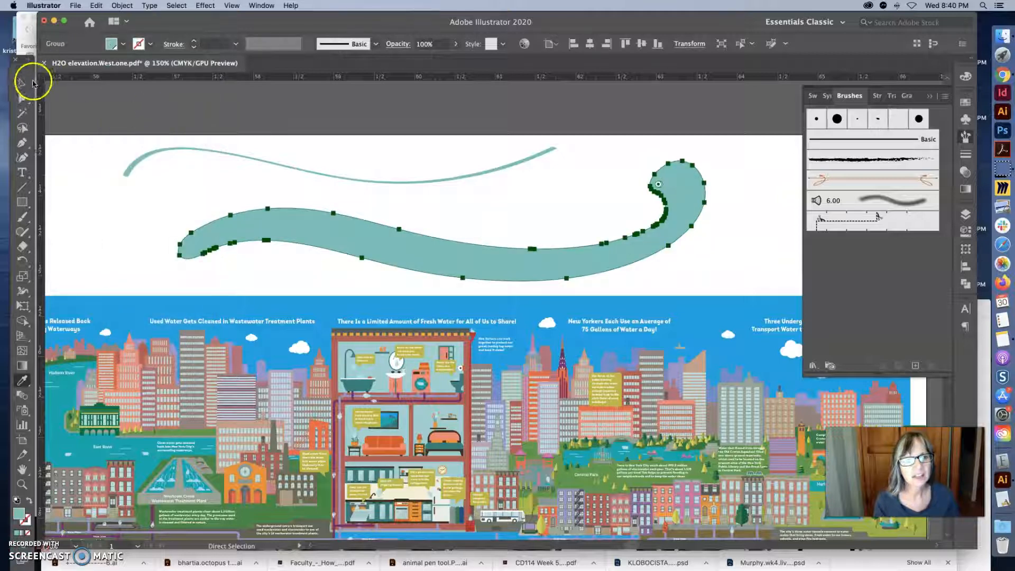
Give the expanded thick shape a 0.75 pt stroke and color that stroke with a red swatch
{"action": "left_click", "coordinate": [509, 224]}
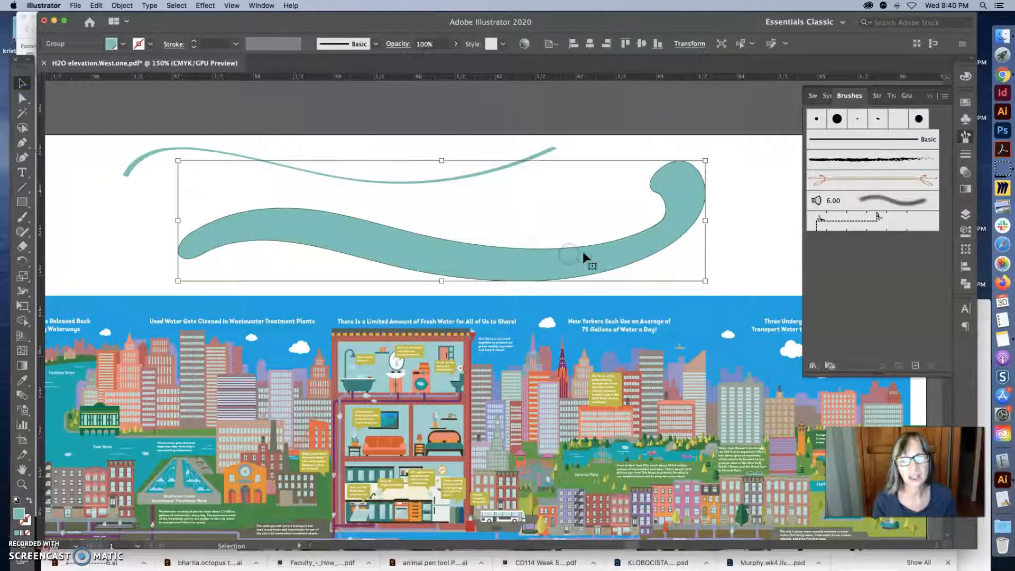
{"action": "left_click", "coordinate": [964, 155]}
{"action": "left_click", "coordinate": [899, 113]}
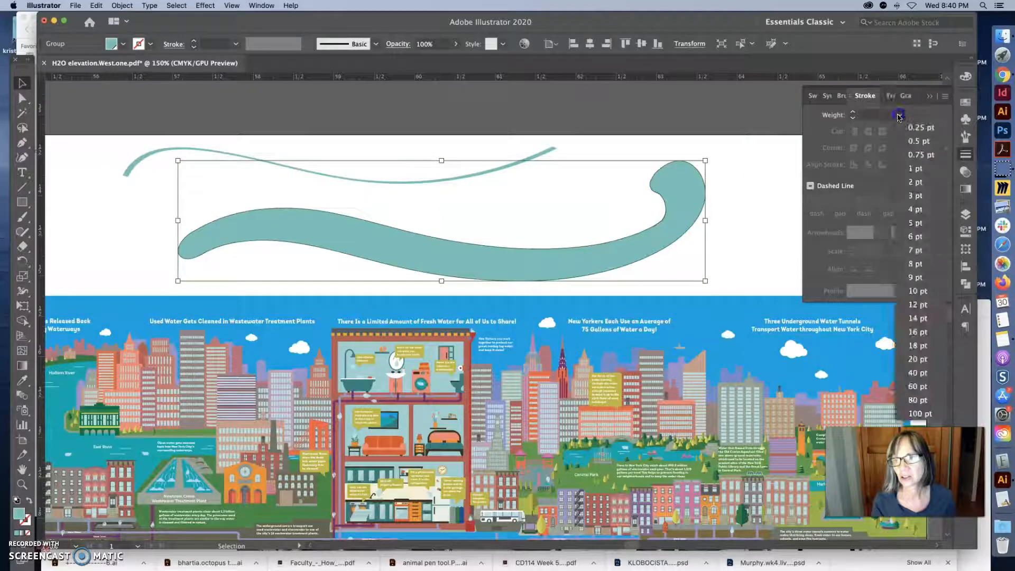
{"action": "left_click", "coordinate": [913, 154]}
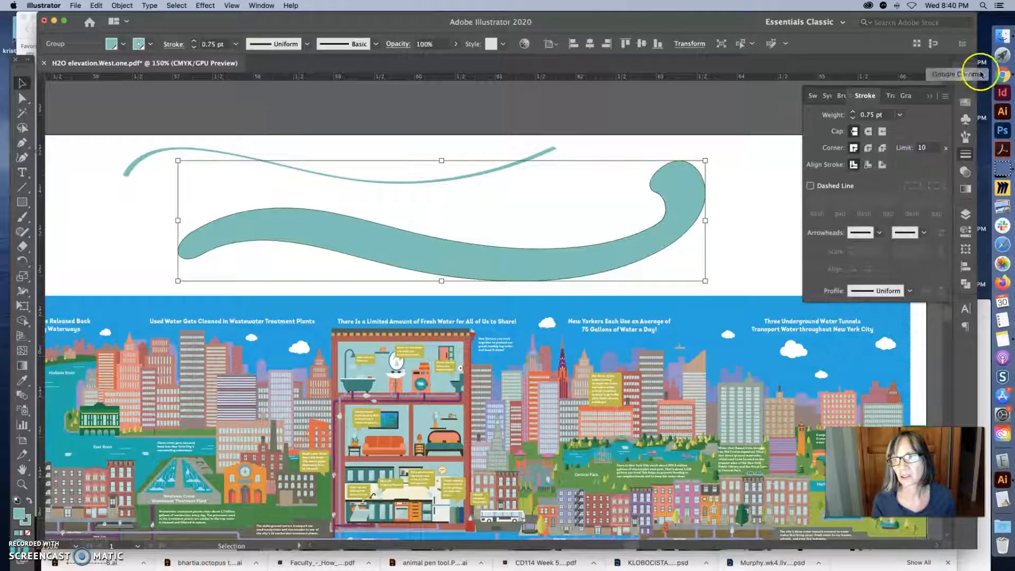
{"action": "left_click", "coordinate": [965, 77]}
{"action": "left_click", "coordinate": [818, 110]}
{"action": "left_click", "coordinate": [965, 102]}
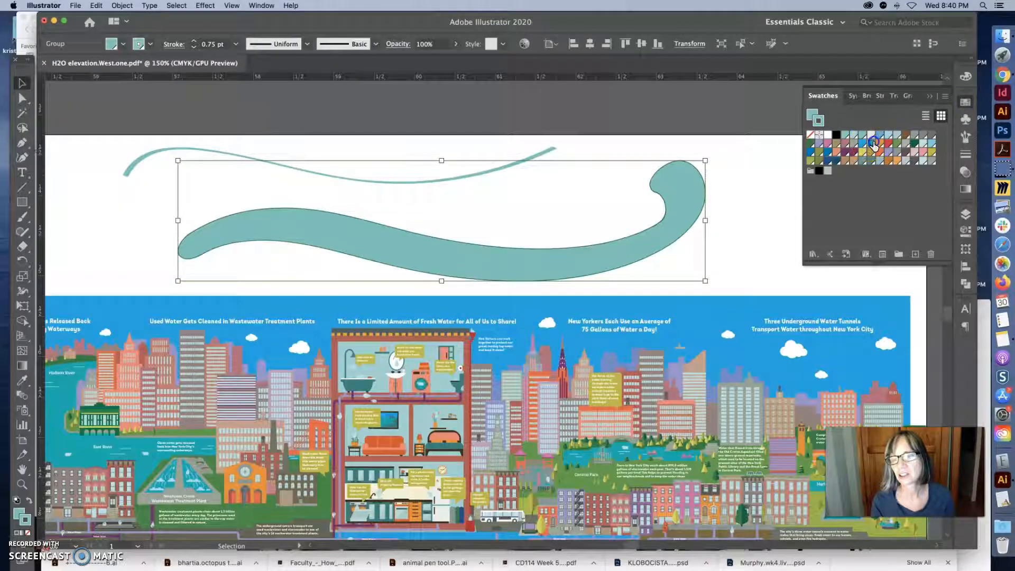
{"action": "left_click", "coordinate": [890, 143]}
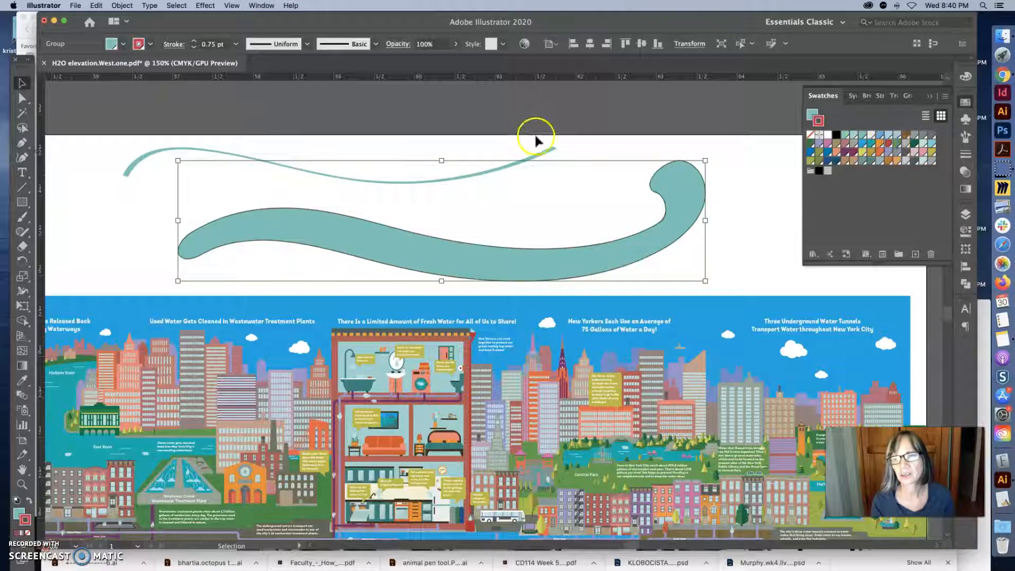
Set the thick shape's red stroke weight to 4 pt and deselect the shape
{"action": "left_click", "coordinate": [965, 153]}
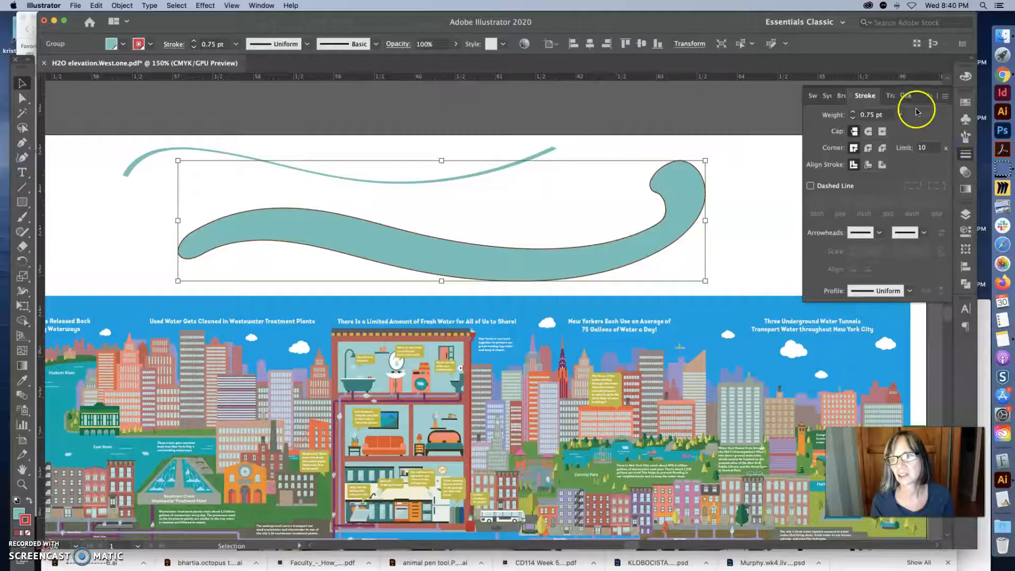
{"action": "left_click", "coordinate": [899, 114]}
{"action": "left_click", "coordinate": [917, 213]}
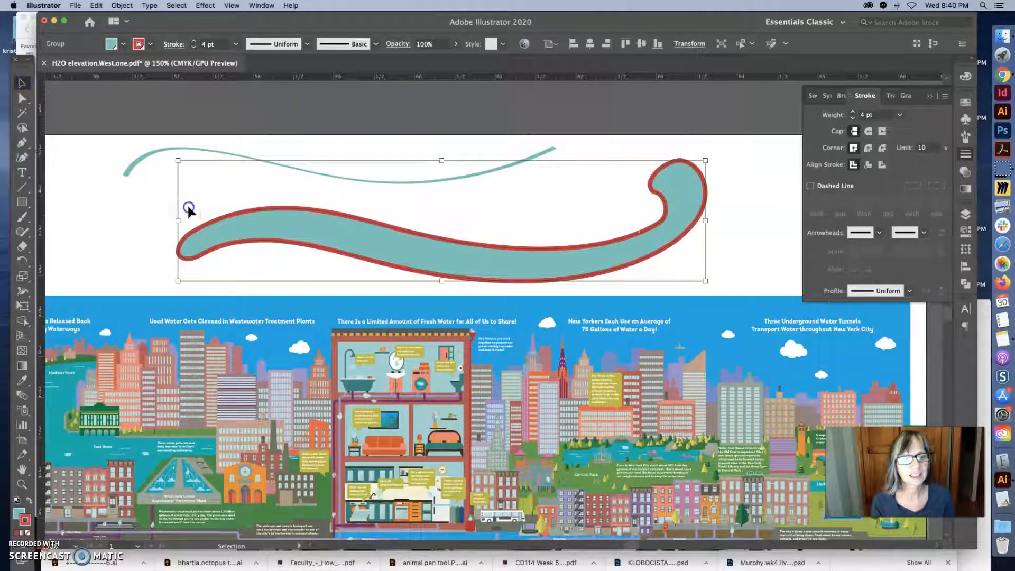
{"action": "left_click", "coordinate": [188, 211]}
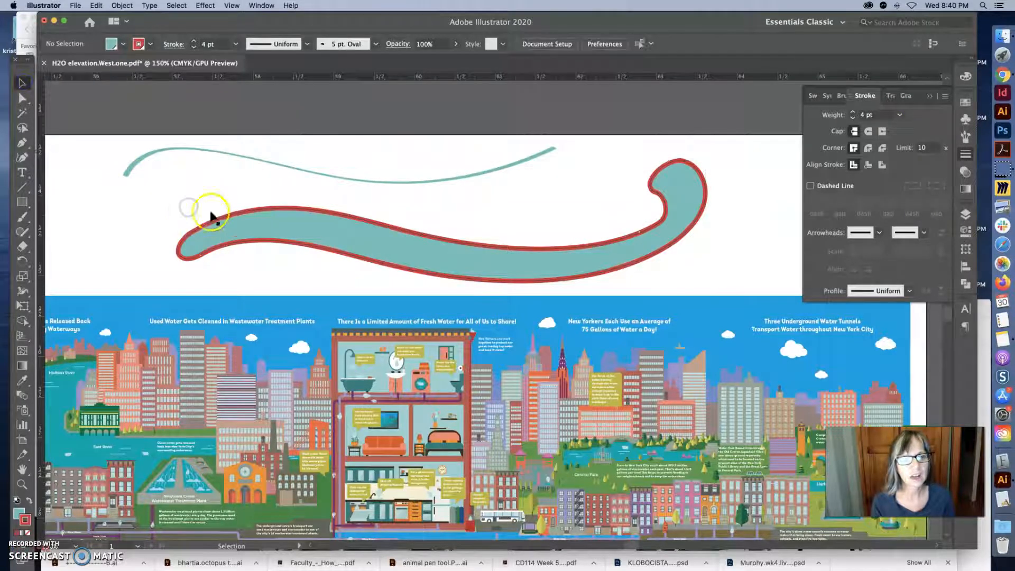
Move the bed illustration and the red-outlined shape to the blank area below the infographic
{"action": "left_click", "coordinate": [546, 266]}
{"action": "key", "text": "super+space"}
{"action": "key", "text": "super+space"}
{"action": "left_click", "coordinate": [552, 268], "text": "alt+super"}
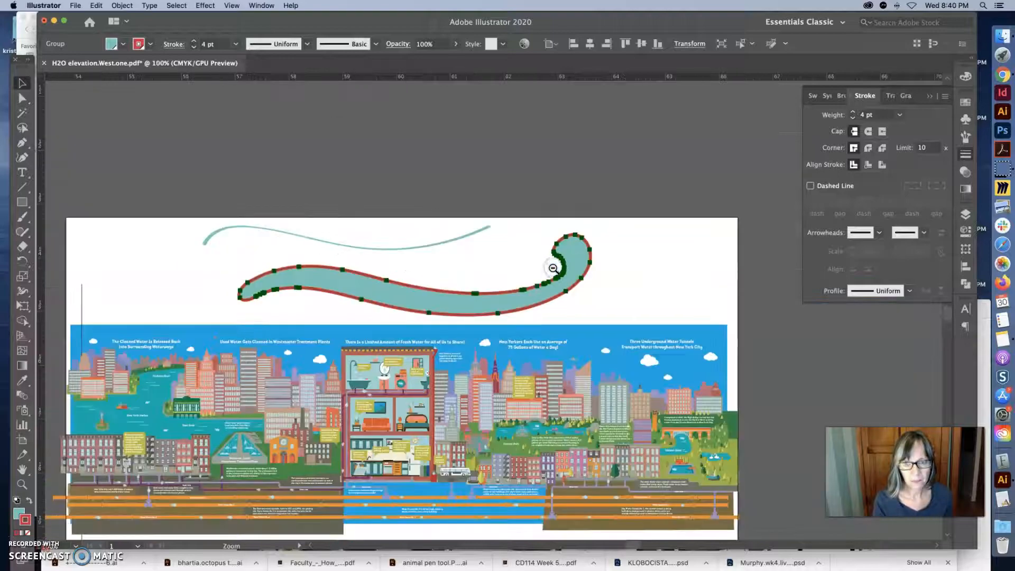
{"action": "left_click", "coordinate": [553, 268], "text": "alt+super"}
{"action": "scroll", "coordinate": [574, 267], "scroll_direction": "down", "scroll_amount": 3}
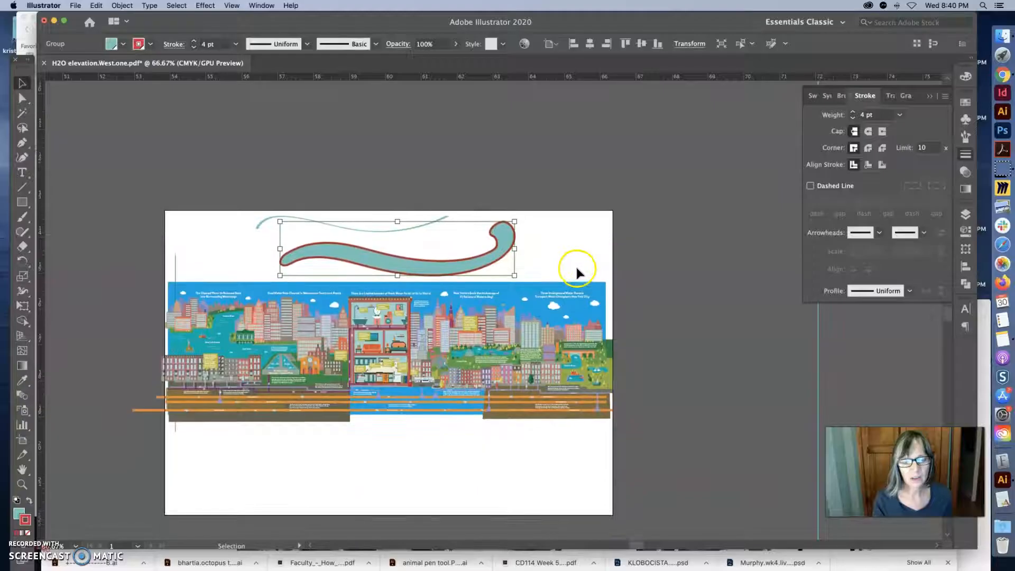
{"action": "scroll", "coordinate": [576, 267], "scroll_direction": "down", "scroll_amount": 2}
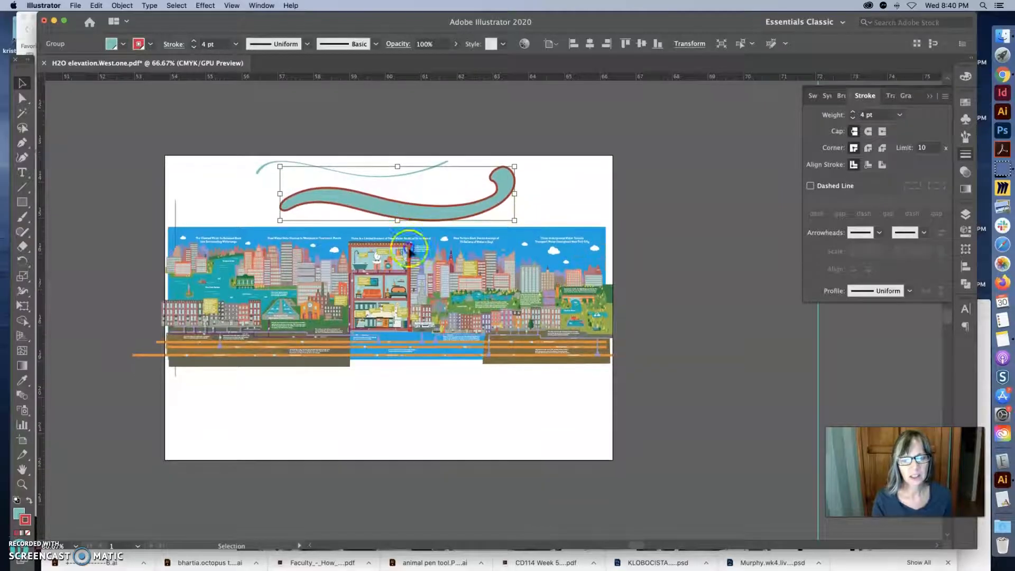
{"action": "scroll", "coordinate": [460, 444], "scroll_direction": "down", "scroll_amount": 2}
{"action": "mouse_move", "coordinate": [455, 378]}
{"action": "left_mouse_down"}
{"action": "mouse_move", "coordinate": [455, 336]}
{"action": "mouse_move", "coordinate": [455, 358]}
{"action": "left_mouse_up"}
{"action": "left_click_drag", "start_coordinate": [446, 139], "coordinate": [353, 352]}
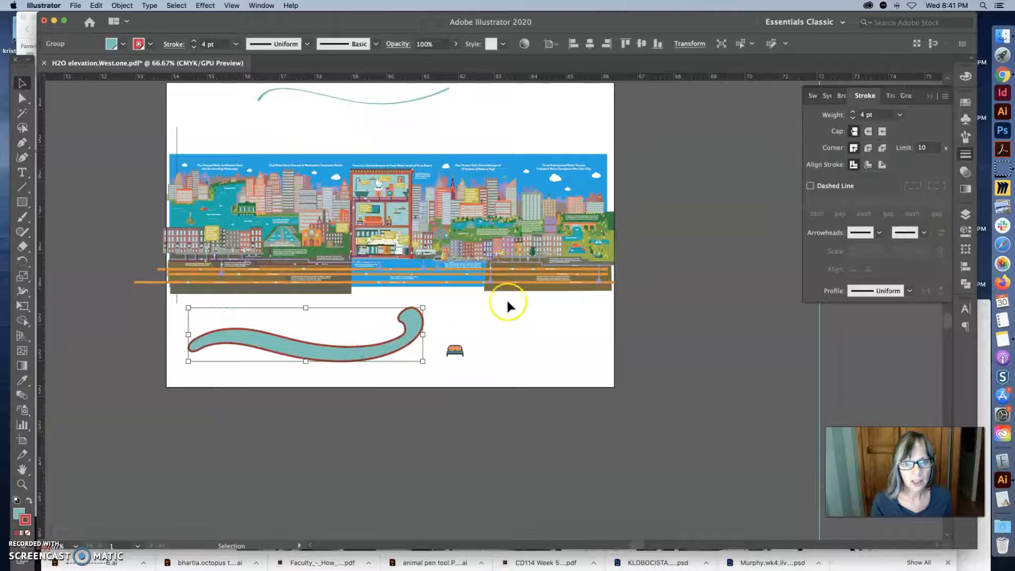
{"action": "left_click", "coordinate": [462, 328]}
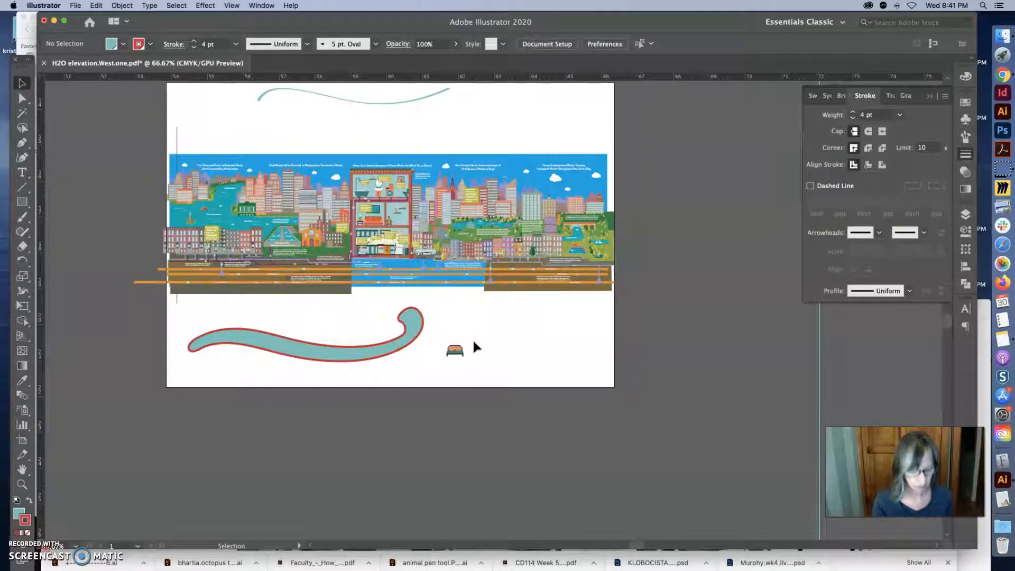
Move the brown soil block down below the infographic, beside the bed, and release its clipping mask
{"action": "left_click_drag", "start_coordinate": [507, 290], "coordinate": [505, 379]}
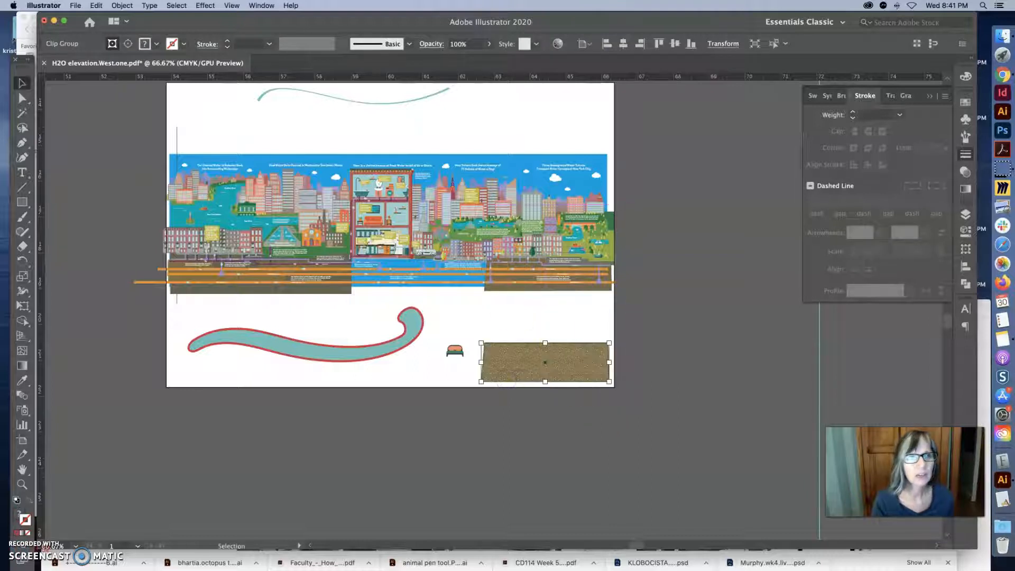
{"action": "left_click", "coordinate": [123, 5]}
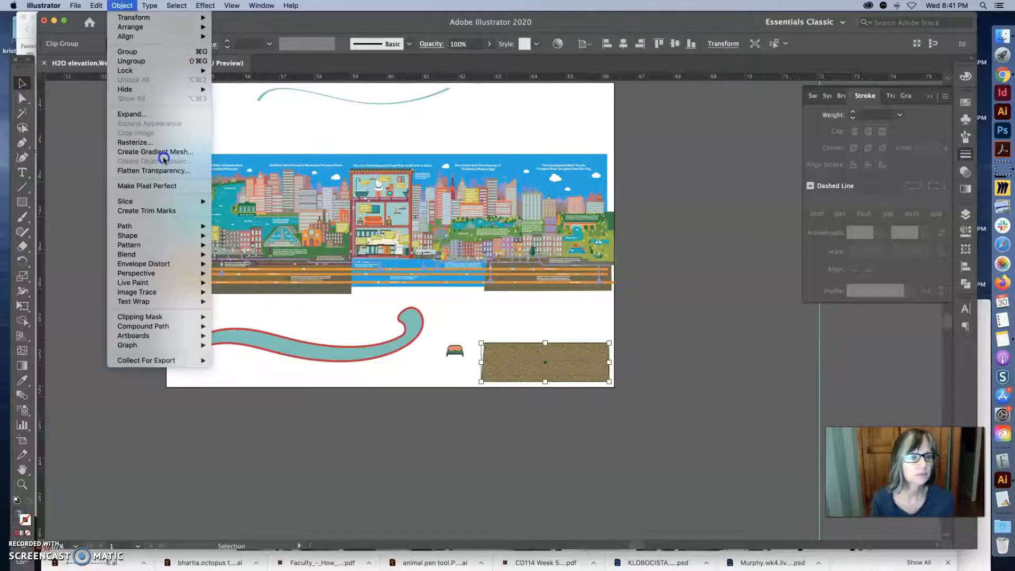
{"action": "mouse_move", "coordinate": [189, 327]}
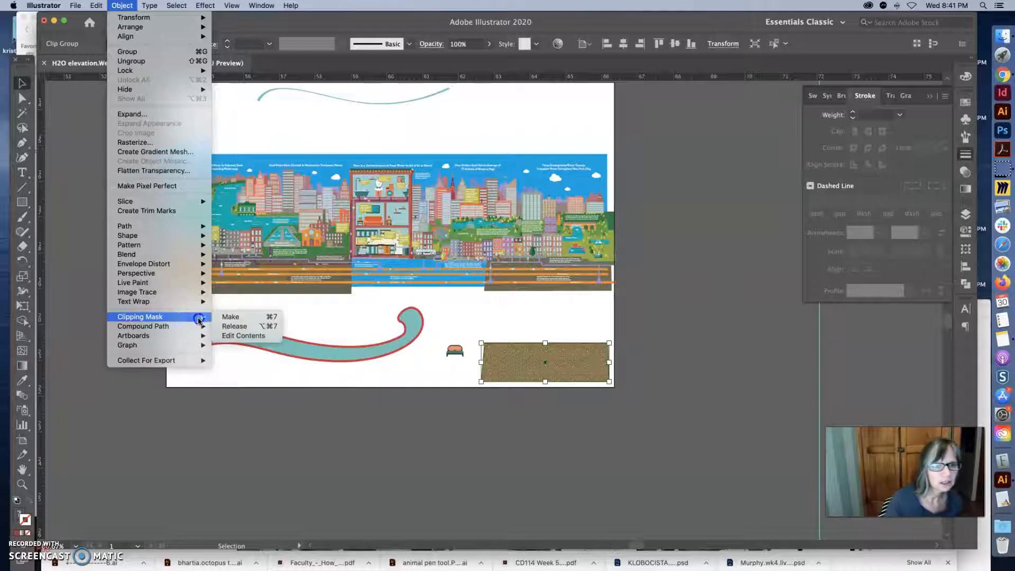
{"action": "left_click", "coordinate": [243, 326]}
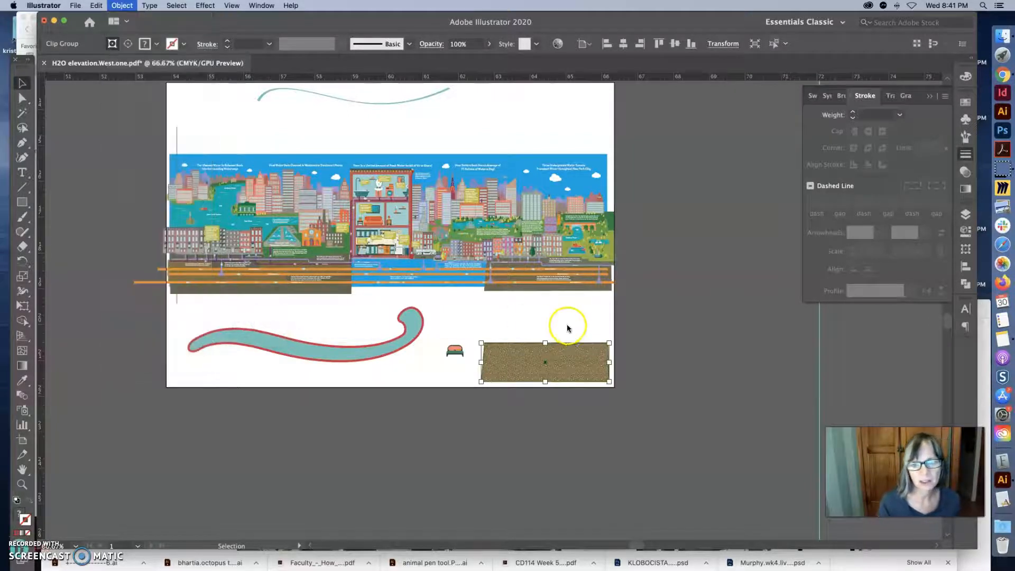
Place the red-outlined shape over the released soil texture
{"action": "left_click", "coordinate": [567, 329]}
{"action": "left_click", "coordinate": [21, 87]}
{"action": "left_click_drag", "start_coordinate": [317, 355], "coordinate": [541, 374]}
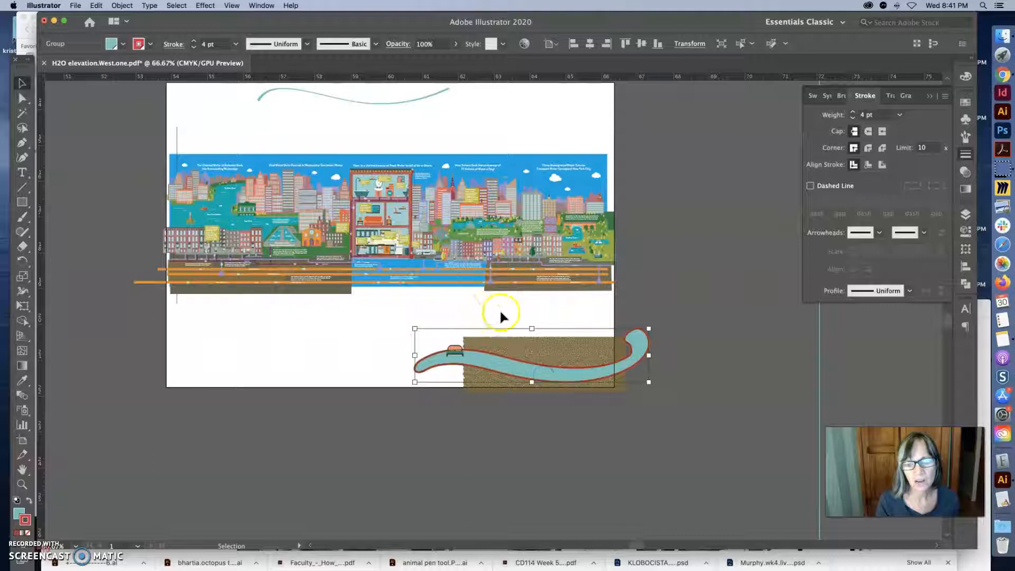
Try making a clipping mask from the outlined shape, soil texture and bed together, and undo it
{"action": "left_click_drag", "start_coordinate": [629, 430], "coordinate": [661, 439]}
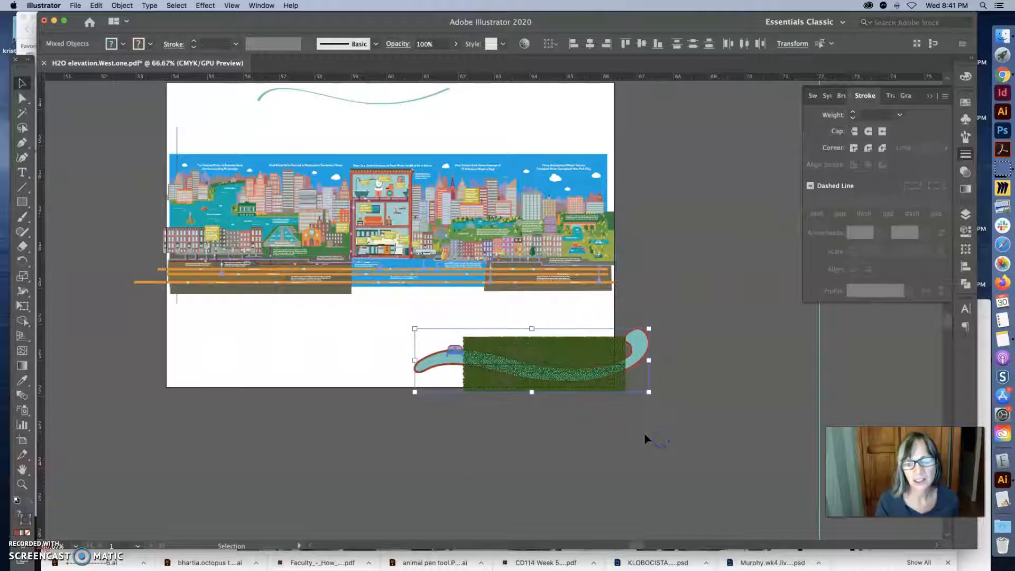
{"action": "left_click", "coordinate": [122, 5]}
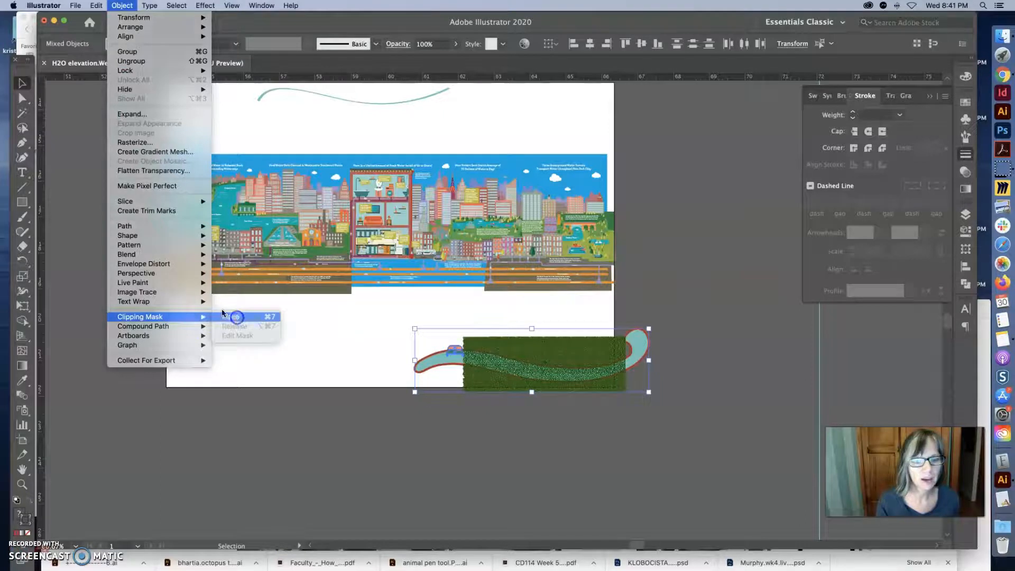
{"action": "left_click", "coordinate": [223, 316]}
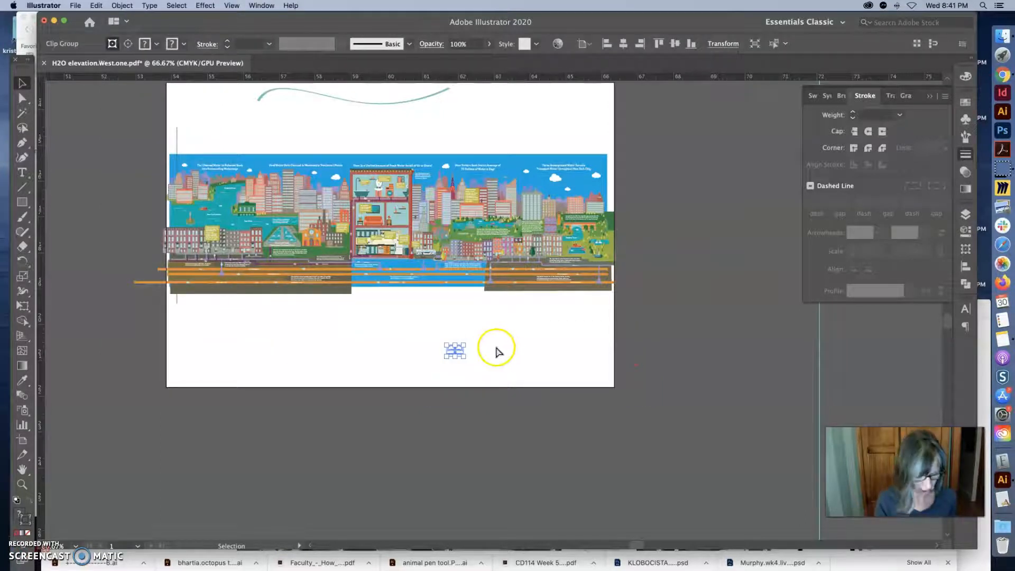
{"action": "key", "text": "super+z"}
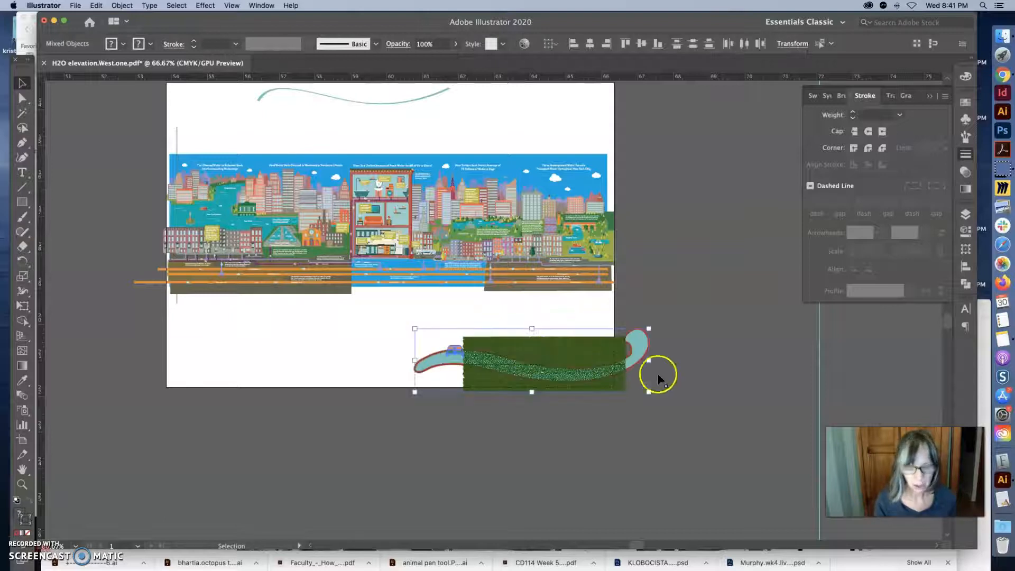
Pull the bed illustration away from the outlined shape and delete it
{"action": "key", "text": "super+space"}
{"action": "left_click", "coordinate": [567, 359], "text": "super"}
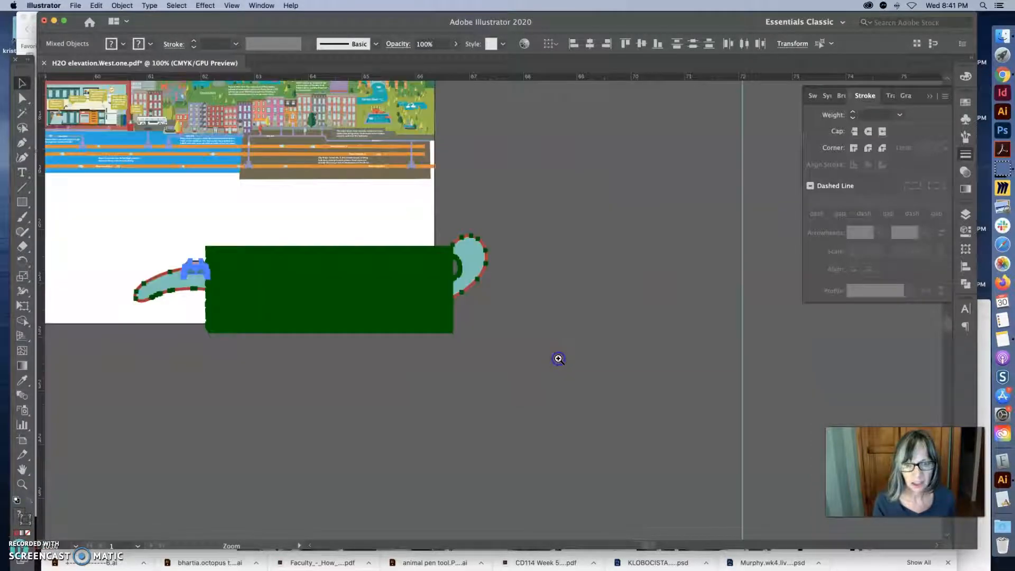
{"action": "left_click", "coordinate": [558, 358], "text": "super"}
{"action": "left_click_drag", "start_coordinate": [656, 548], "coordinate": [642, 548]}
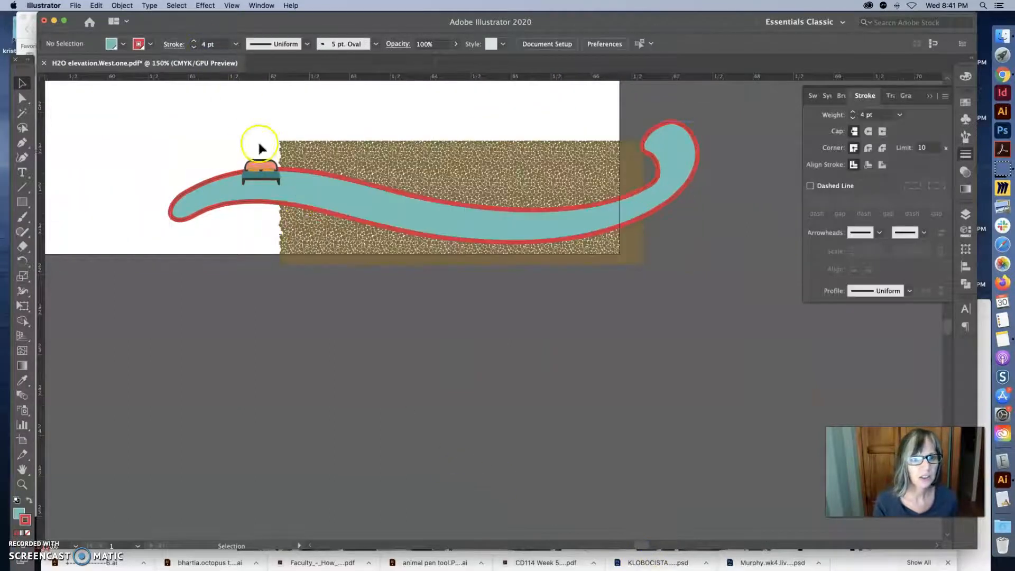
{"action": "left_click_drag", "start_coordinate": [253, 174], "coordinate": [197, 98]}
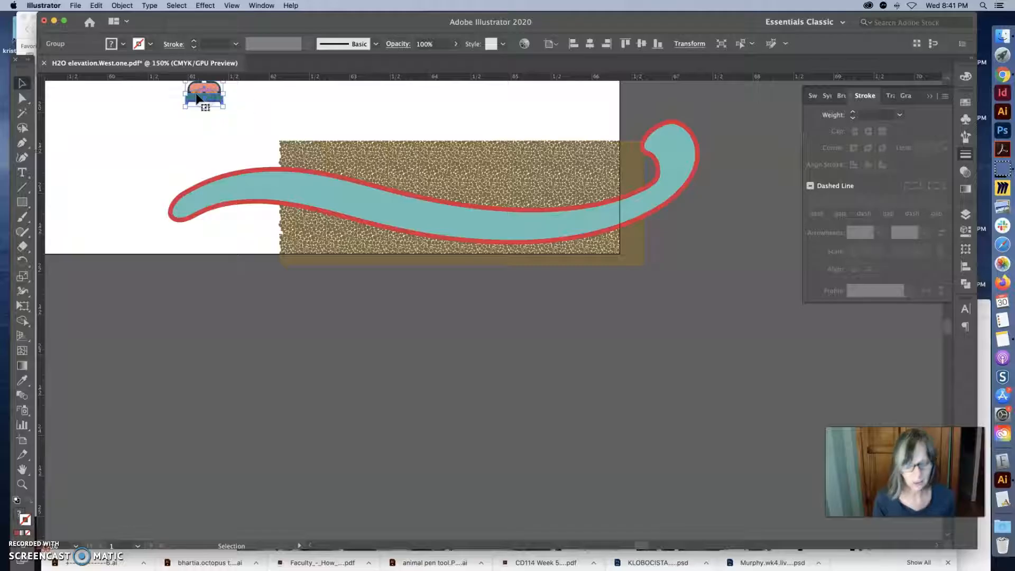
{"action": "key", "text": "Delete"}
Move the lower soil texture band down below the artboard and place the red-outlined shape over it
{"action": "left_click", "coordinate": [636, 252]}
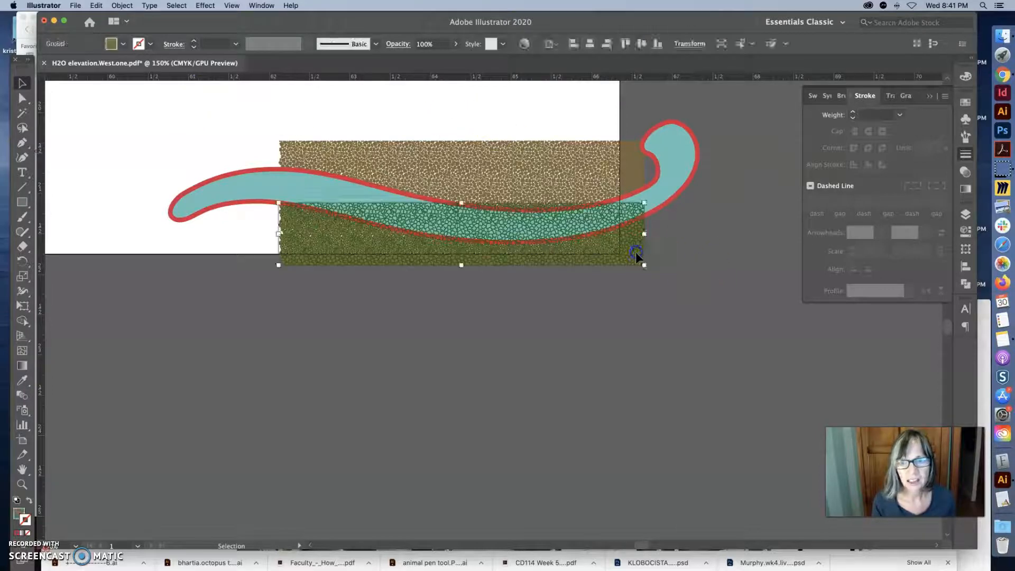
{"action": "left_click_drag", "start_coordinate": [635, 251], "coordinate": [571, 324]}
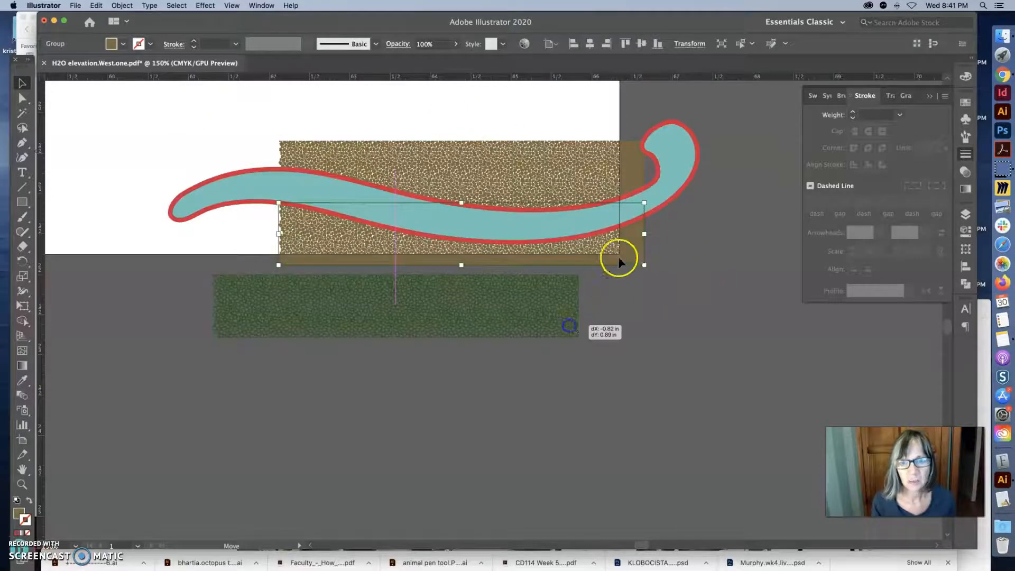
{"action": "left_click", "coordinate": [635, 216]}
{"action": "left_click_drag", "start_coordinate": [635, 217], "coordinate": [588, 306]}
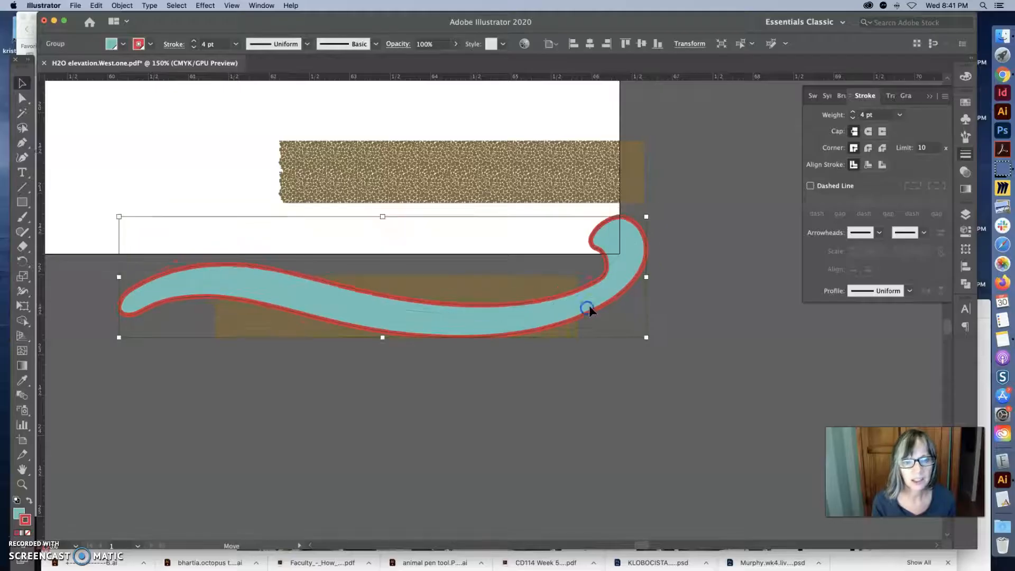
Bring the red-outlined shape in front of the soil texture band
{"action": "left_click", "coordinate": [122, 5]}
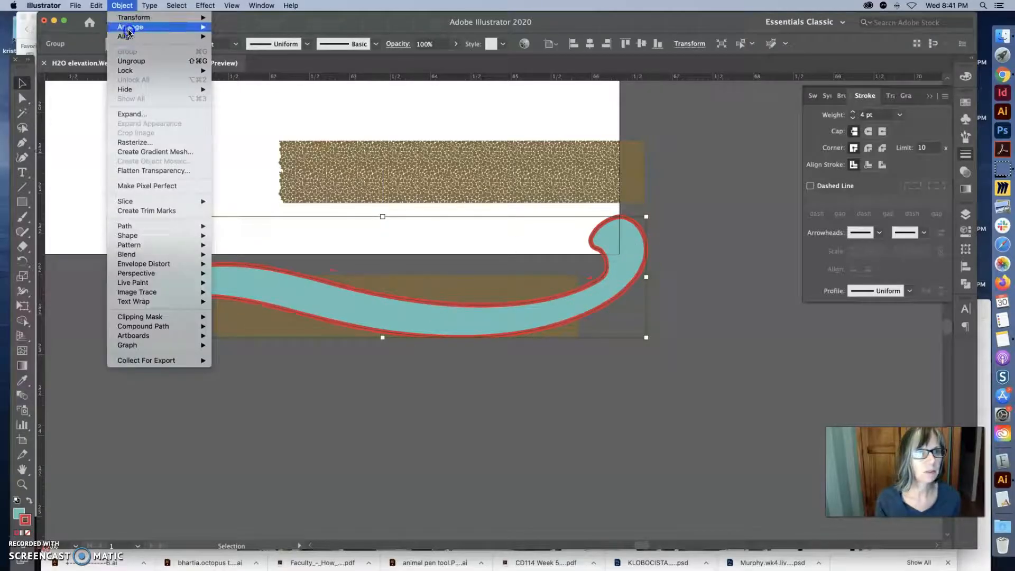
{"action": "mouse_move", "coordinate": [128, 32]}
{"action": "left_click", "coordinate": [236, 27]}
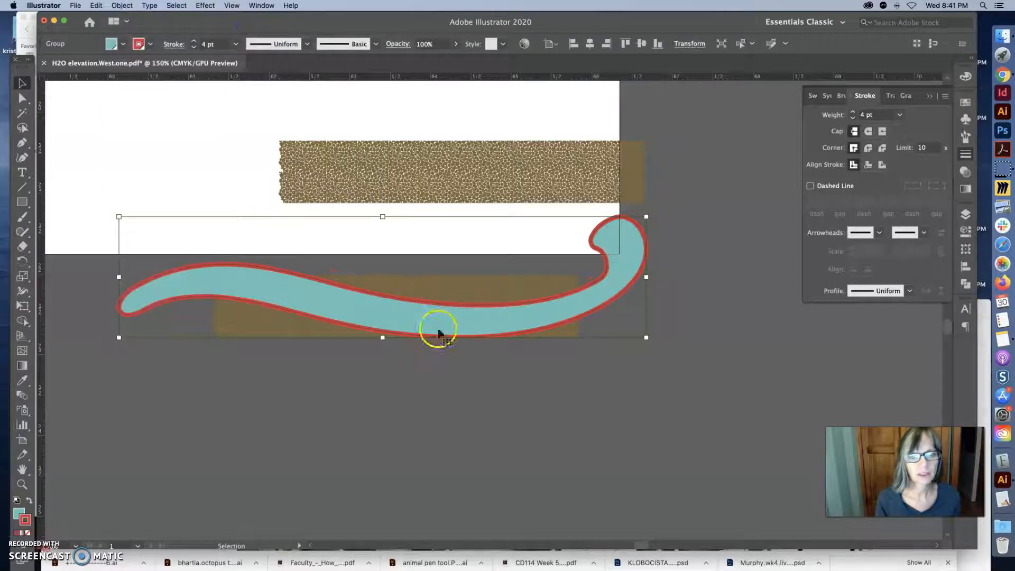
{"action": "left_click", "coordinate": [509, 368]}
Clip the lower soil texture band to the outlined shape with a clipping mask and select the clipped group
{"action": "left_click", "coordinate": [213, 252]}
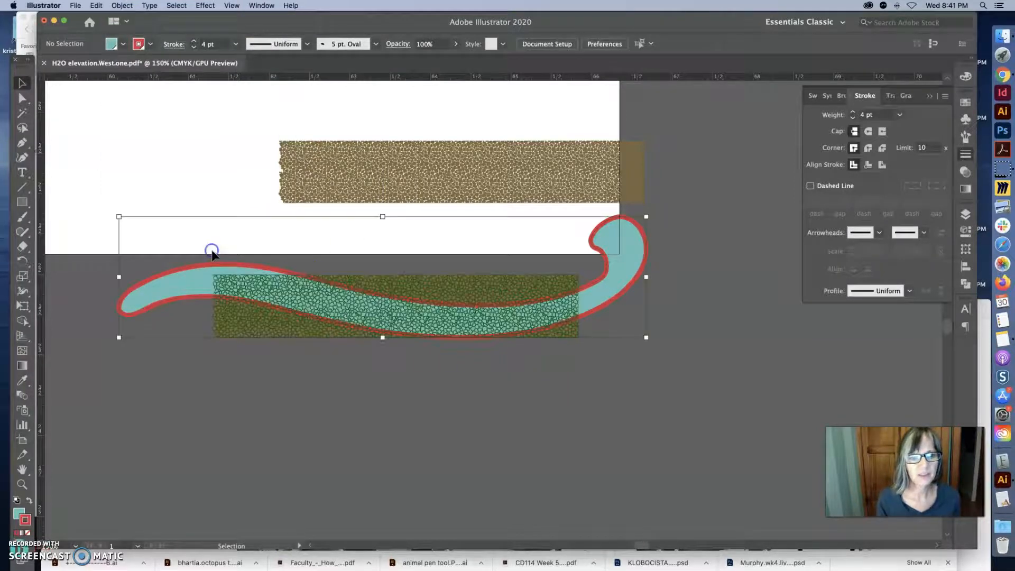
{"action": "left_click", "coordinate": [121, 5]}
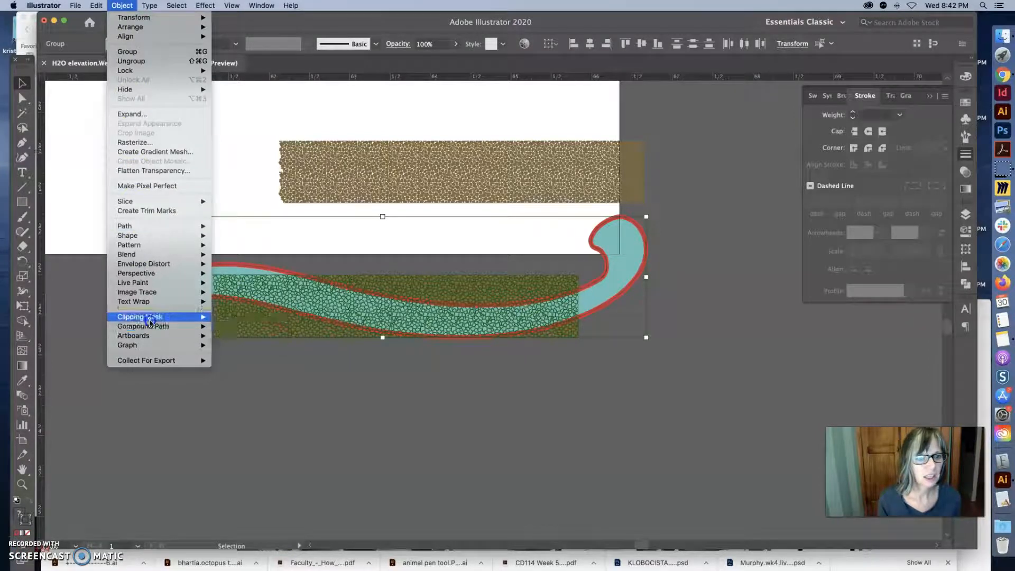
{"action": "mouse_move", "coordinate": [149, 320]}
{"action": "left_click", "coordinate": [230, 316]}
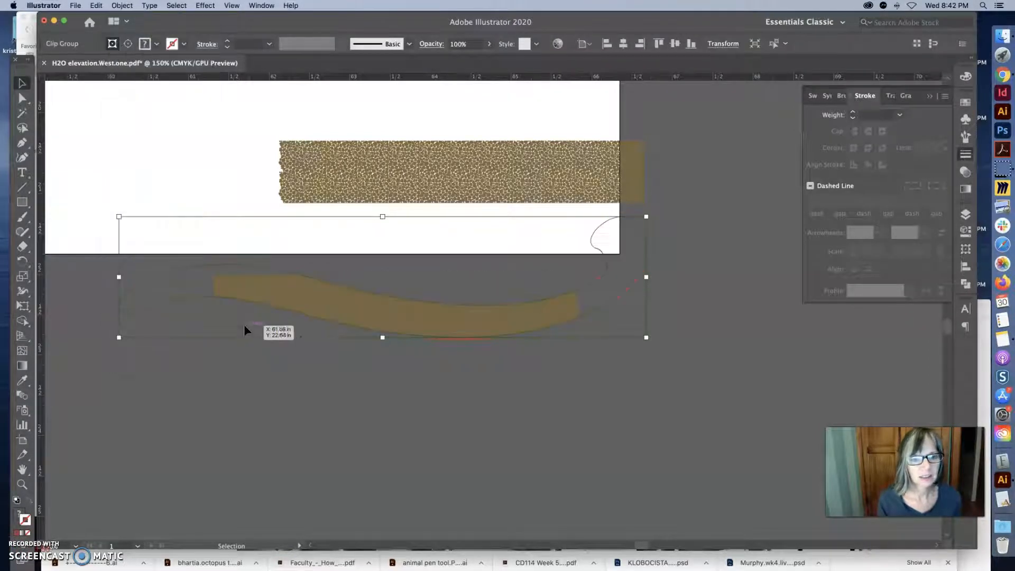
{"action": "left_click", "coordinate": [424, 376]}
{"action": "left_click", "coordinate": [463, 318]}
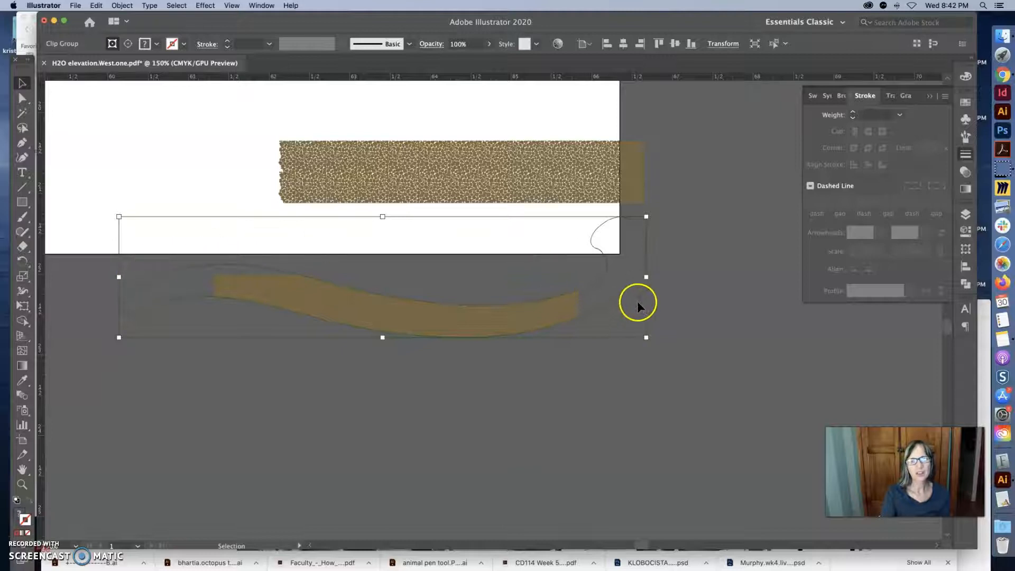
{"action": "key", "text": "super+space"}
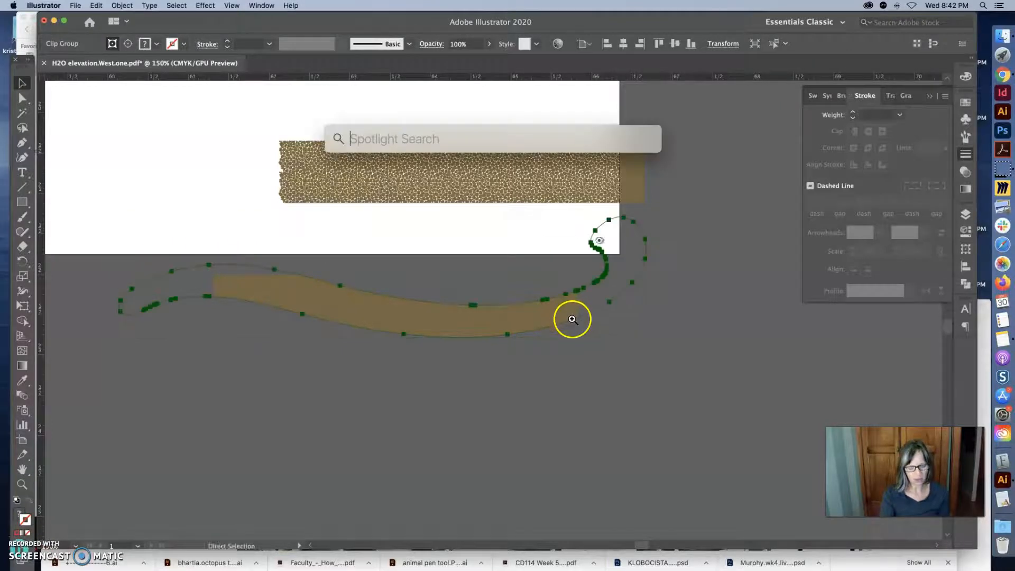
Draw an irregular curved shape with four anchor points and a small end gap in the blank area above the cityscape using the Pen tool
{"action": "left_click", "coordinate": [563, 315], "text": "alt+super"}
{"action": "left_click", "coordinate": [479, 293], "text": "alt+super"}
{"action": "left_click", "coordinate": [450, 281], "text": "alt+super"}
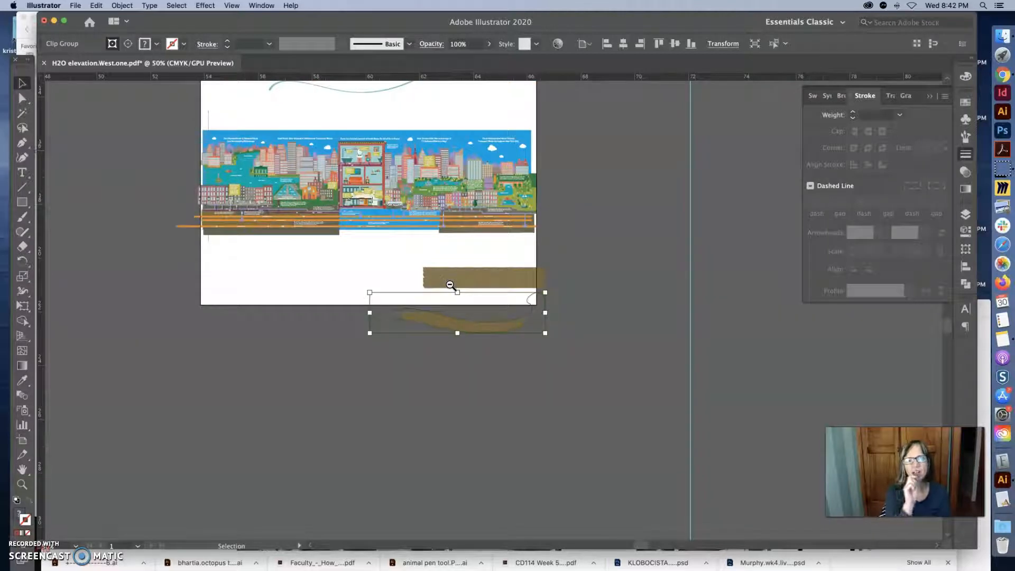
{"action": "scroll", "coordinate": [473, 93], "scroll_direction": "left", "scroll_amount": 1}
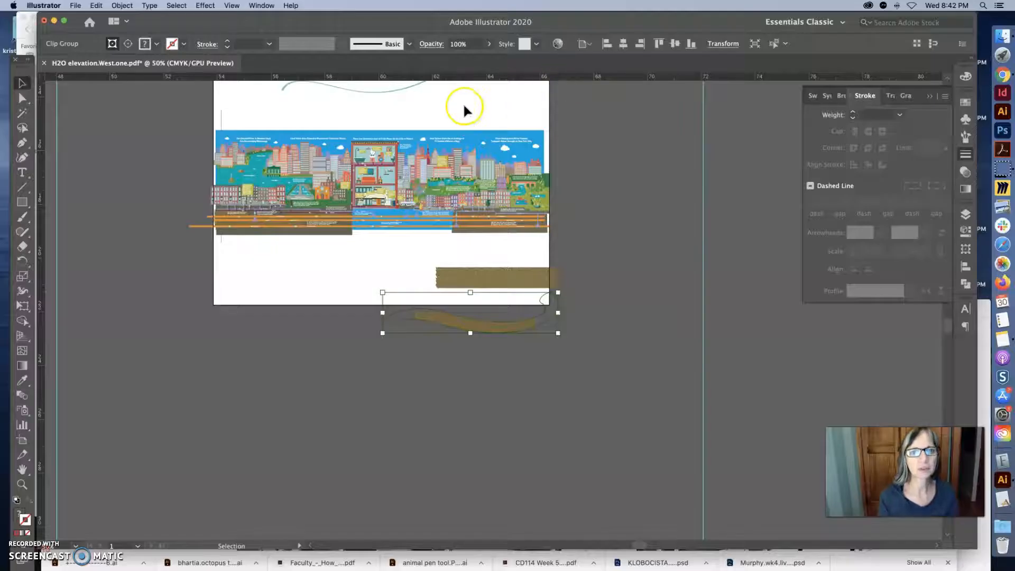
{"action": "scroll", "coordinate": [462, 103], "scroll_direction": "up", "scroll_amount": 3}
{"action": "left_click", "coordinate": [469, 112], "text": "super"}
{"action": "left_click", "coordinate": [475, 334], "text": "super"}
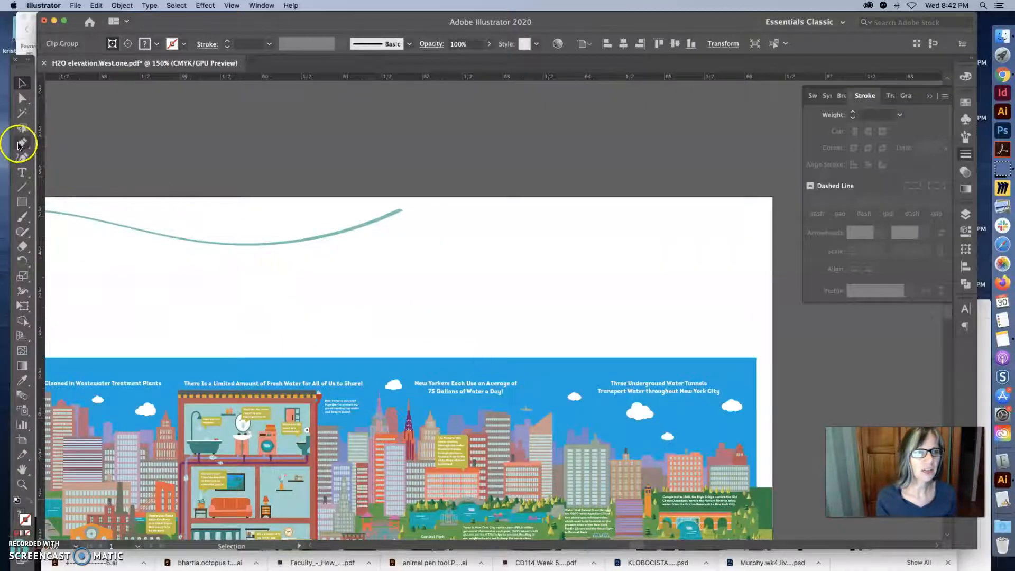
{"action": "left_click", "coordinate": [22, 143]}
{"action": "left_click_drag", "start_coordinate": [536, 261], "coordinate": [627, 233]}
{"action": "mouse_move", "coordinate": [666, 301]}
{"action": "left_mouse_down"}
{"action": "mouse_move", "coordinate": [641, 333]}
{"action": "mouse_move", "coordinate": [548, 338]}
{"action": "mouse_move", "coordinate": [542, 313]}
{"action": "left_mouse_up"}
{"action": "mouse_move", "coordinate": [497, 269]}
{"action": "left_mouse_down"}
{"action": "mouse_move", "coordinate": [519, 274]}
{"action": "mouse_move", "coordinate": [494, 265]}
{"action": "mouse_move", "coordinate": [496, 250]}
{"action": "left_mouse_up"}
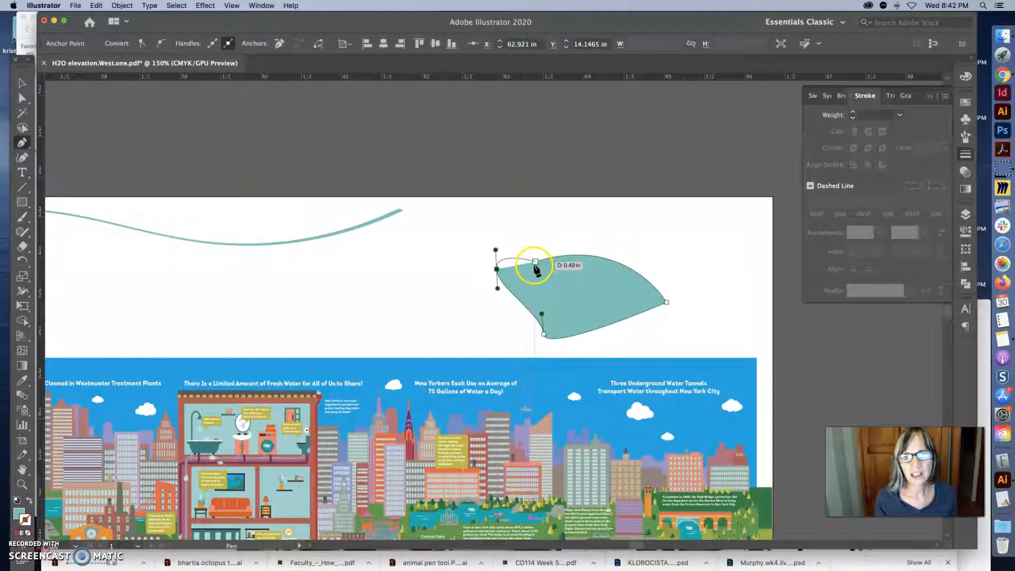
{"action": "left_click_drag", "start_coordinate": [536, 266], "coordinate": [495, 248]}
{"action": "left_click", "coordinate": [24, 81]}
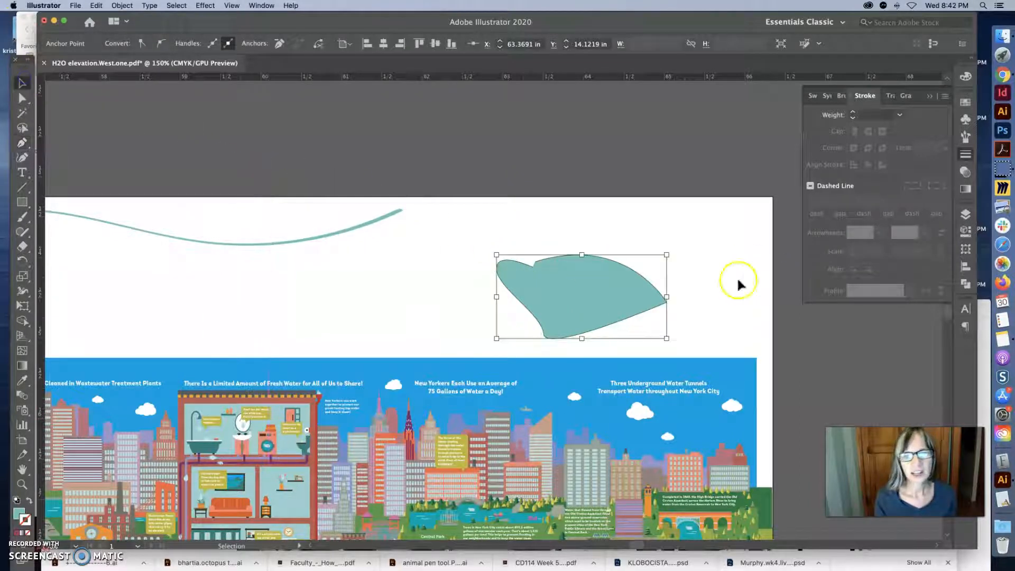
Swap the new shape's fill and stroke so it has a teal outline and no fill
{"action": "left_click", "coordinate": [624, 280]}
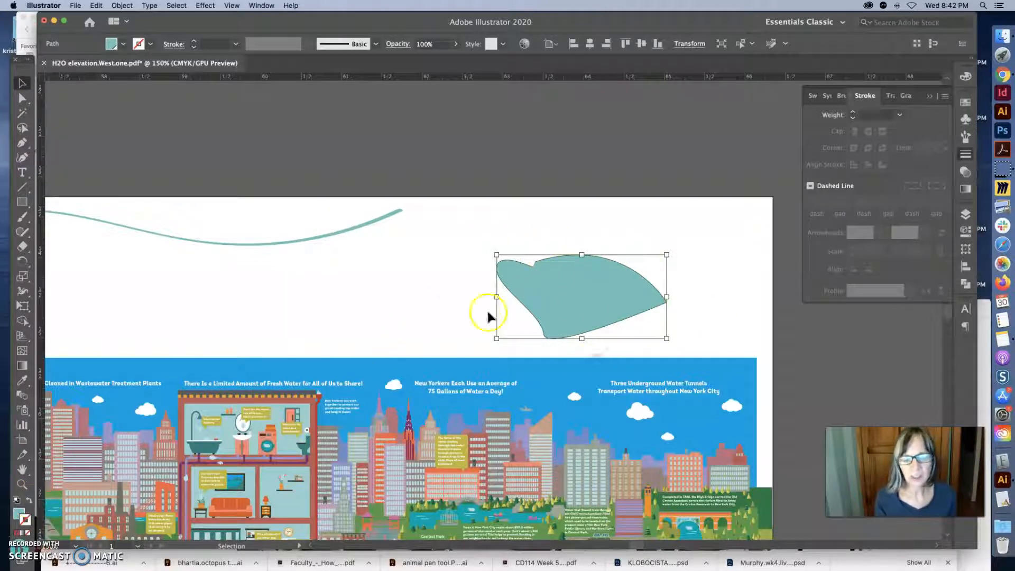
{"action": "left_click", "coordinate": [29, 500]}
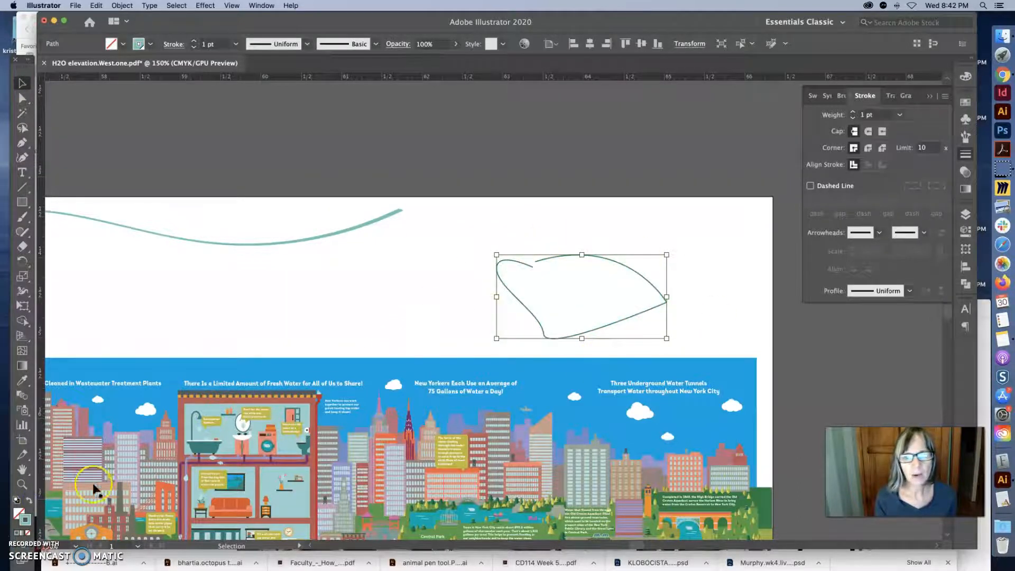
{"action": "left_click", "coordinate": [564, 229]}
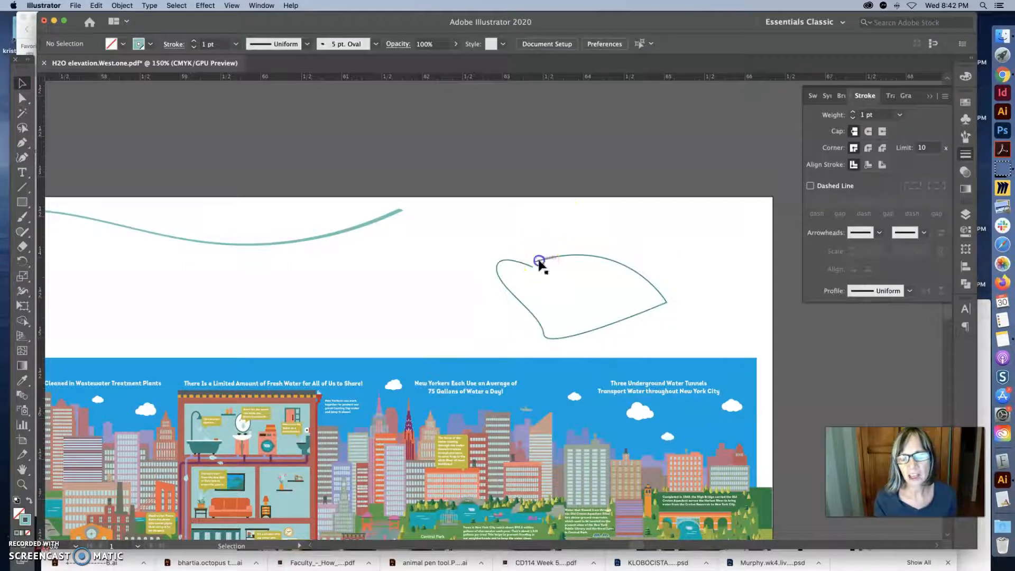
{"action": "left_click", "coordinate": [538, 262]}
{"action": "left_click", "coordinate": [539, 238]}
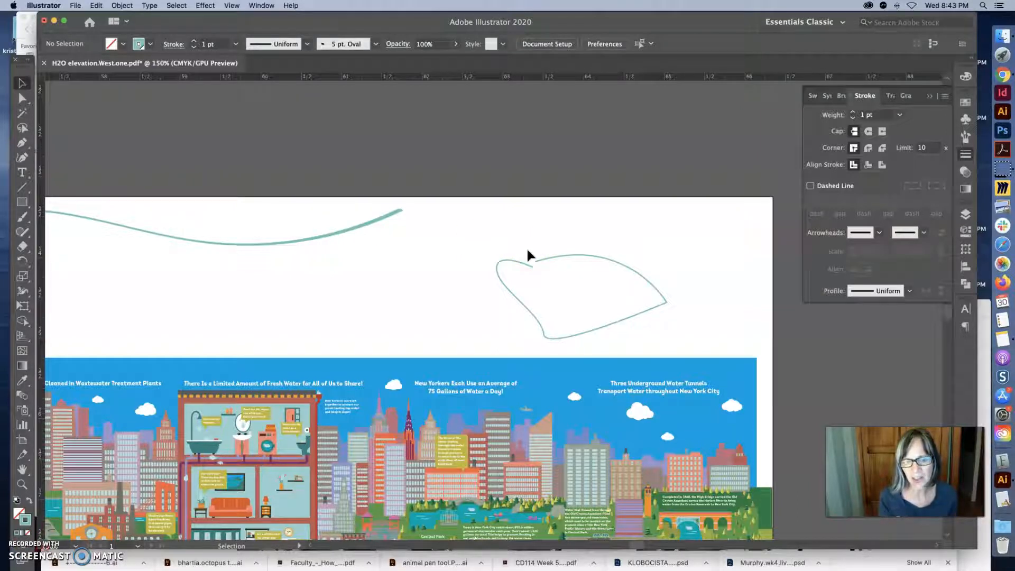
Select both open endpoints at the outline's upper gap and join them into a closed path
{"action": "left_click", "coordinate": [582, 265]}
{"action": "left_click", "coordinate": [22, 100]}
{"action": "left_click", "coordinate": [521, 244]}
{"action": "left_click_drag", "start_coordinate": [548, 282], "coordinate": [548, 282]}
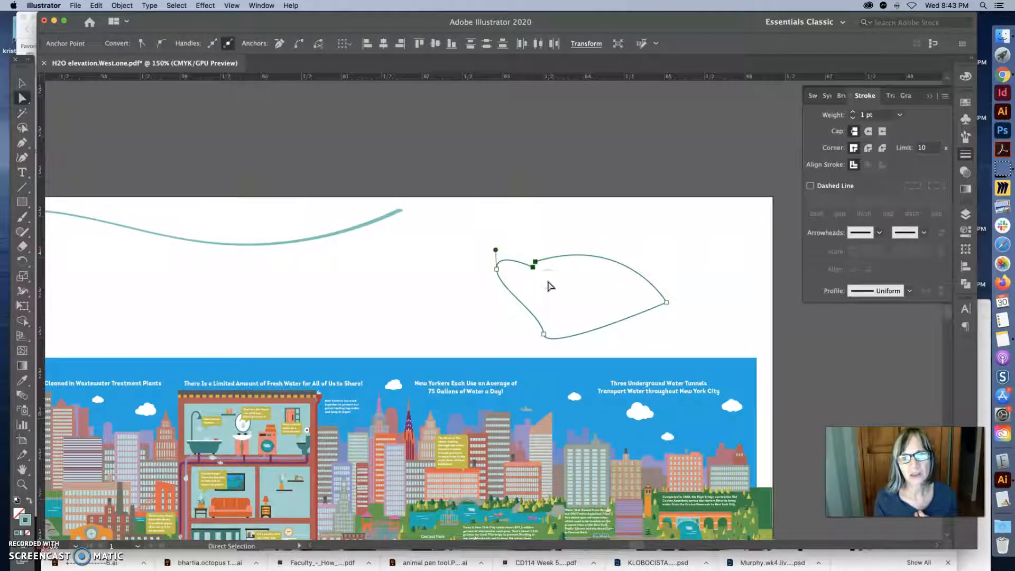
{"action": "left_click", "coordinate": [123, 5]}
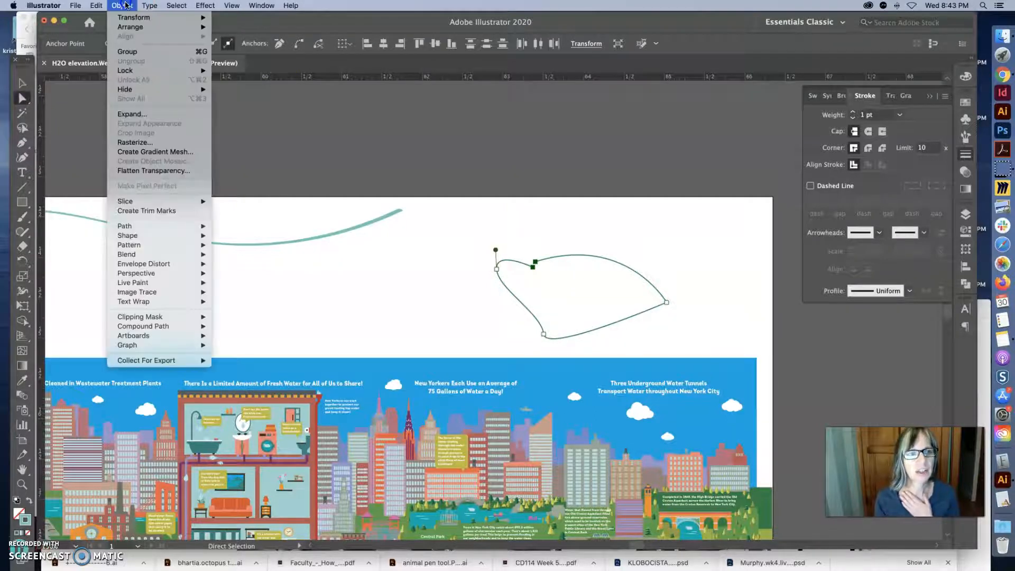
{"action": "left_click", "coordinate": [182, 225]}
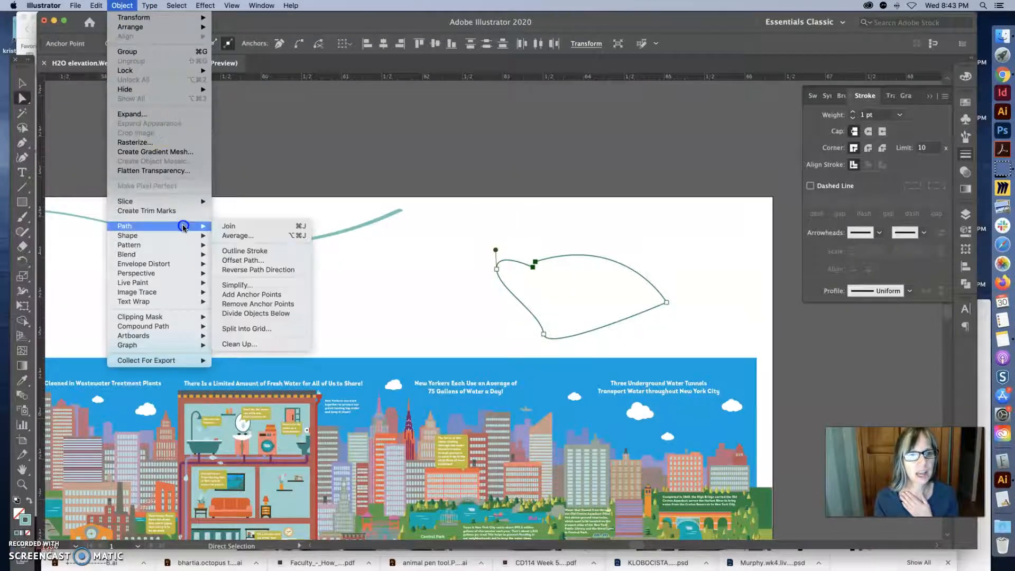
{"action": "left_click", "coordinate": [241, 227]}
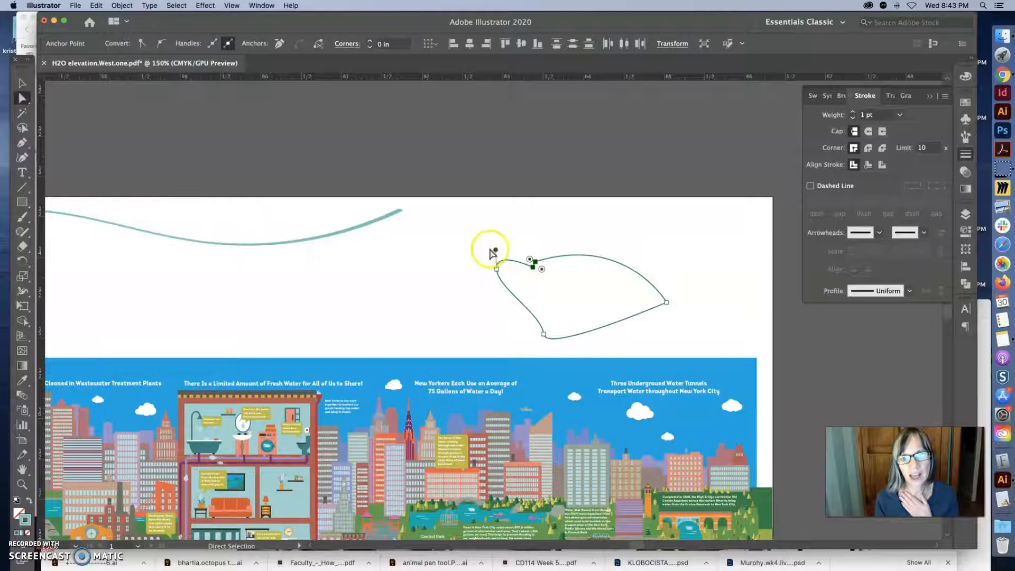
{"action": "left_click", "coordinate": [531, 266]}
{"action": "left_click", "coordinate": [534, 265]}
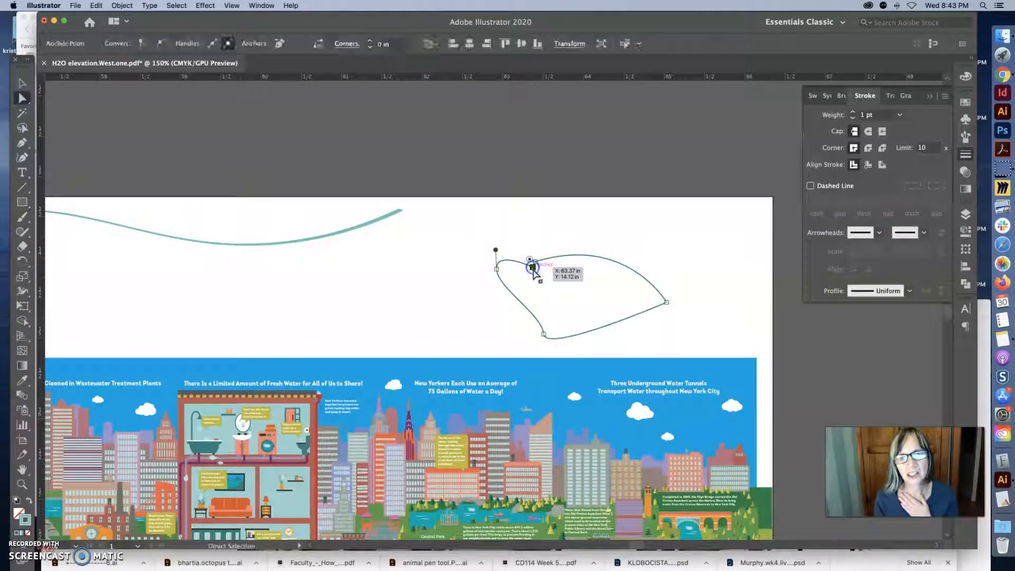
{"action": "left_click", "coordinate": [536, 268]}
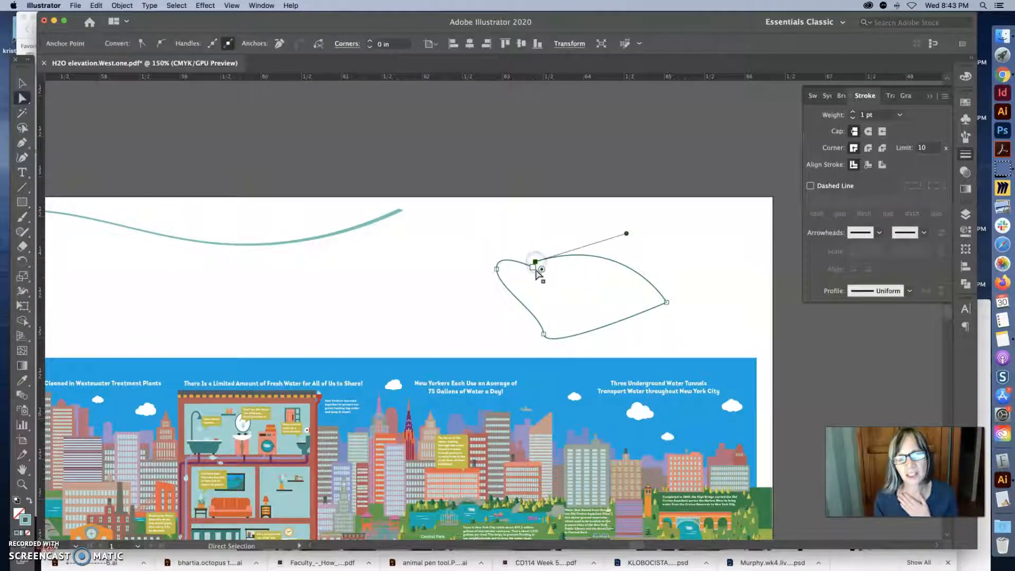
Move the teal outlined shape from above the cityscape onto the soil texture band near the artboard's lower edge
{"action": "key", "text": "super+space"}
{"action": "left_click", "coordinate": [552, 263]}
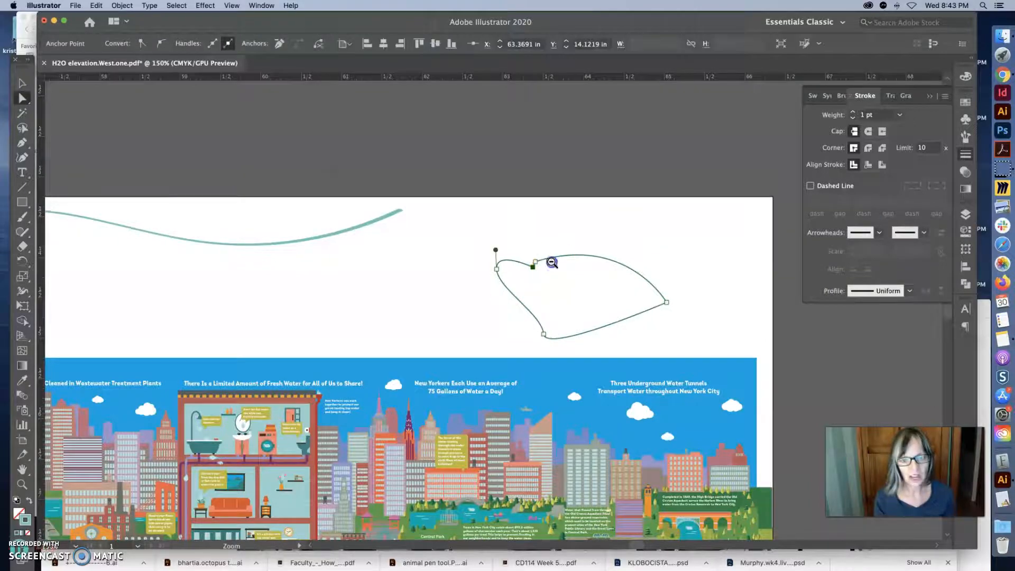
{"action": "left_click", "coordinate": [557, 273], "text": "alt+super"}
{"action": "left_click", "coordinate": [558, 274], "text": "alt+super"}
{"action": "left_click", "coordinate": [541, 279], "text": "alt+super"}
{"action": "left_click", "coordinate": [21, 83]}
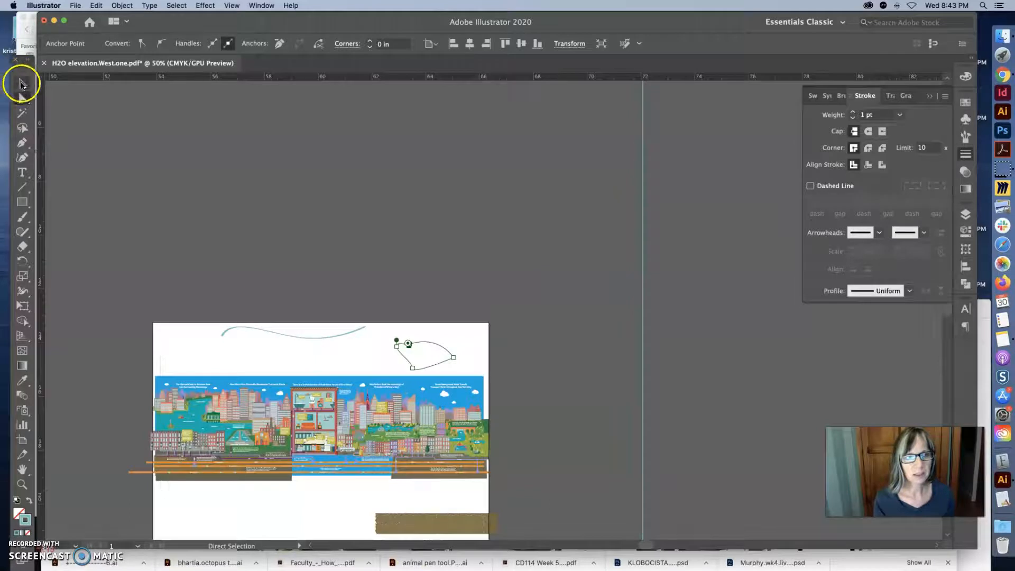
{"action": "scroll", "coordinate": [428, 355], "scroll_direction": "down", "scroll_amount": 2}
{"action": "left_click_drag", "start_coordinate": [455, 508], "coordinate": [519, 338]}
{"action": "left_click", "coordinate": [520, 337]}
{"action": "left_click_drag", "start_coordinate": [446, 326], "coordinate": [455, 491]}
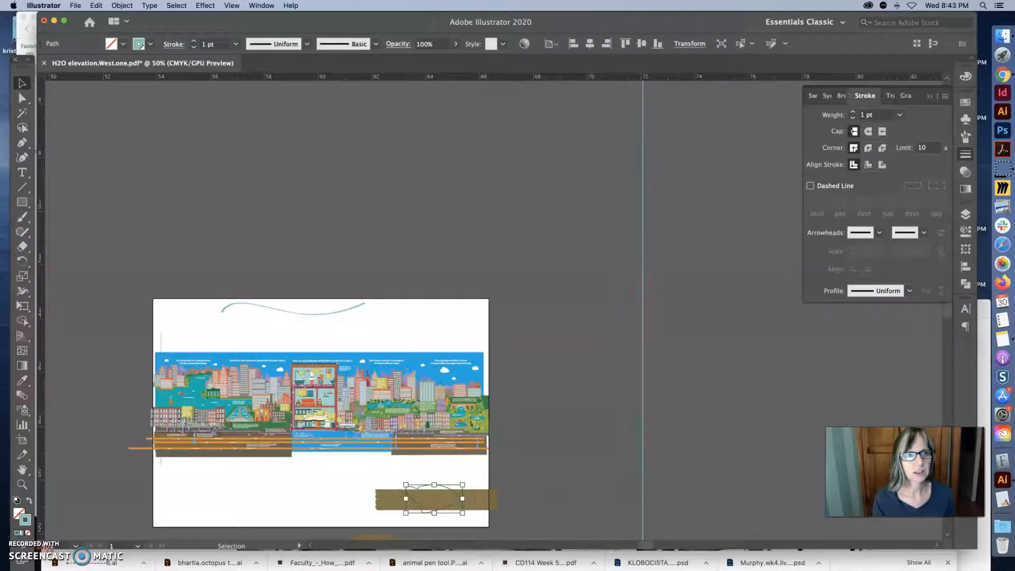
Bring the teal outlined shape to the front of the stacking order
{"action": "left_click", "coordinate": [122, 6]}
{"action": "mouse_move", "coordinate": [148, 27]}
{"action": "left_click", "coordinate": [227, 27]}
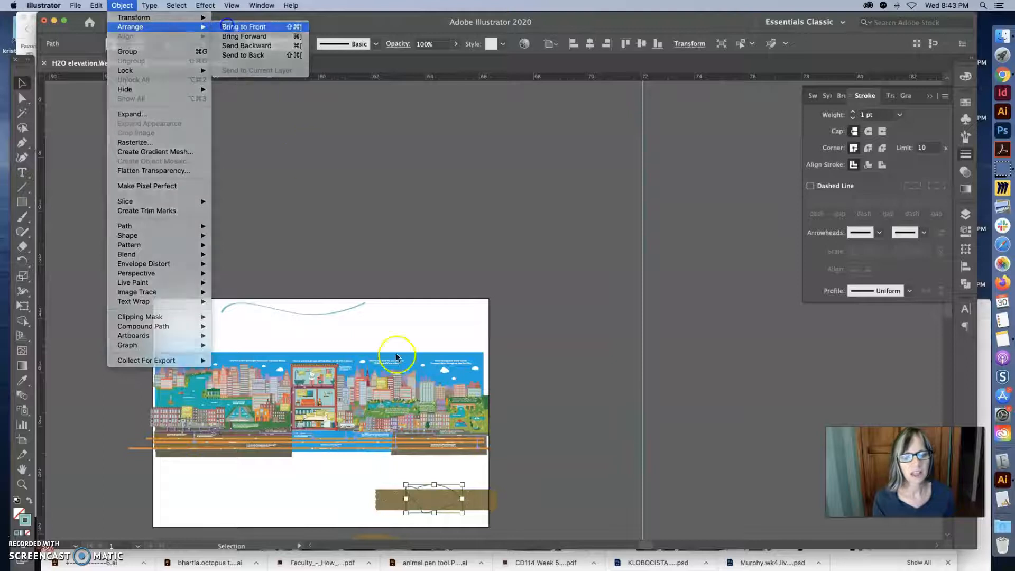
Select the outlined shape and the soil texture band together, make a clipping mask from them, and deselect
{"action": "left_click_drag", "start_coordinate": [394, 472], "coordinate": [471, 518]}
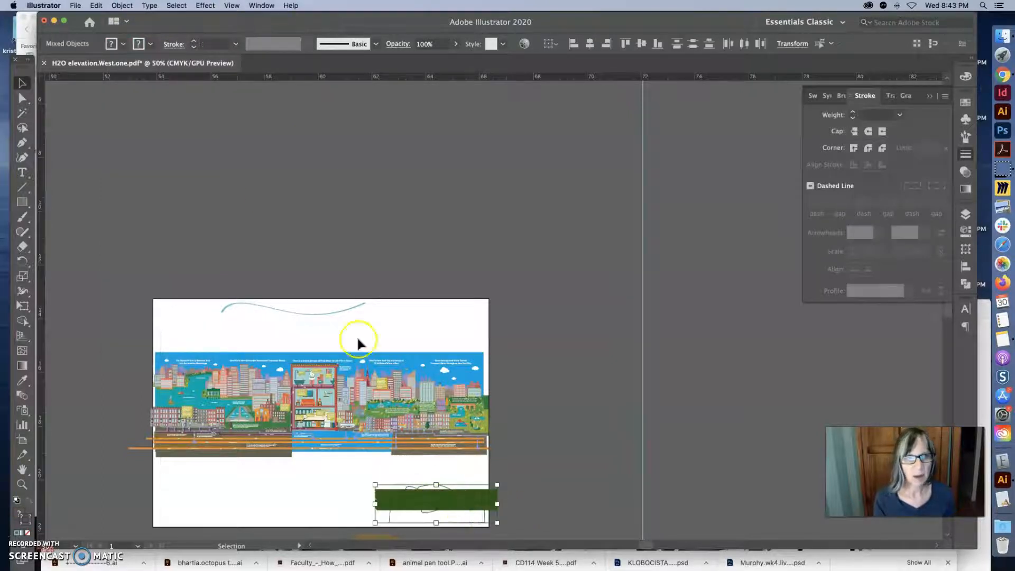
{"action": "left_click", "coordinate": [122, 6]}
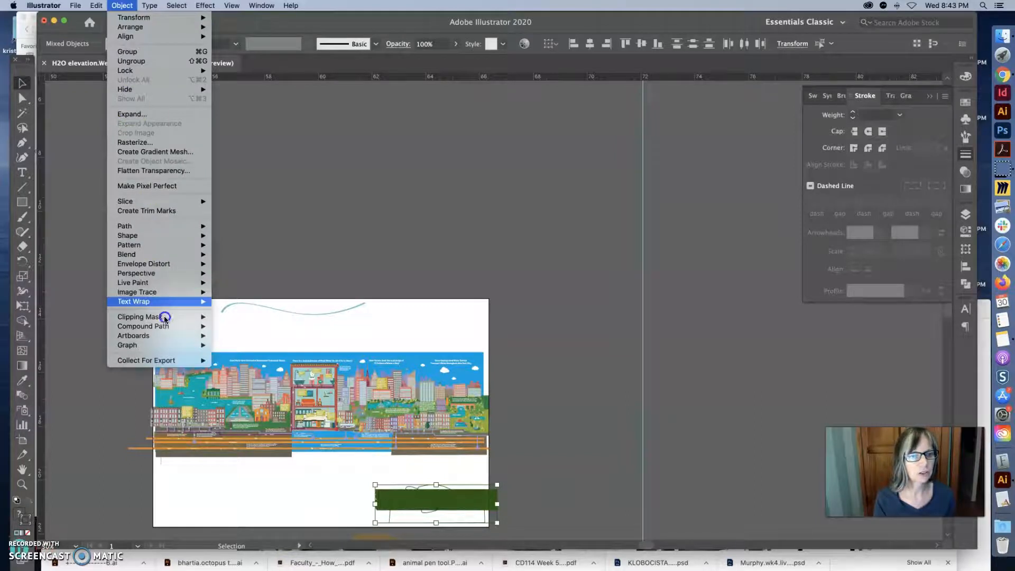
{"action": "mouse_move", "coordinate": [164, 319]}
{"action": "left_click", "coordinate": [231, 318]}
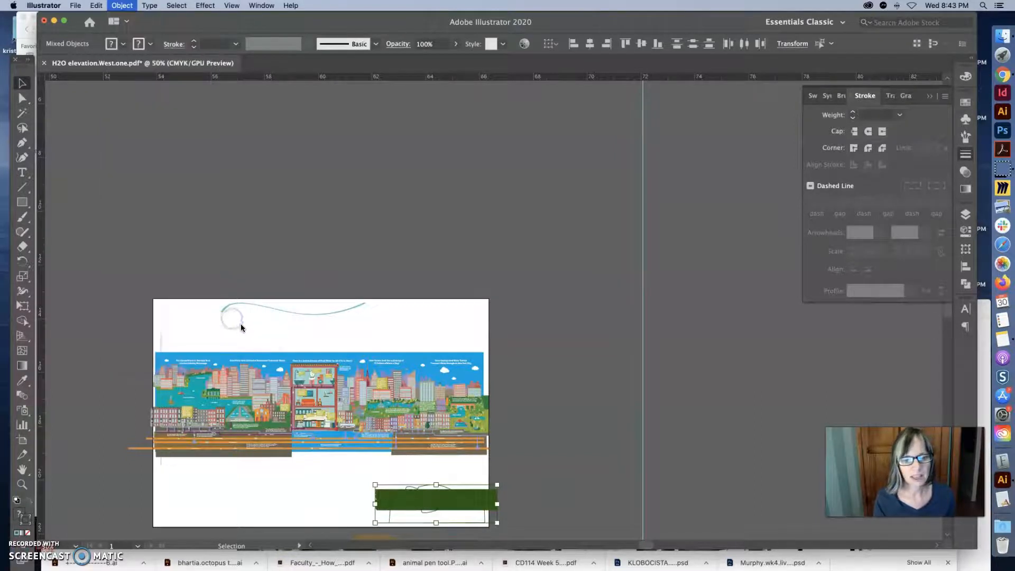
{"action": "left_click", "coordinate": [454, 473]}
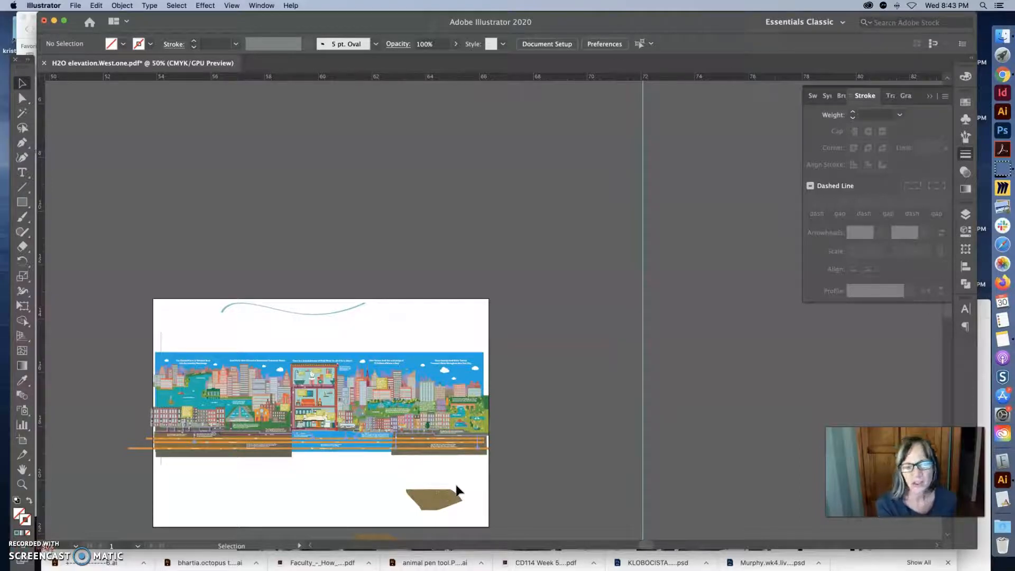
Display the document's layers and examine the contents of the text layer
{"action": "left_click", "coordinate": [965, 213]}
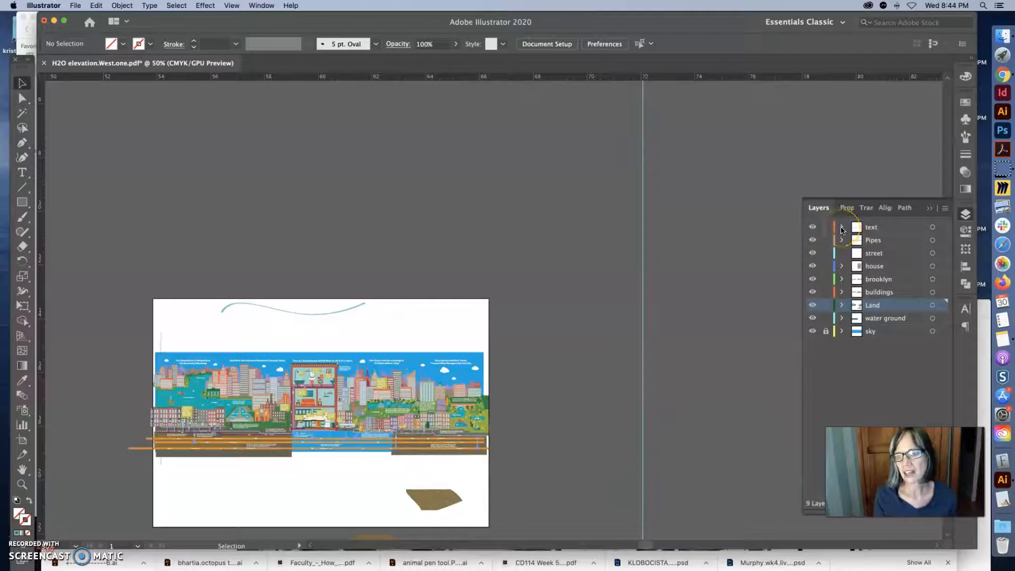
{"action": "left_click", "coordinate": [842, 228]}
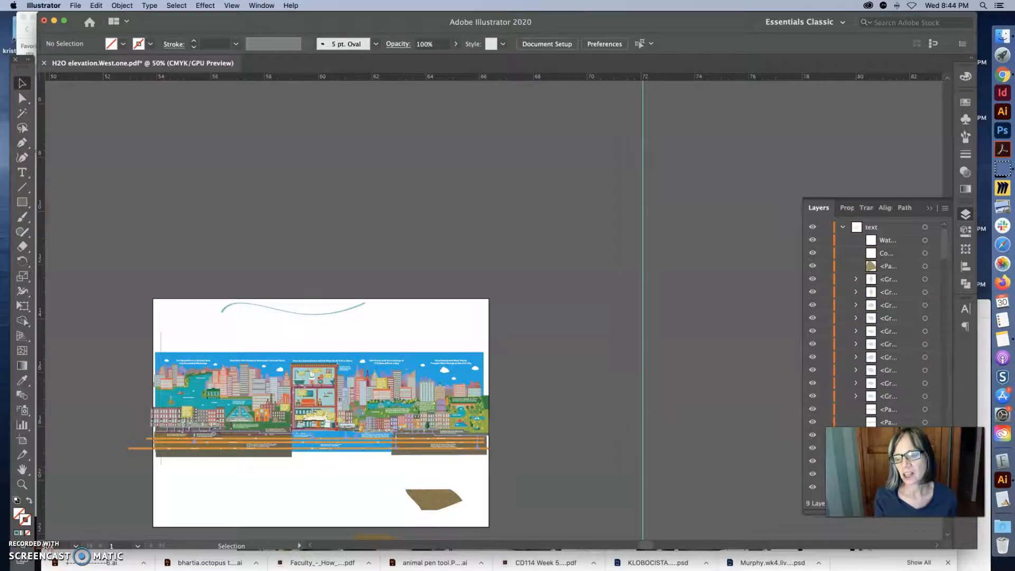
{"action": "left_click", "coordinate": [842, 227]}
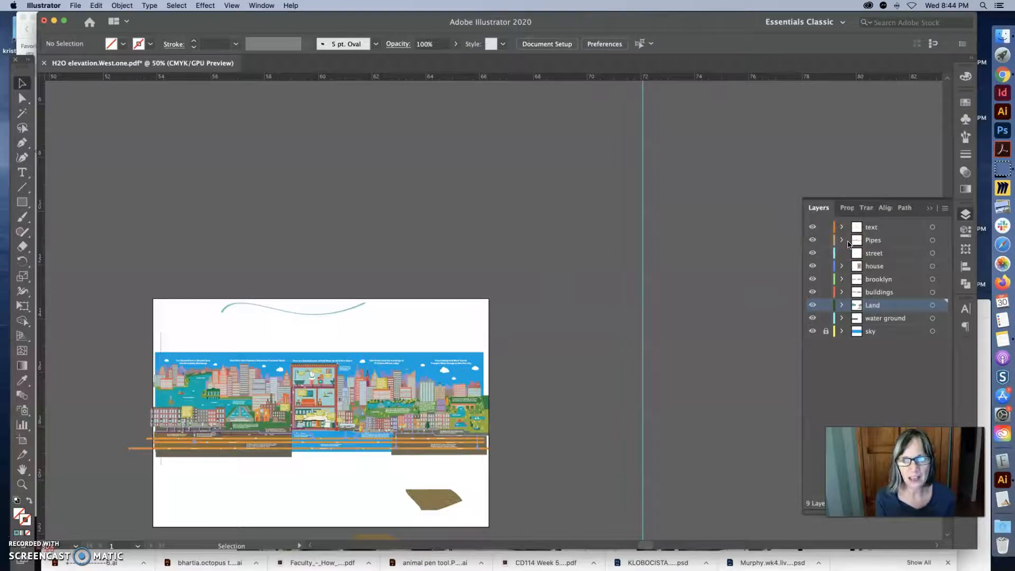
Select the clipped soil texture shape to examine its mask outline up close
{"action": "key", "text": "super+space"}
{"action": "left_click", "coordinate": [442, 396]}
{"action": "left_click", "coordinate": [455, 410]}
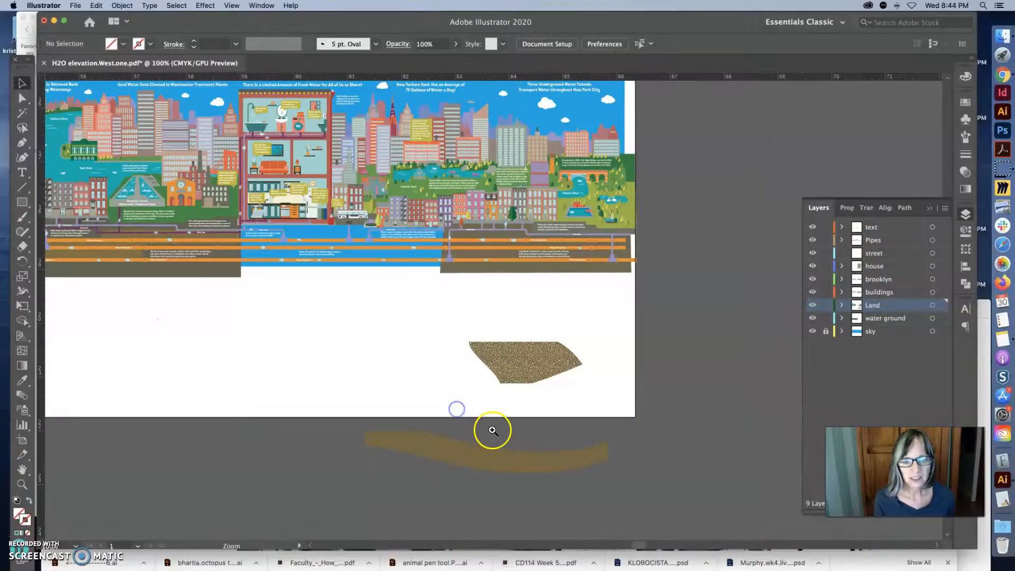
{"action": "left_click", "coordinate": [528, 365]}
{"action": "key", "text": "v"}
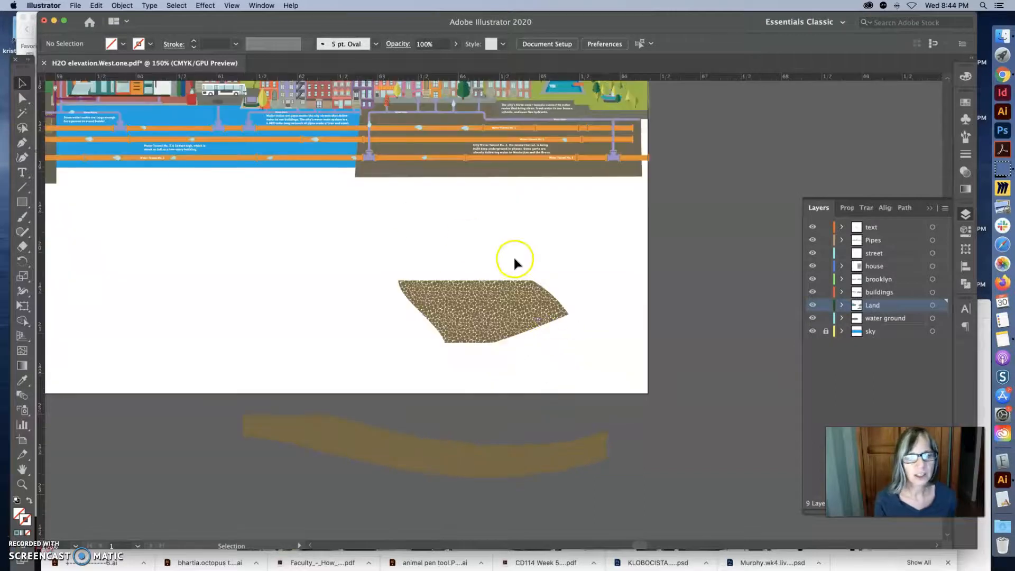
{"action": "left_click", "coordinate": [510, 313]}
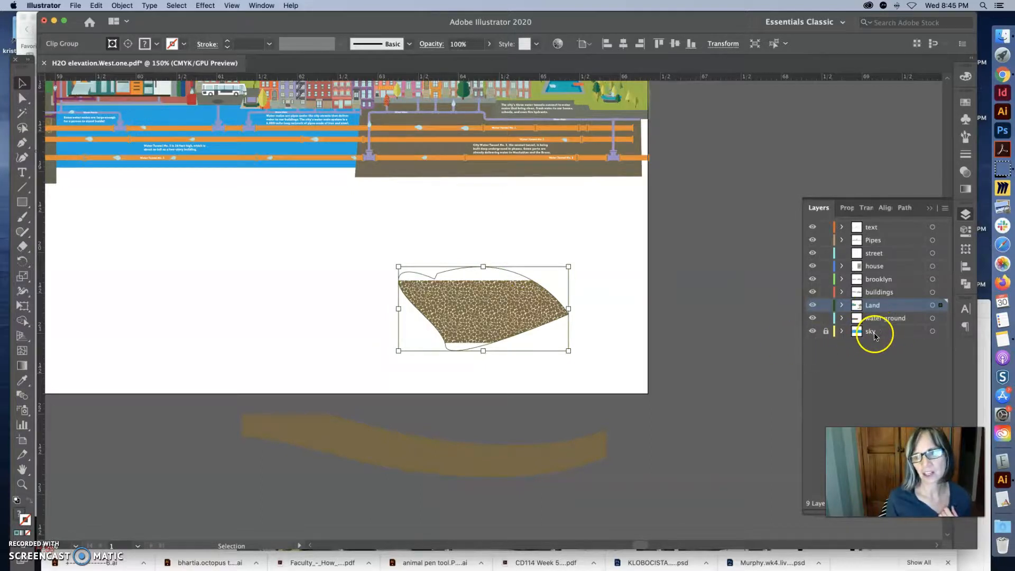
Hide every layer except sky, from water ground up to text, to isolate the sky background
{"action": "left_click", "coordinate": [812, 318]}
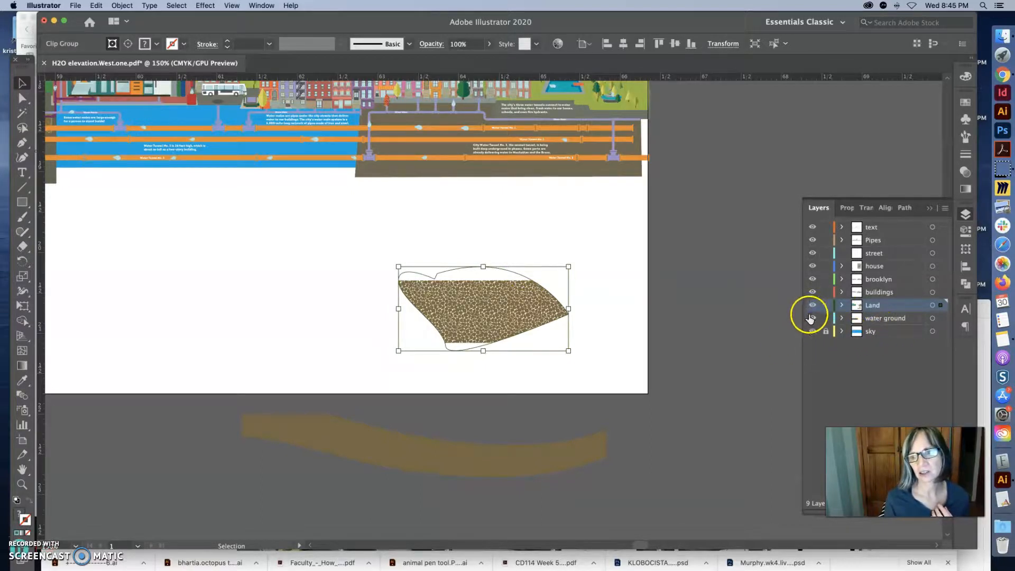
{"action": "left_click_drag", "start_coordinate": [813, 283], "coordinate": [813, 230]}
{"action": "left_click", "coordinate": [812, 279]}
{"action": "left_click", "coordinate": [812, 305]}
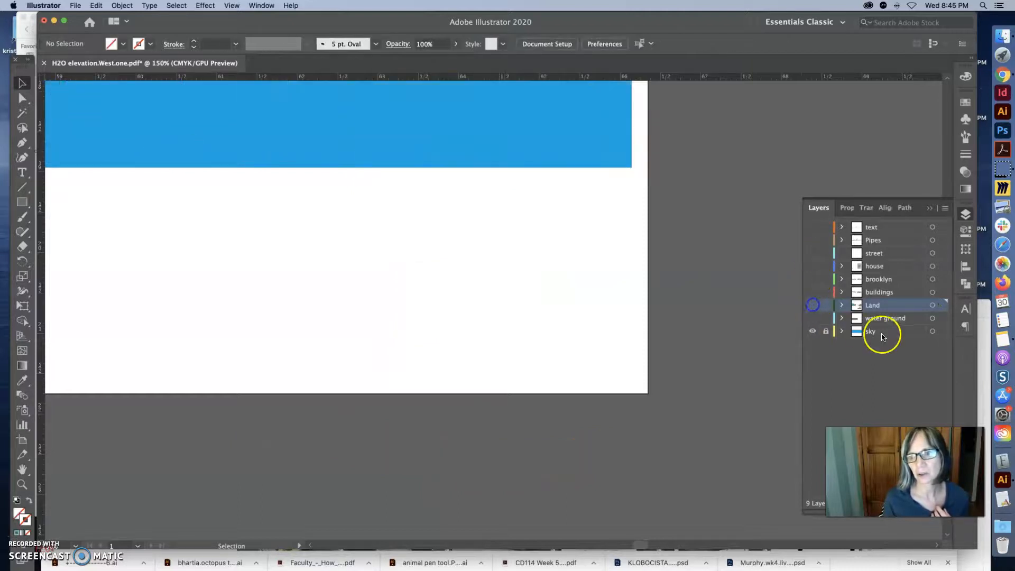
{"action": "left_click", "coordinate": [516, 291], "text": "alt+super"}
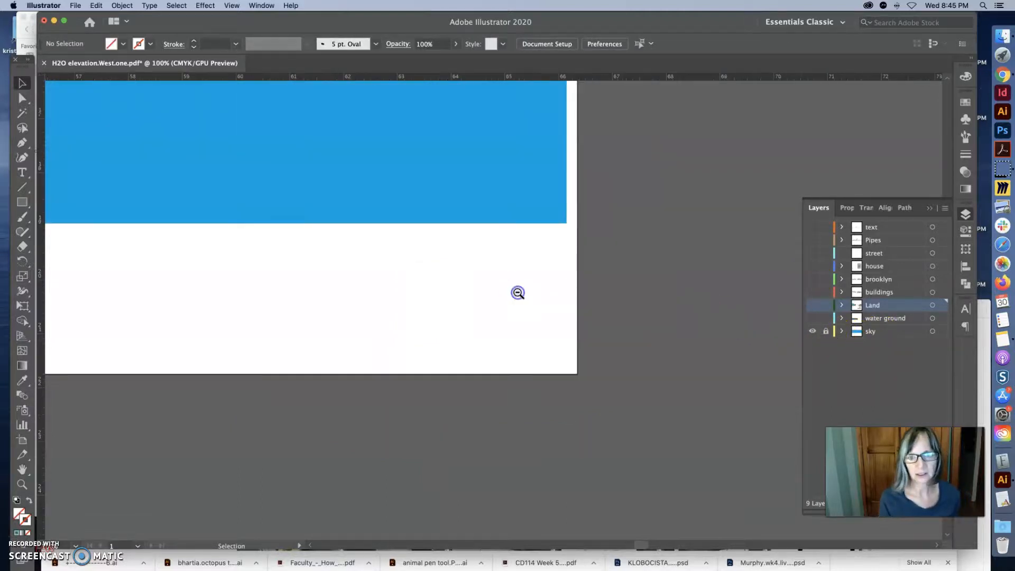
{"action": "left_click", "coordinate": [515, 293], "text": "alt+super"}
{"action": "left_click", "coordinate": [516, 293], "text": "alt+super"}
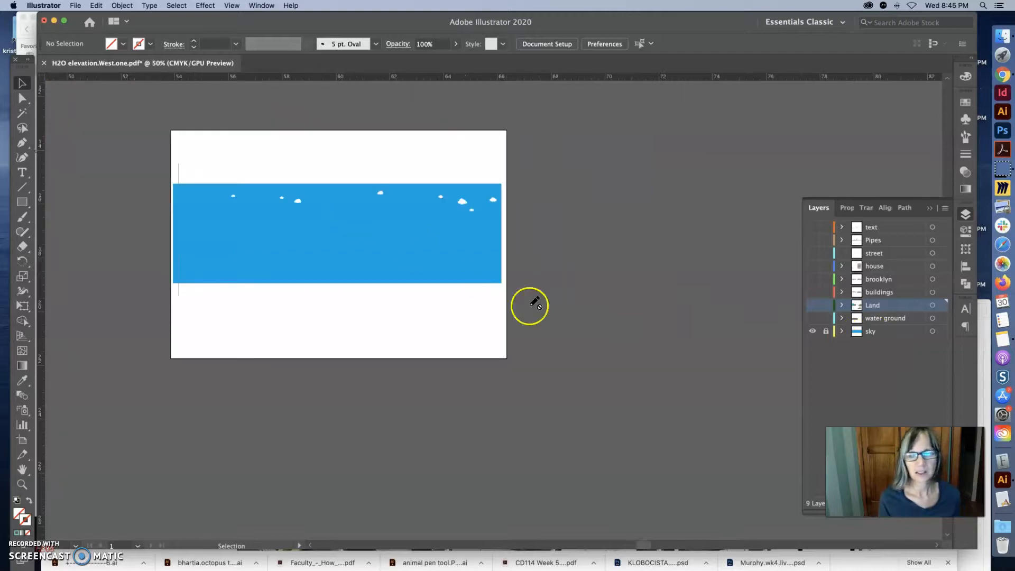
Show the water ground, buildings, brooklyn, house, street, Pipes and text layers again, leaving Land hidden
{"action": "left_click", "coordinate": [813, 319]}
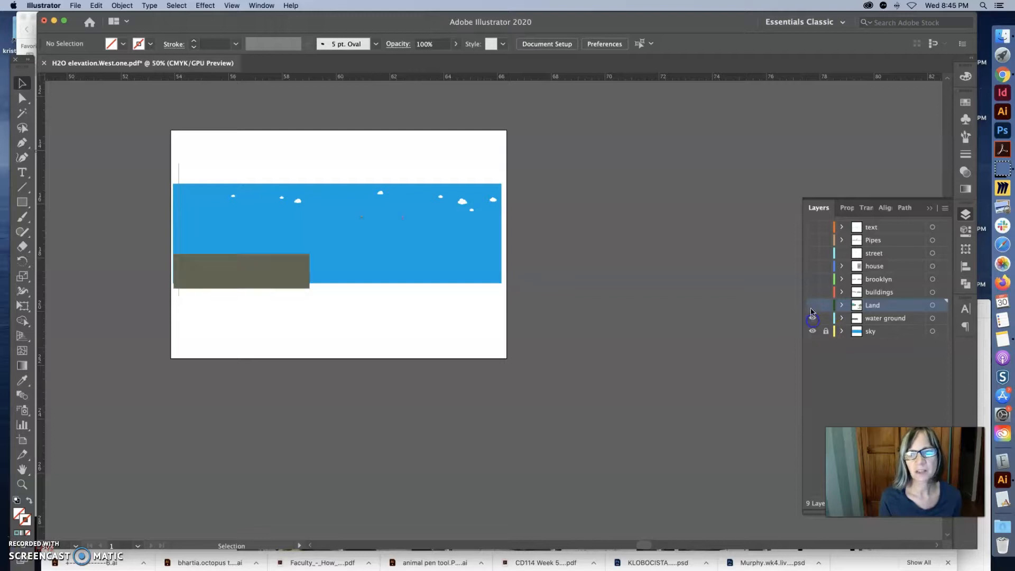
{"action": "left_click_drag", "start_coordinate": [813, 297], "coordinate": [812, 230]}
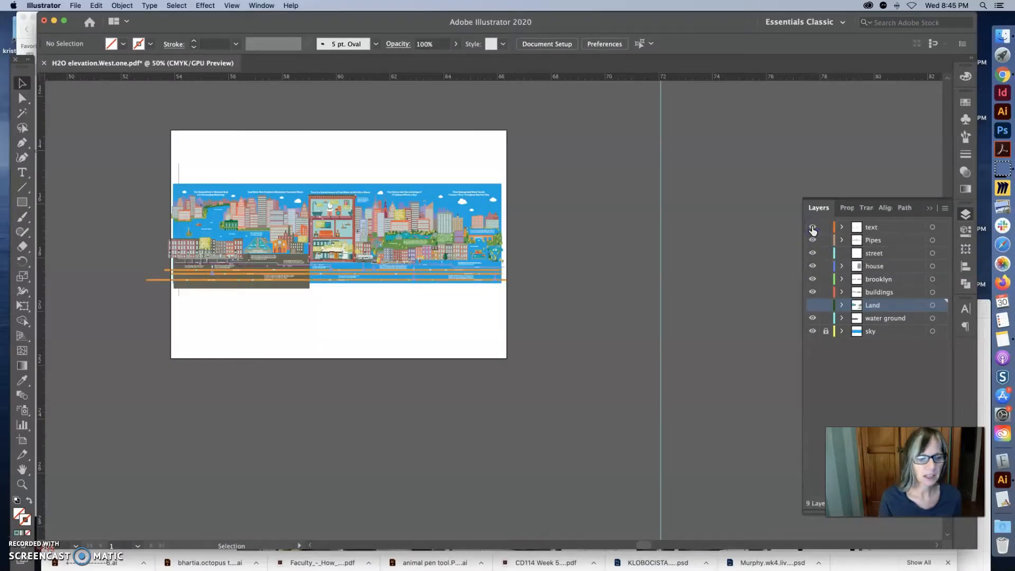
{"action": "scroll", "coordinate": [201, 511], "scroll_direction": "left", "scroll_amount": 2}
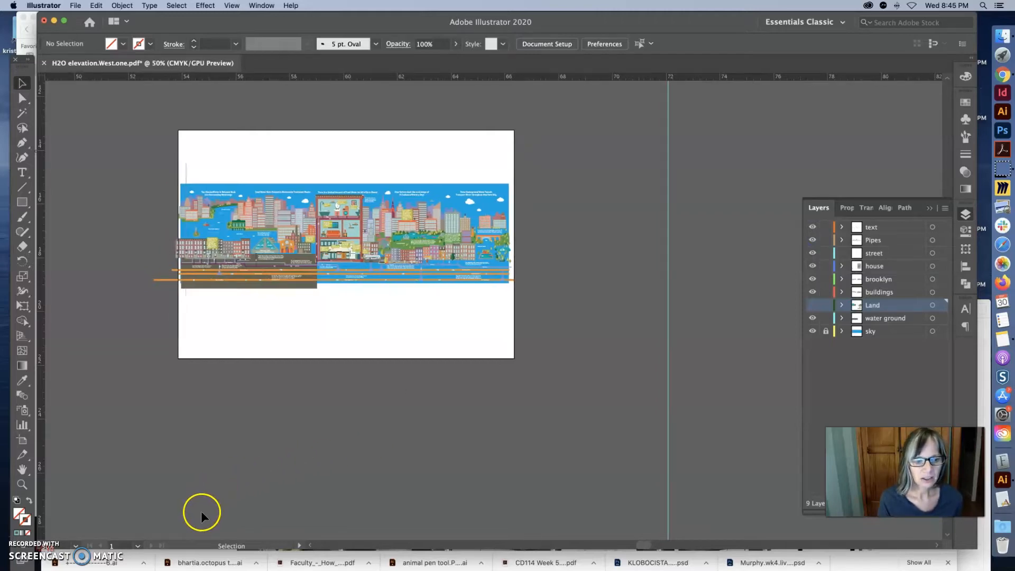
{"action": "left_click", "coordinate": [47, 549]}
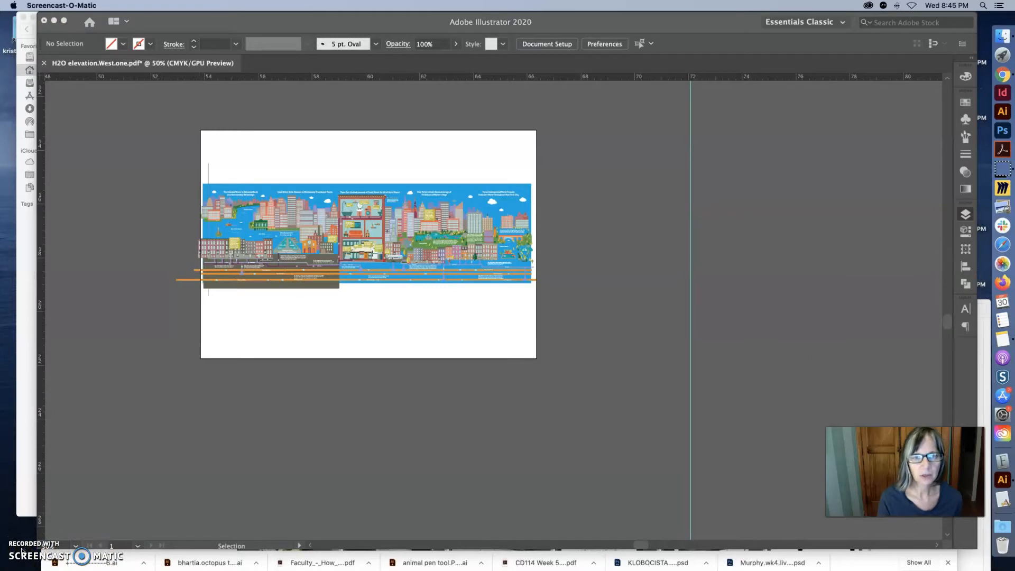